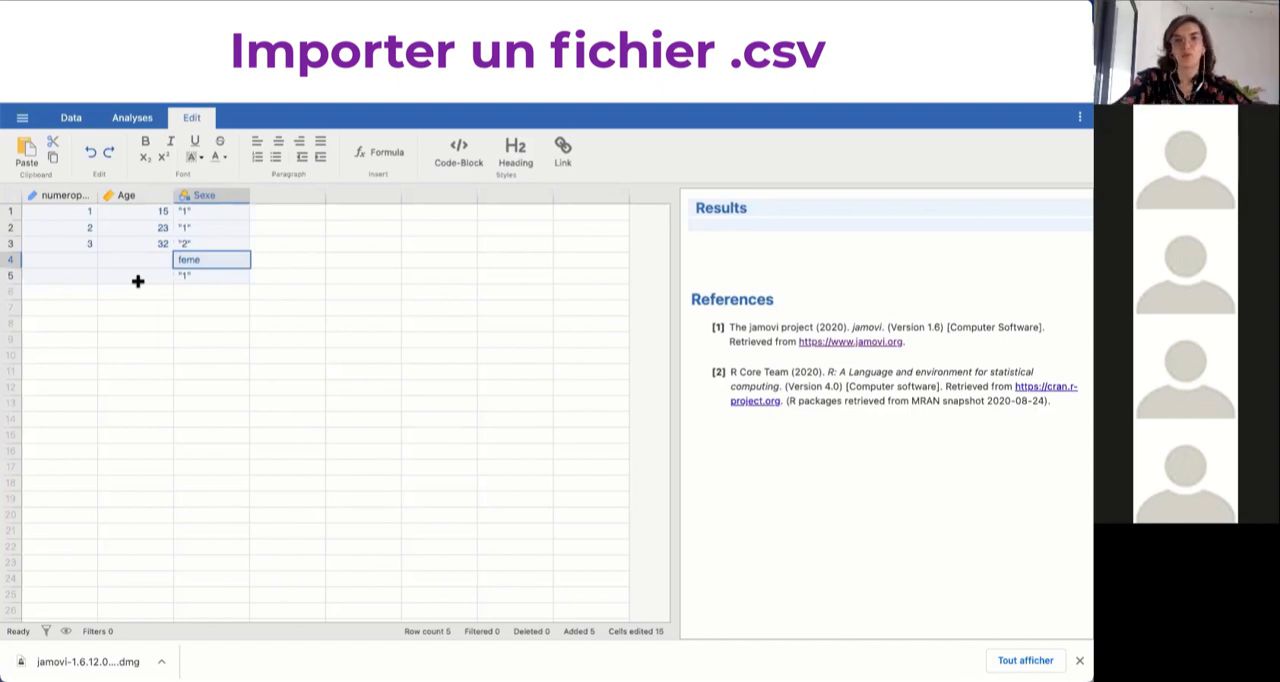
pyautogui.doubleClick(293, 261)
pyautogui.write('c')
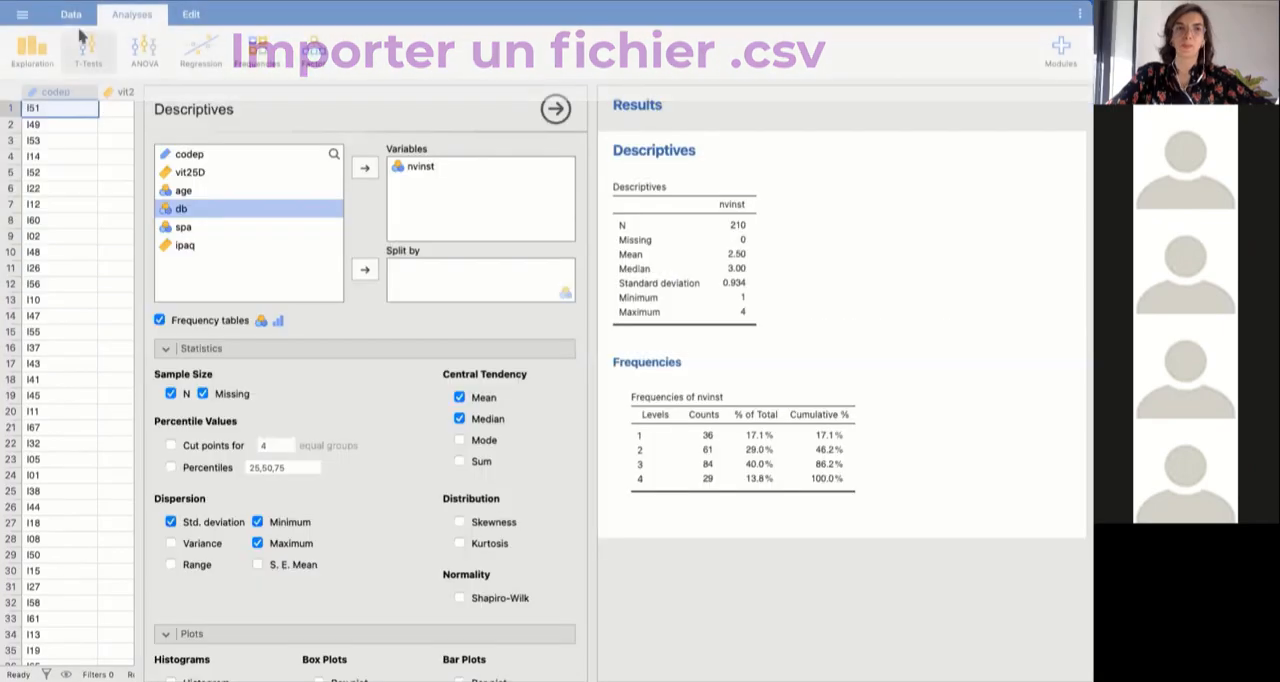
# Show the dataset and examine the options for importing data files from this computer, without importing anything.
pyautogui.click(66, 16)
pyautogui.click(22, 14)
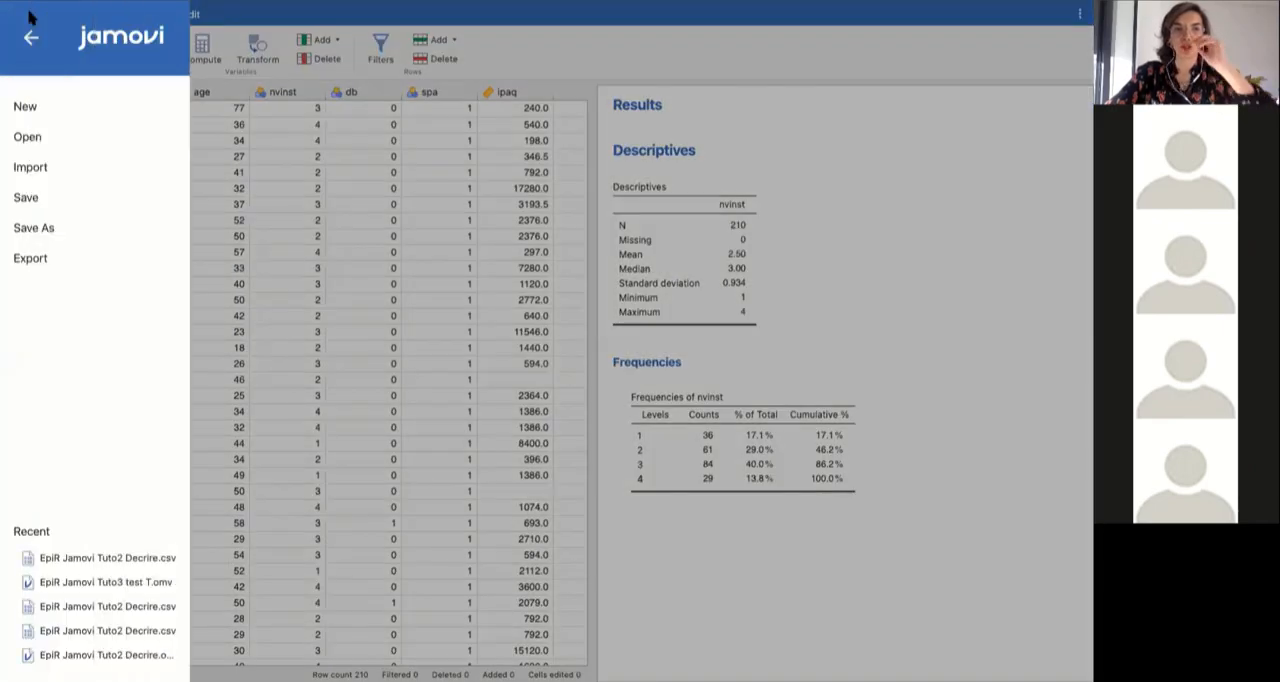
pyautogui.click(341, 15)
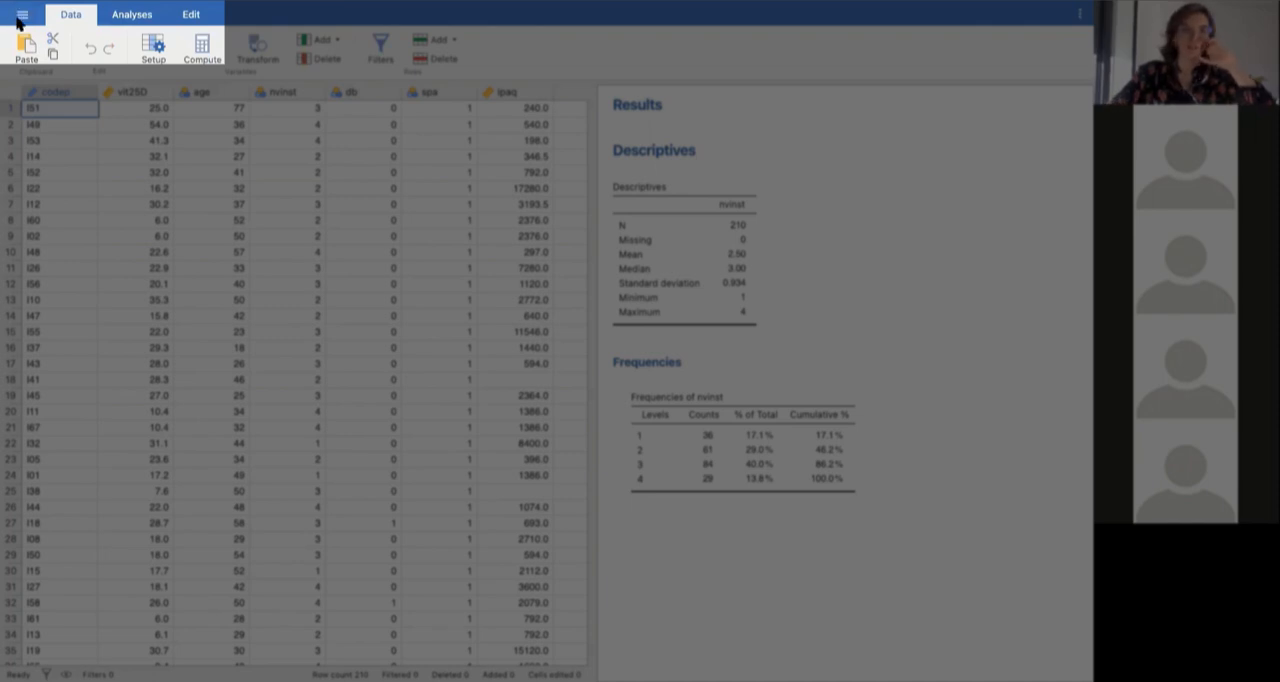
pyautogui.click(19, 18)
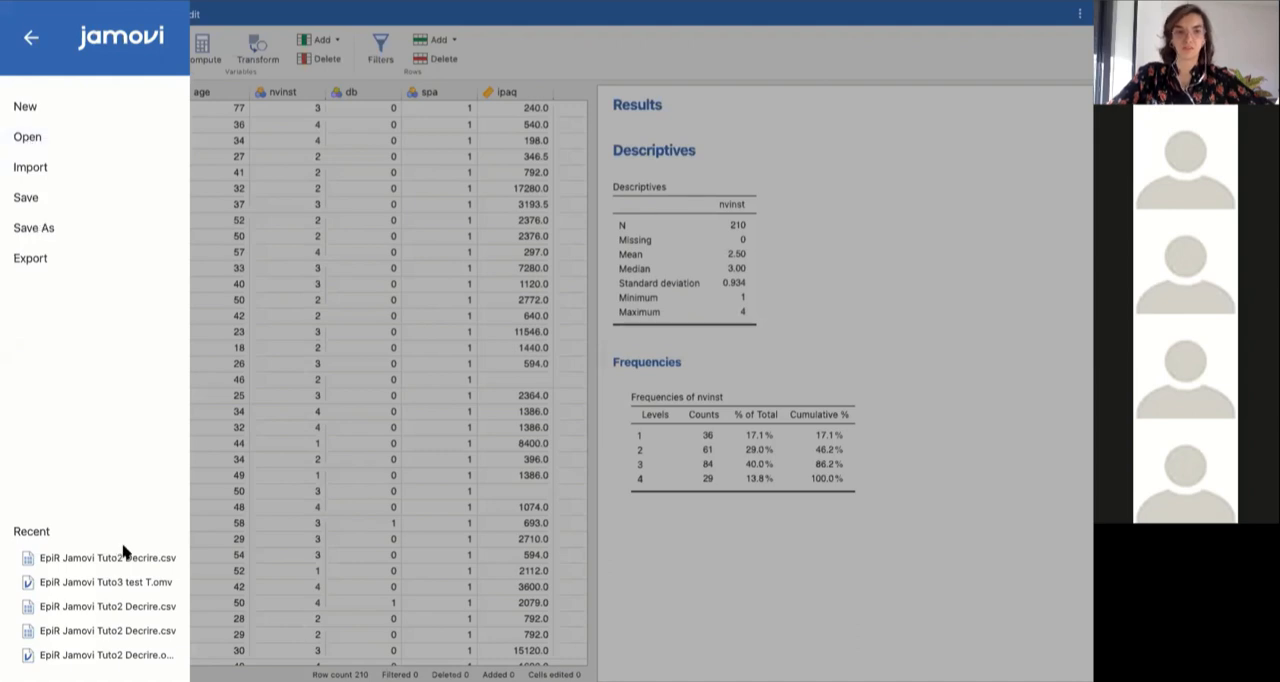
pyautogui.click(38, 170)
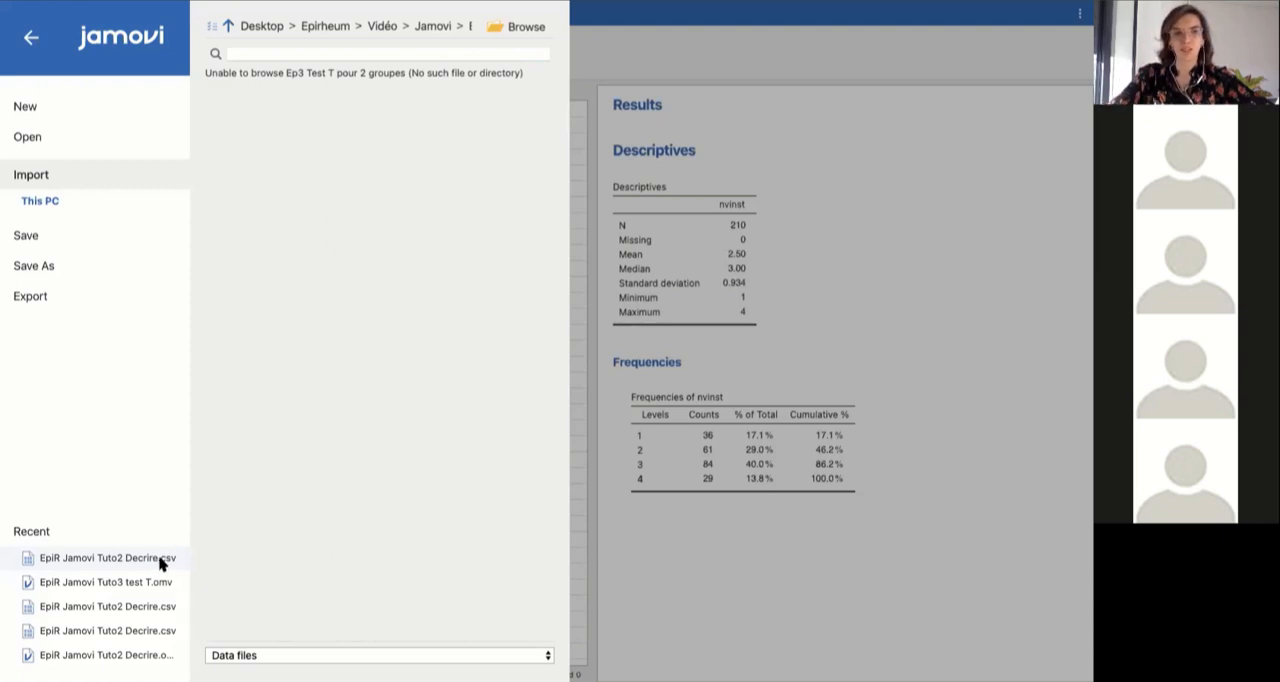
pyautogui.click(27, 38)
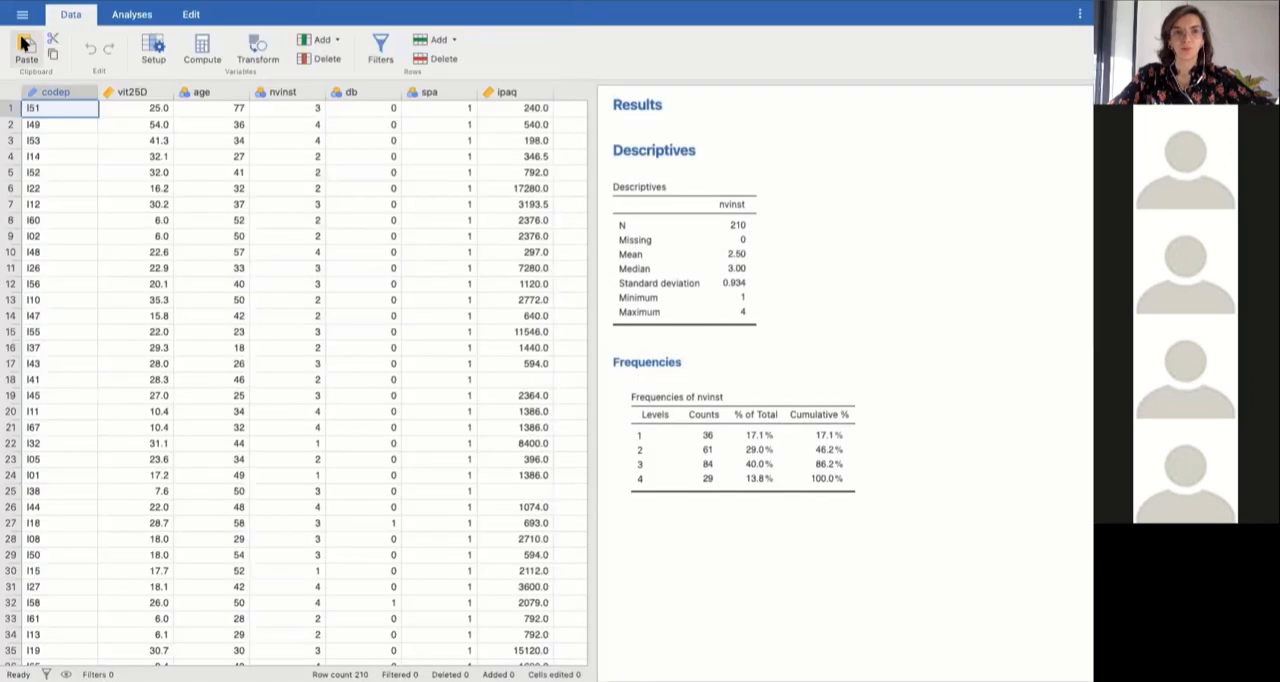
pyautogui.click(21, 15)
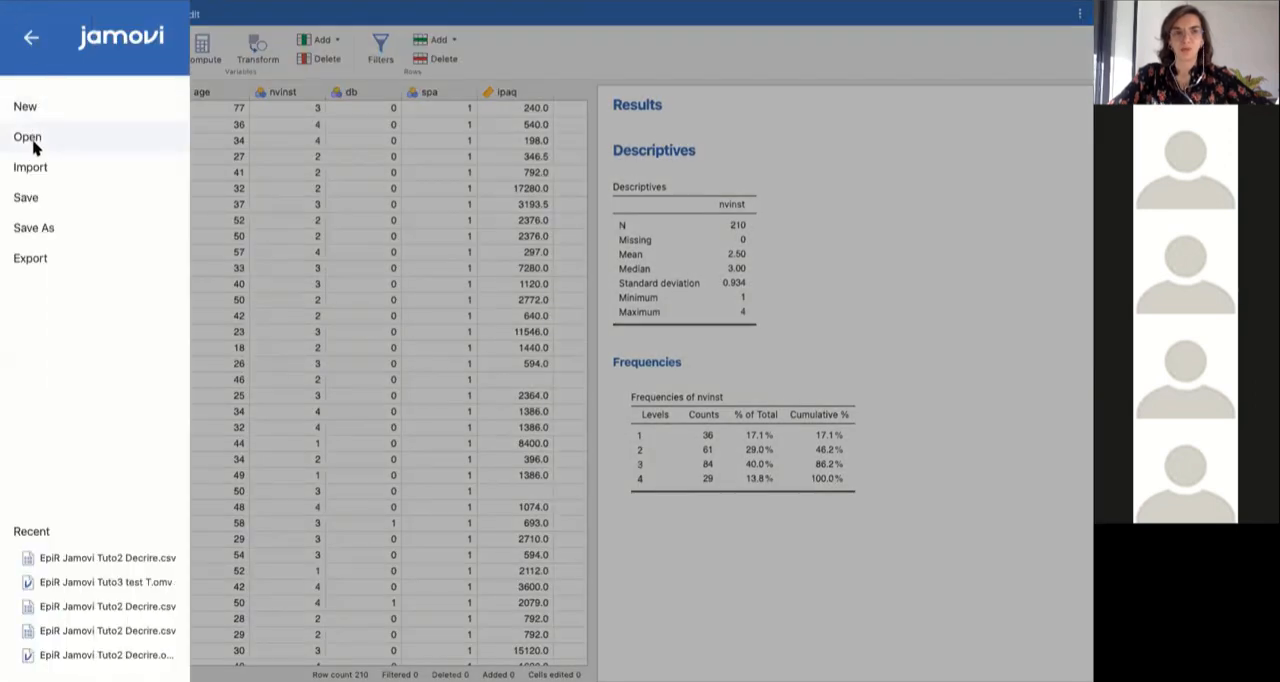
pyautogui.click(49, 169)
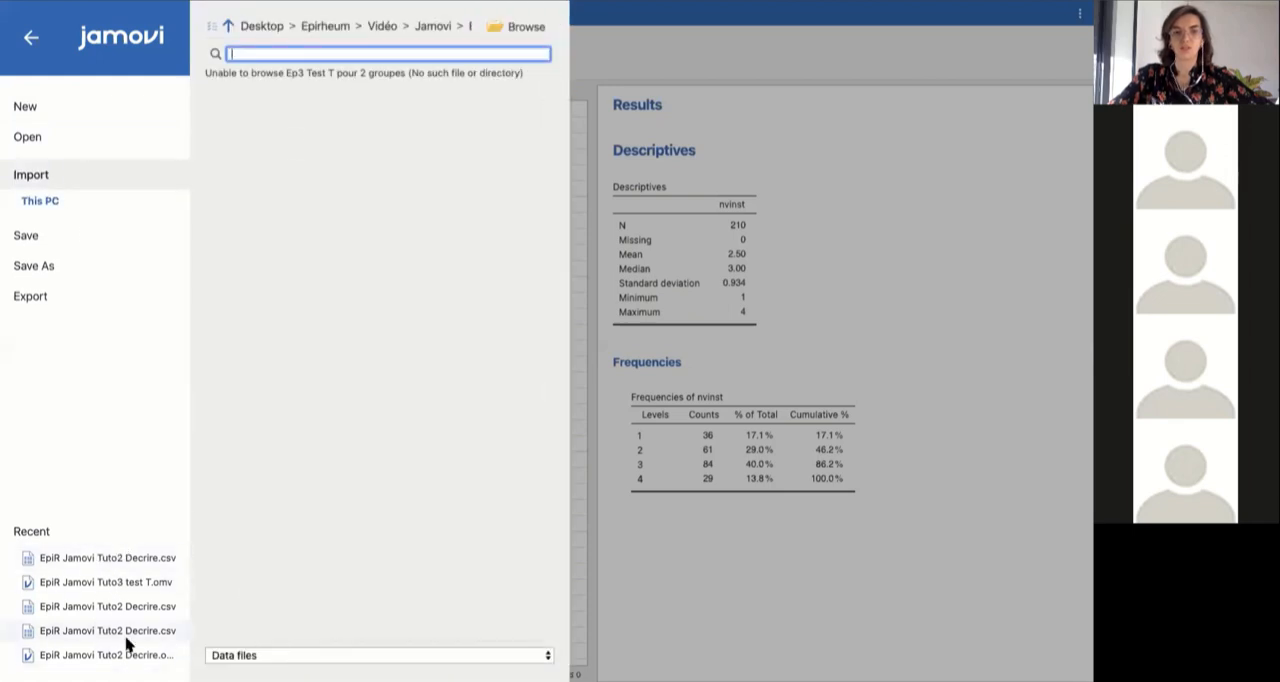
pyautogui.click(31, 37)
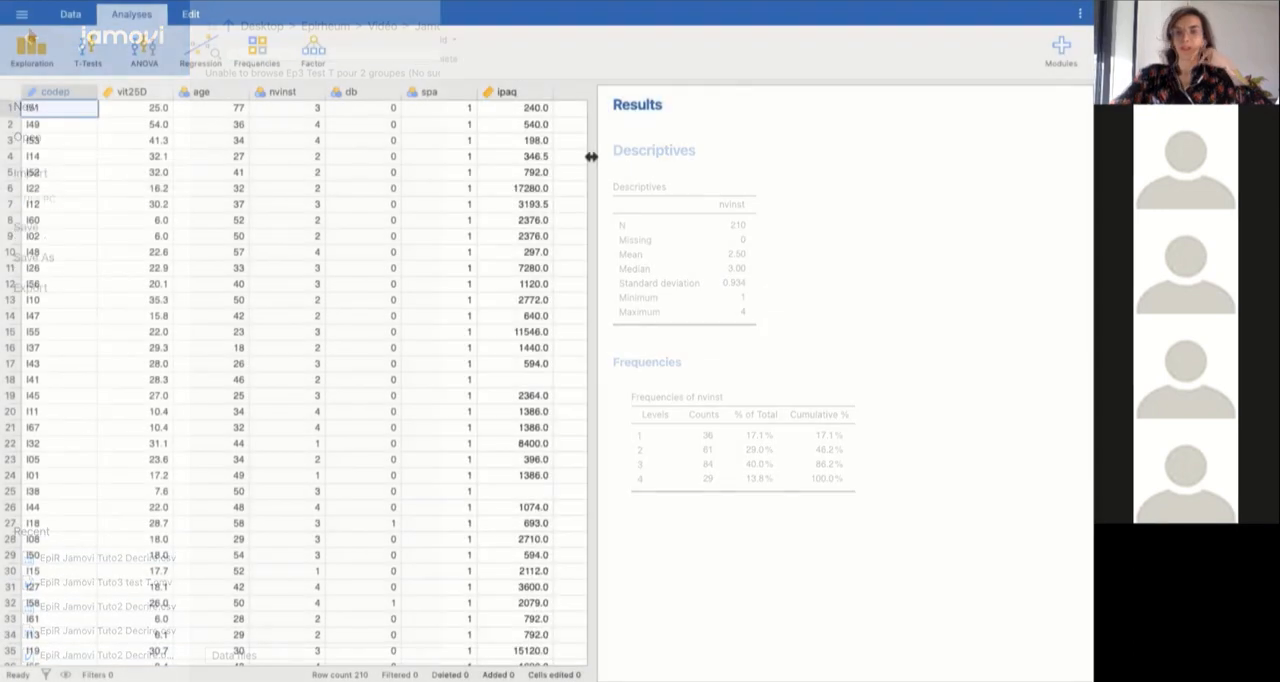
pyautogui.moveTo(591, 157)
pyautogui.mouseDown()
pyautogui.moveTo(554, 163)
pyautogui.moveTo(593, 157)
pyautogui.mouseUp()
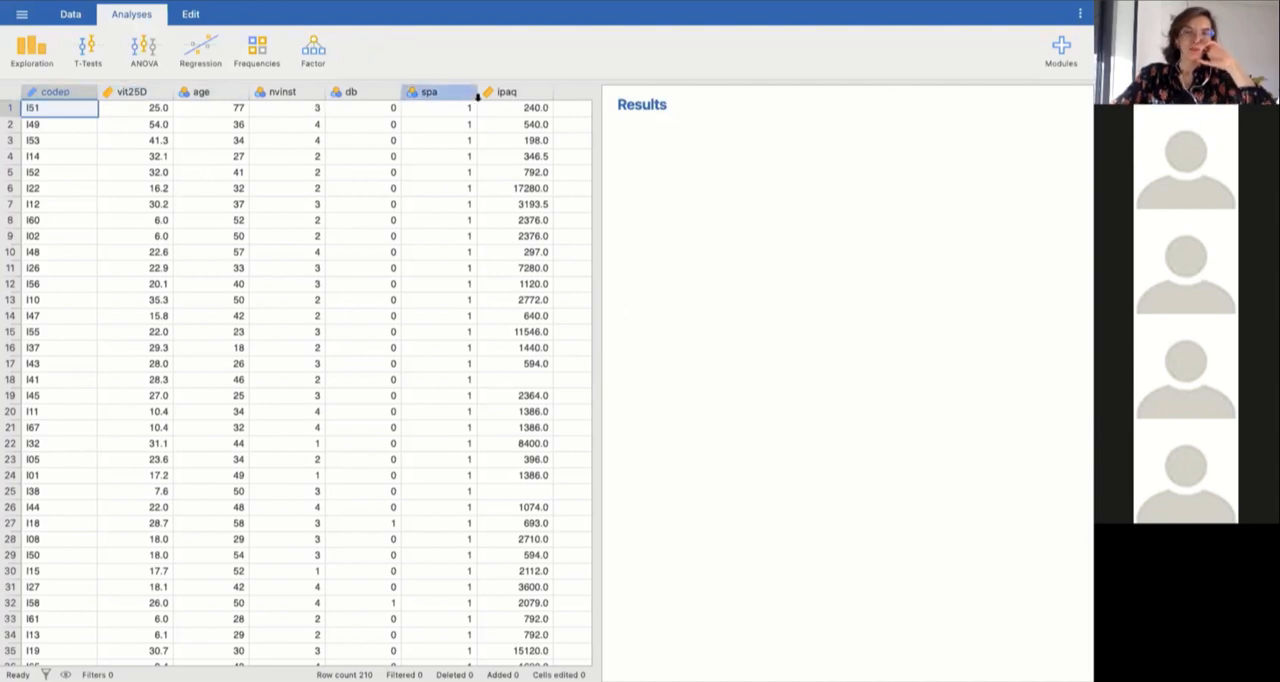
# Review the setup of the codep and vit25D variables, and set the measure type of age to Continuous.
pyautogui.doubleClick(58, 90)
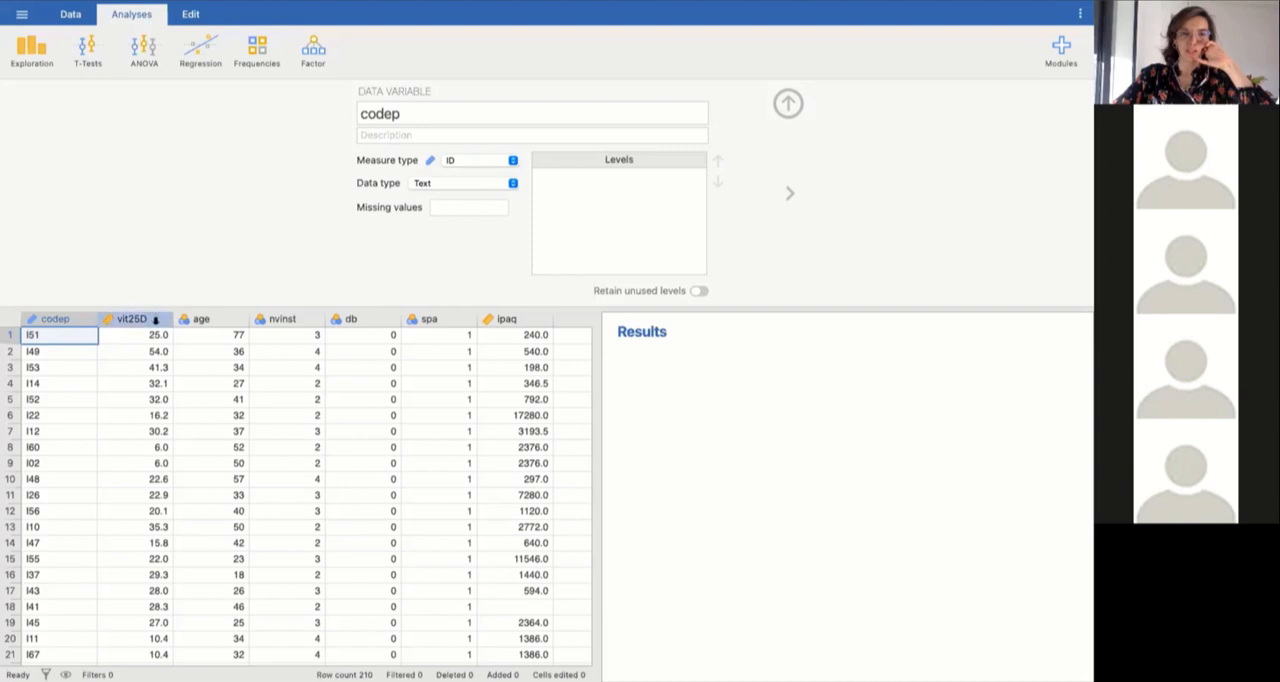
pyautogui.click(155, 319)
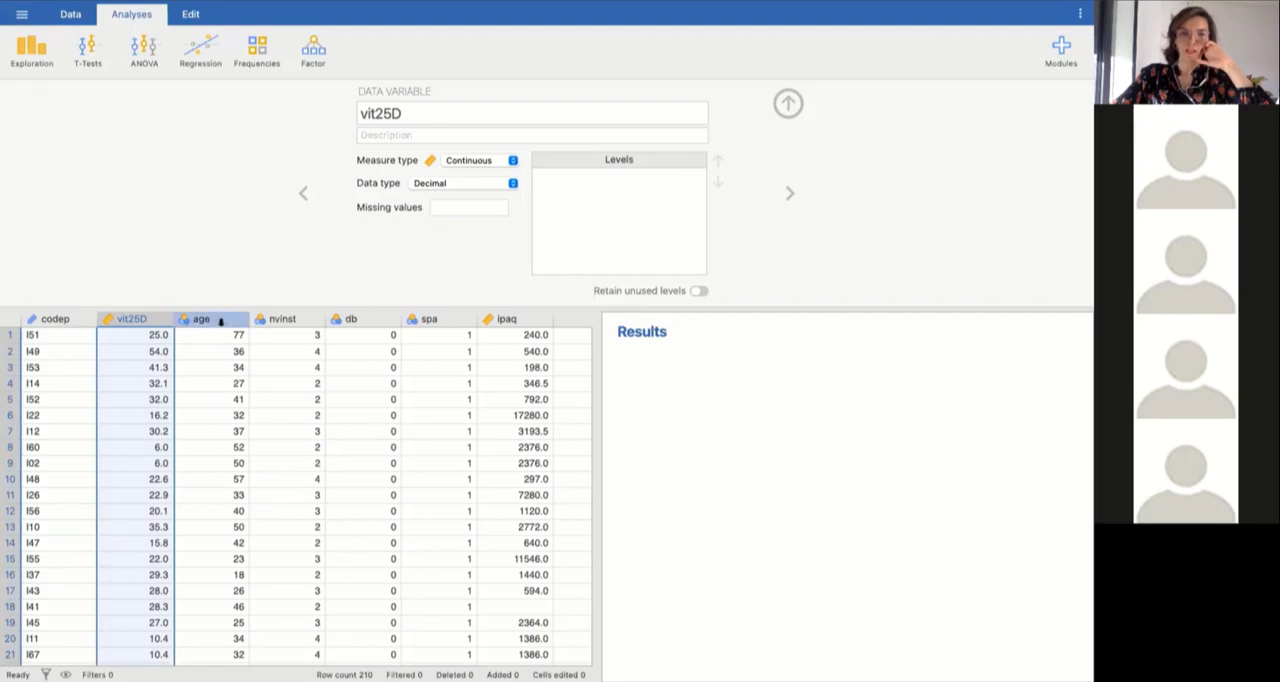
pyautogui.click(222, 319)
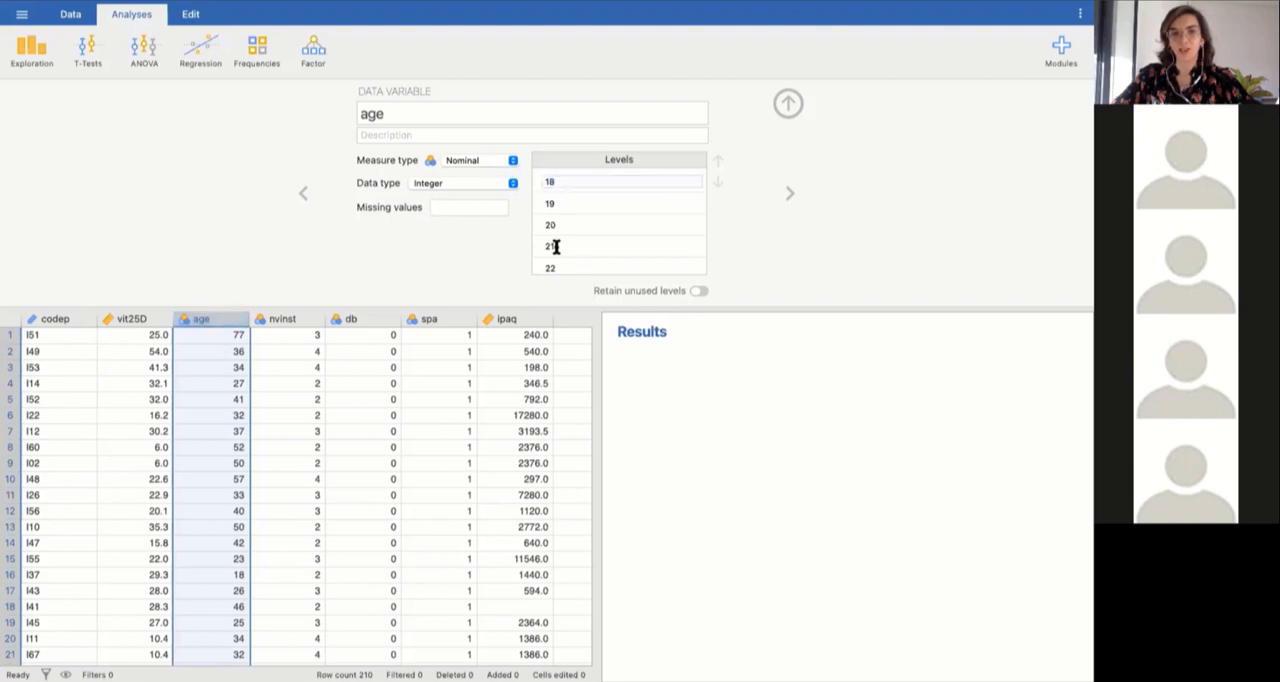
pyautogui.scroll(-10, 558, 260)
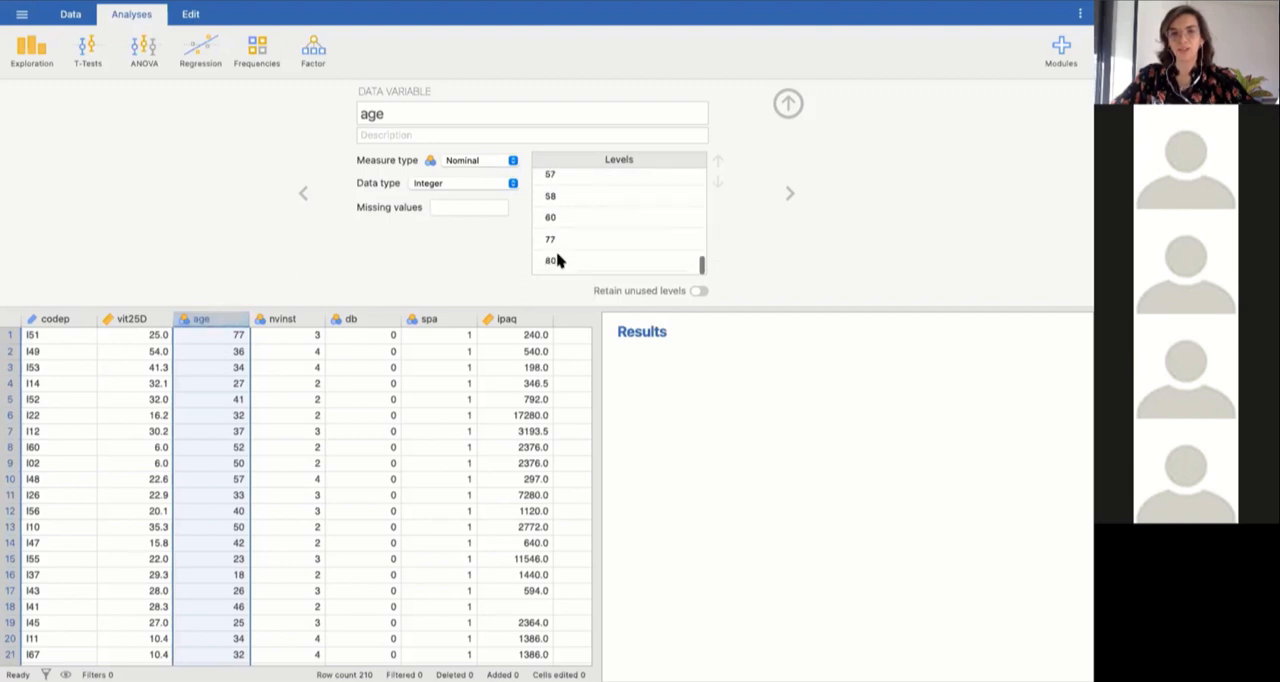
pyautogui.scroll(10, 576, 192)
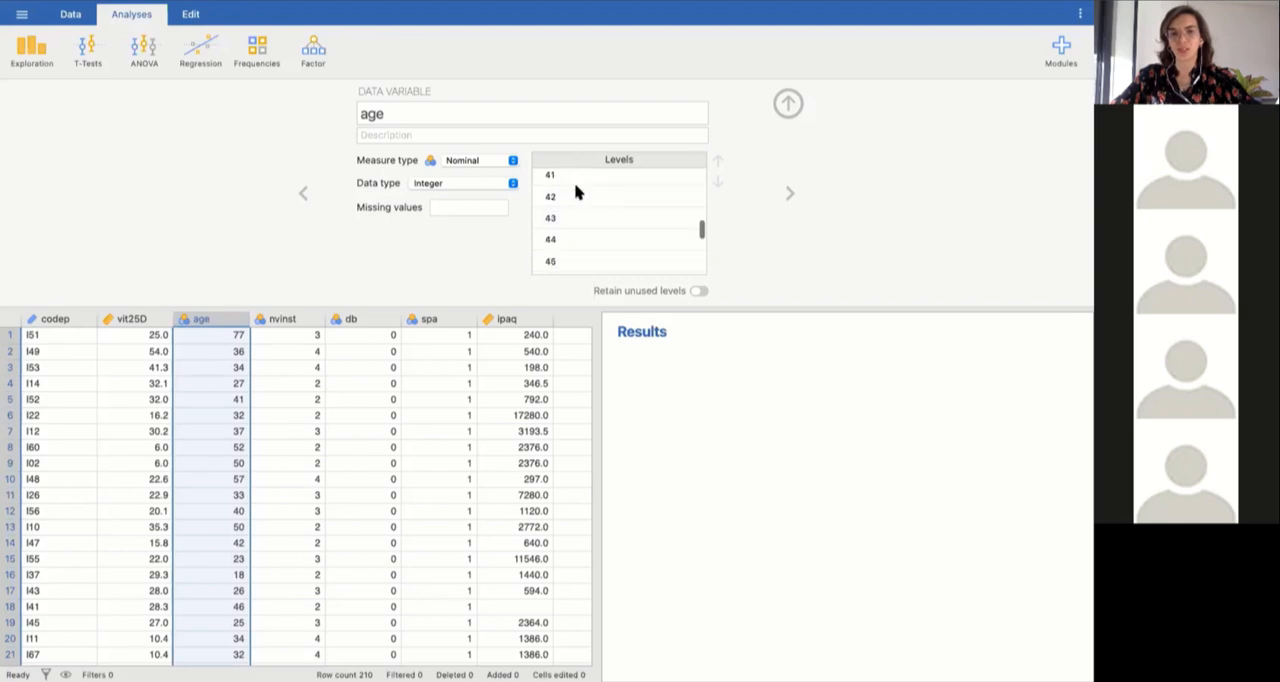
pyautogui.click(512, 162)
pyautogui.click(503, 216)
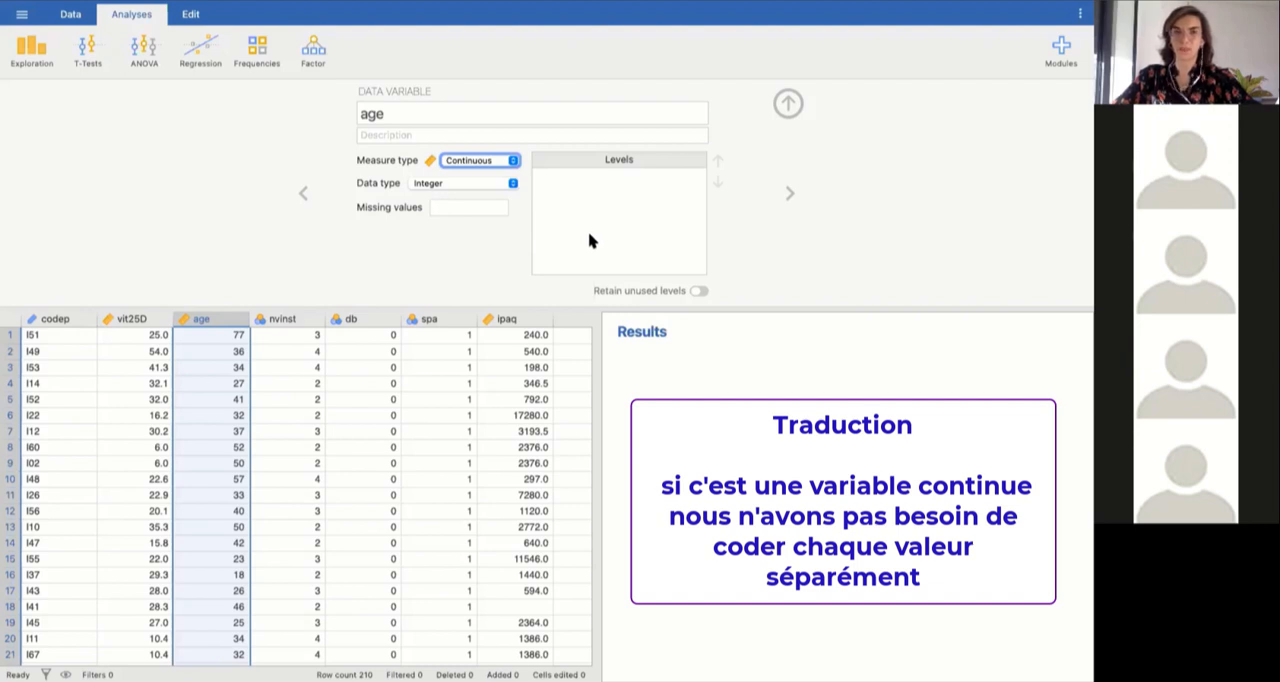
# Set the measure type of the nvinst variable to Ordinal.
pyautogui.click(283, 319)
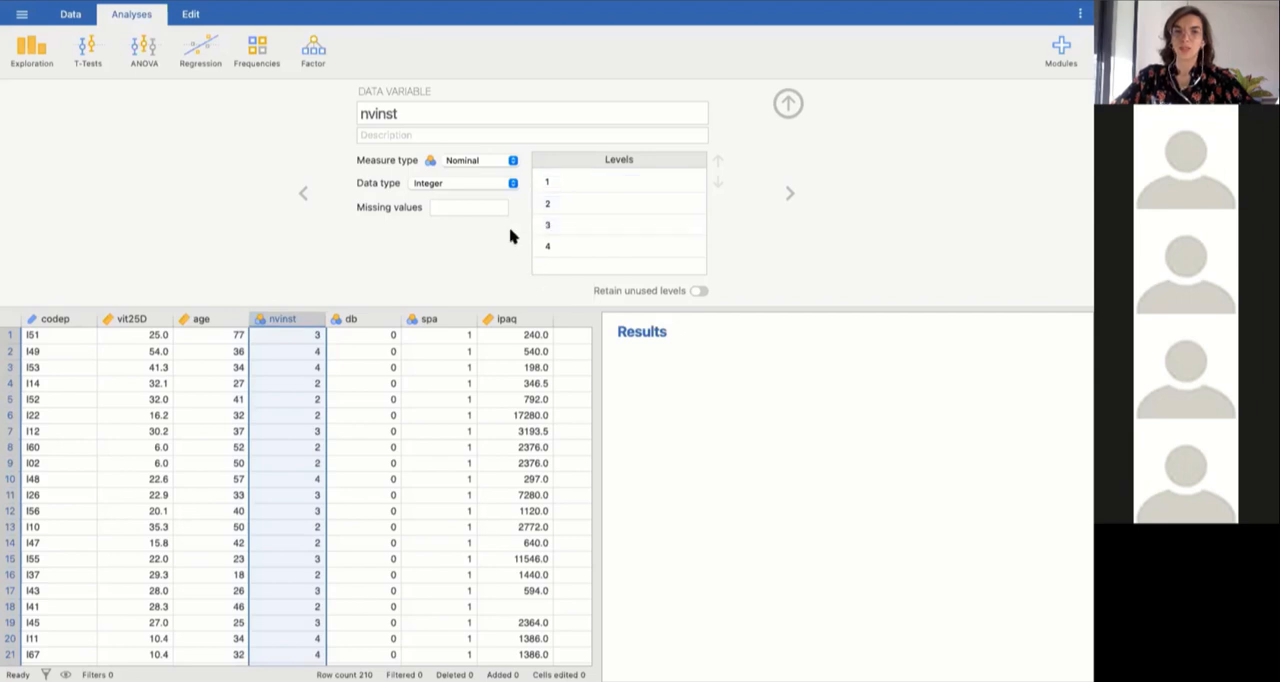
pyautogui.click(512, 161)
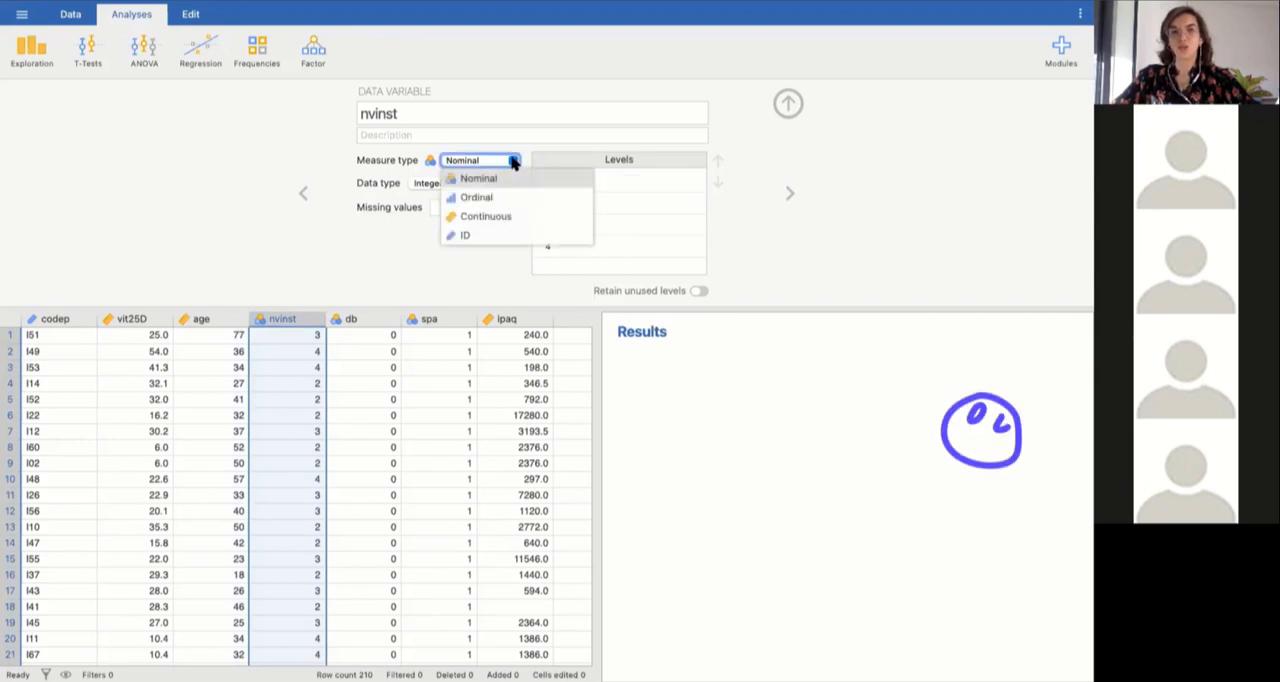
pyautogui.click(491, 199)
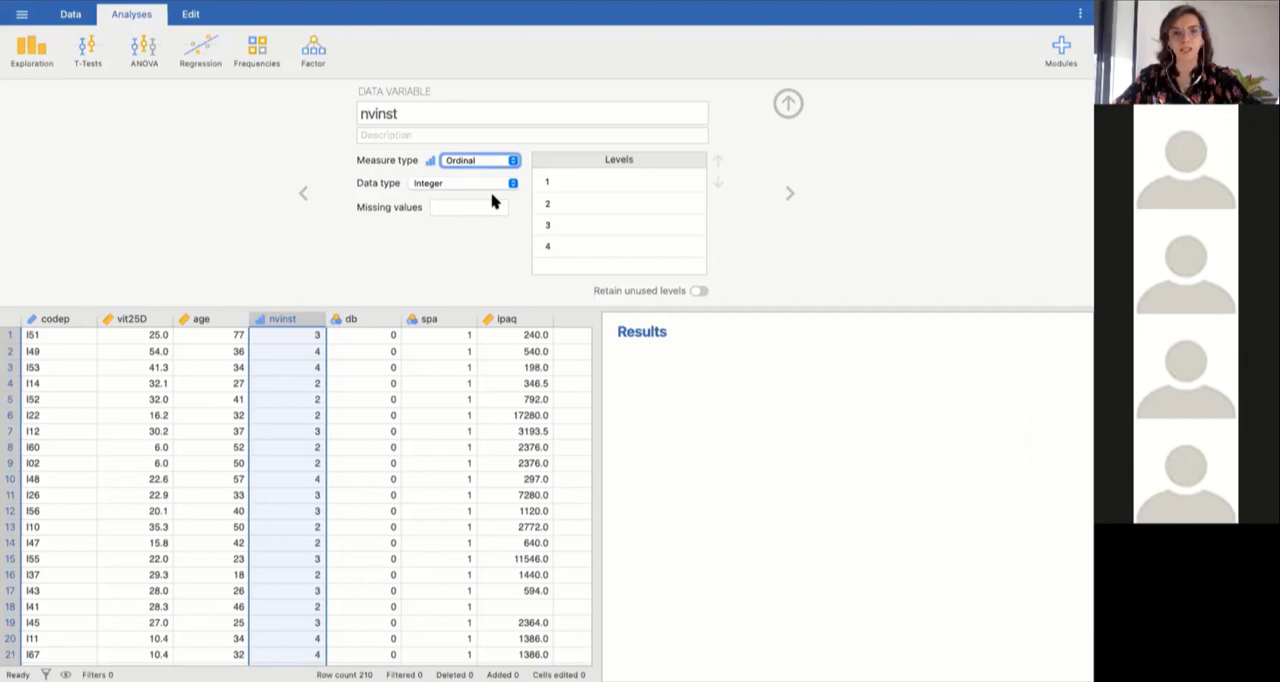
# Give the db variable the description "diabete presence oui 1" and check its levels.
pyautogui.click(362, 321)
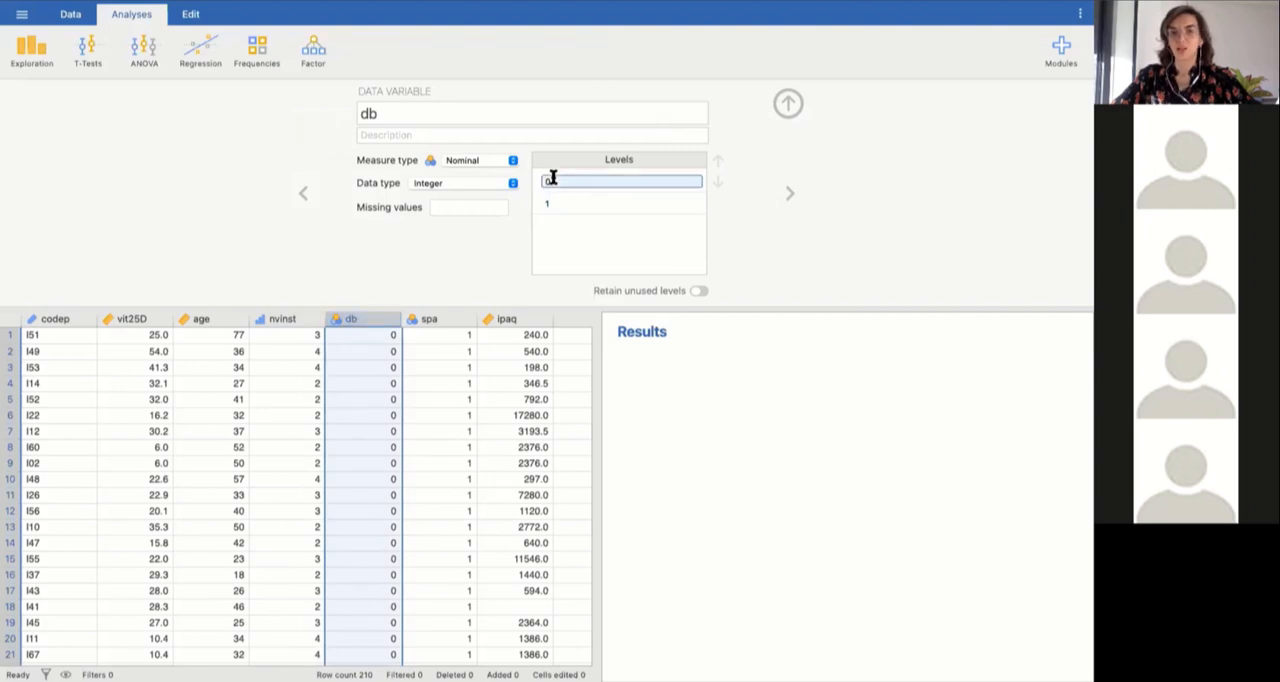
pyautogui.click(381, 136)
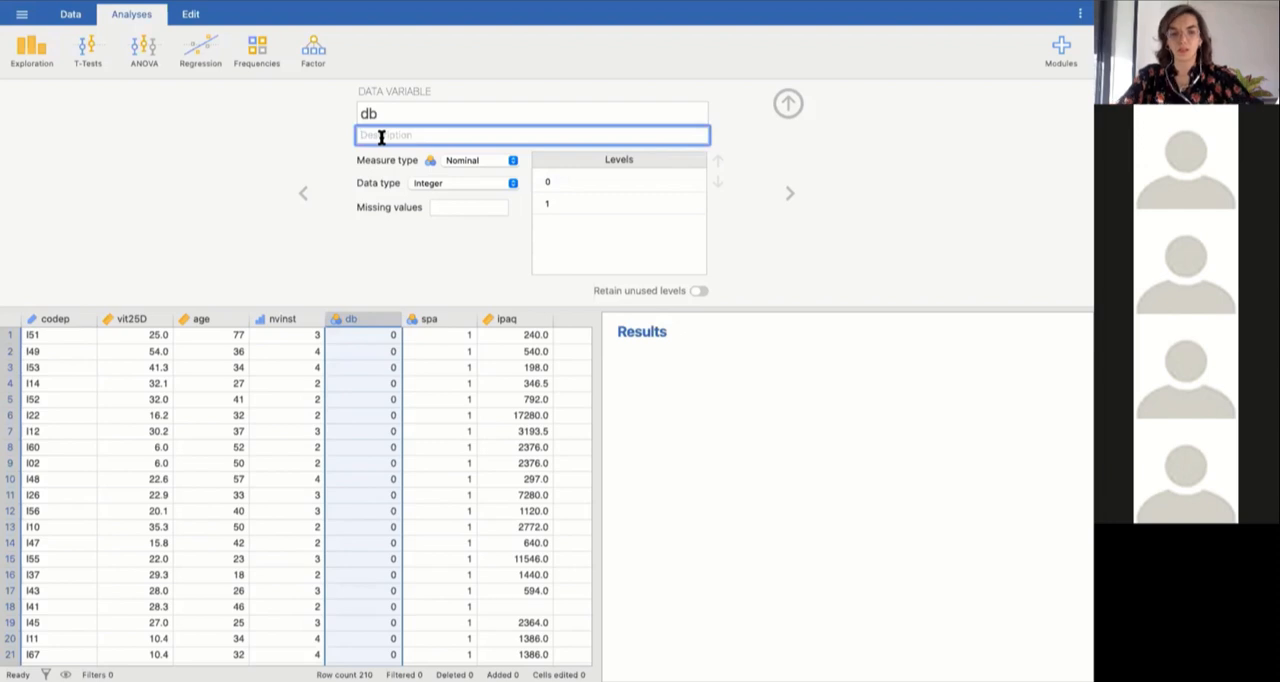
pyautogui.write('diabete presence oui')
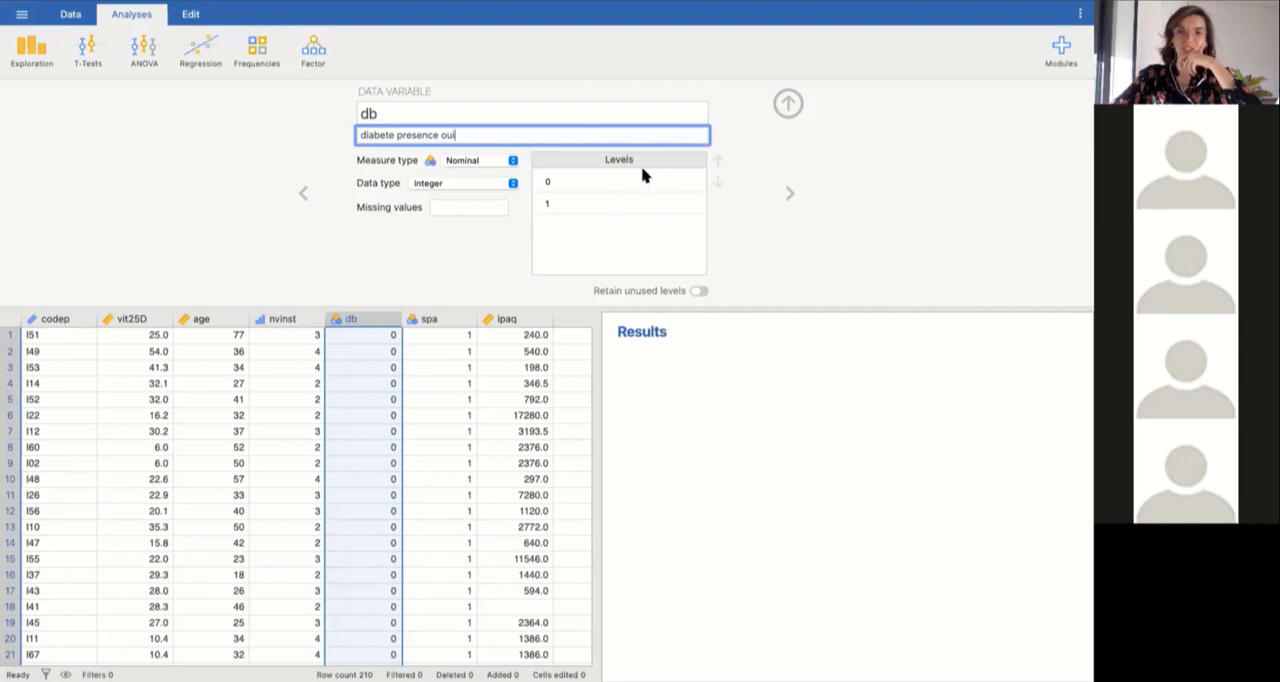
pyautogui.click(545, 180)
pyautogui.click(546, 204)
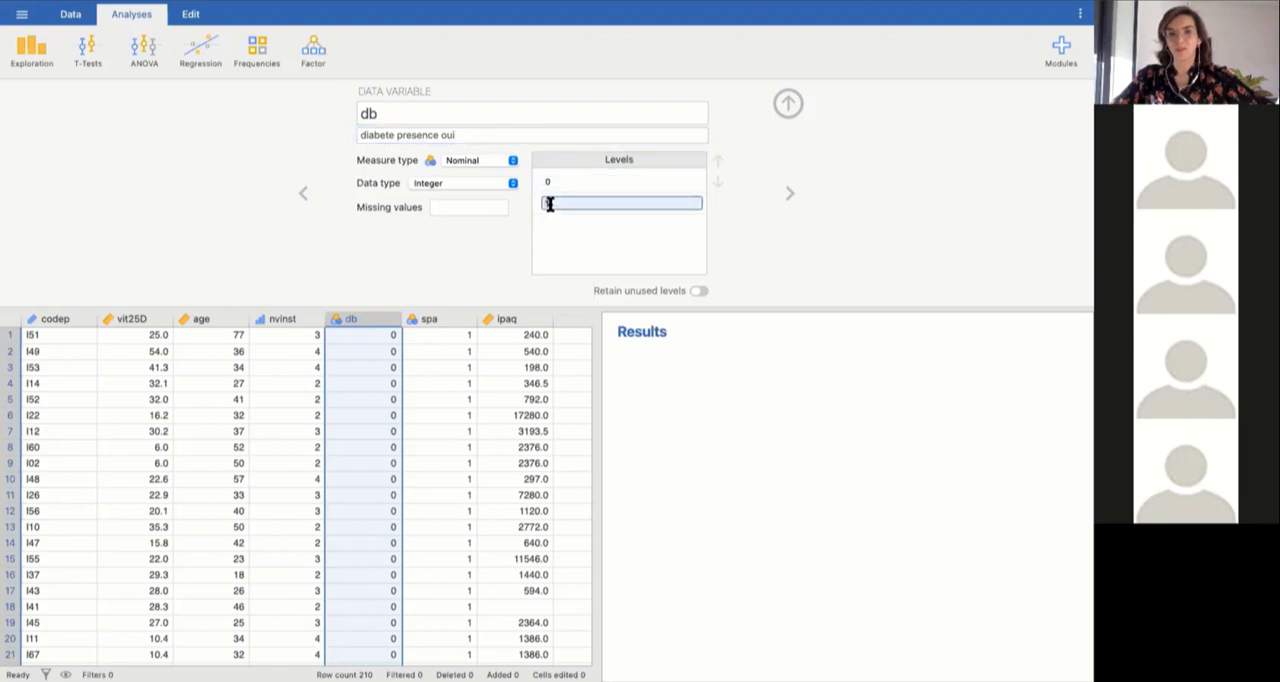
pyautogui.click(467, 135)
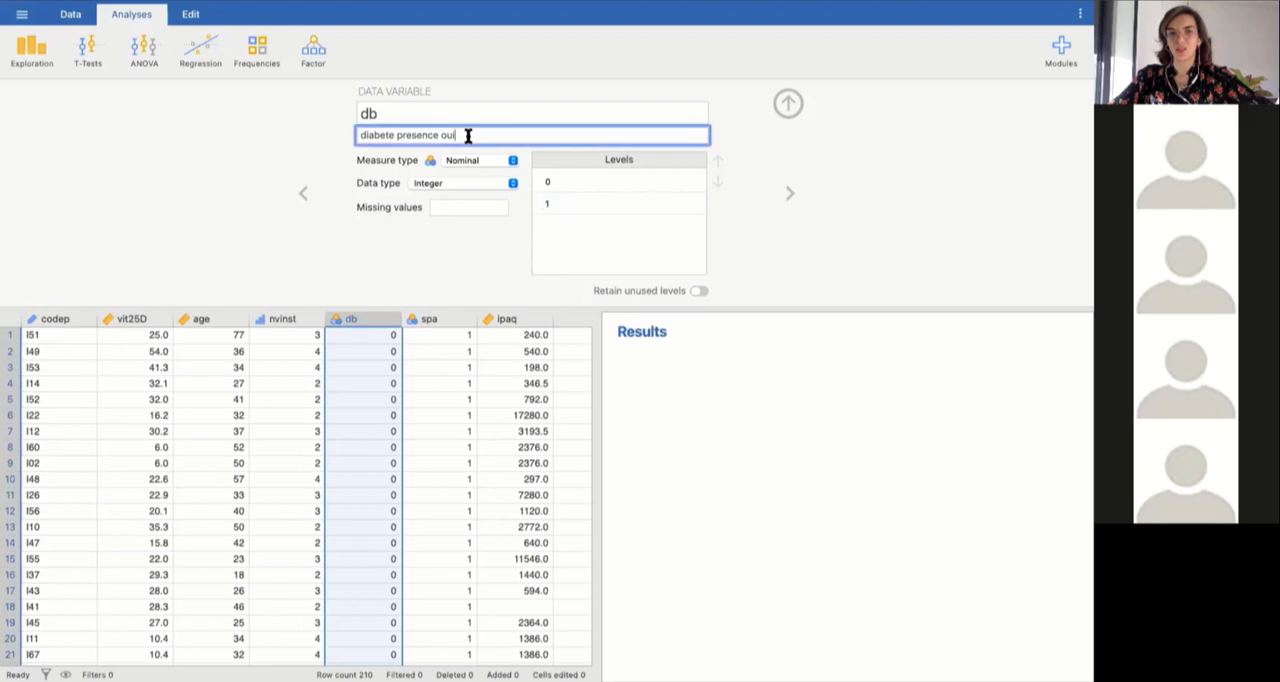
pyautogui.write('1')
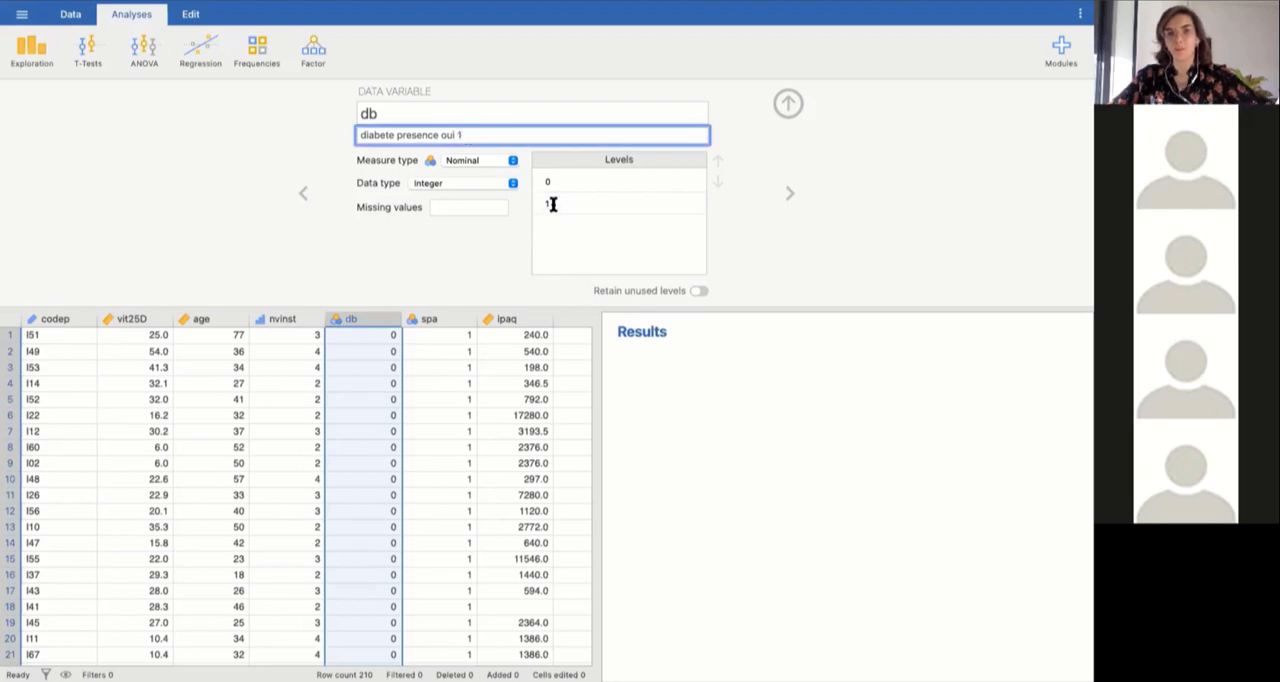
pyautogui.click(552, 203)
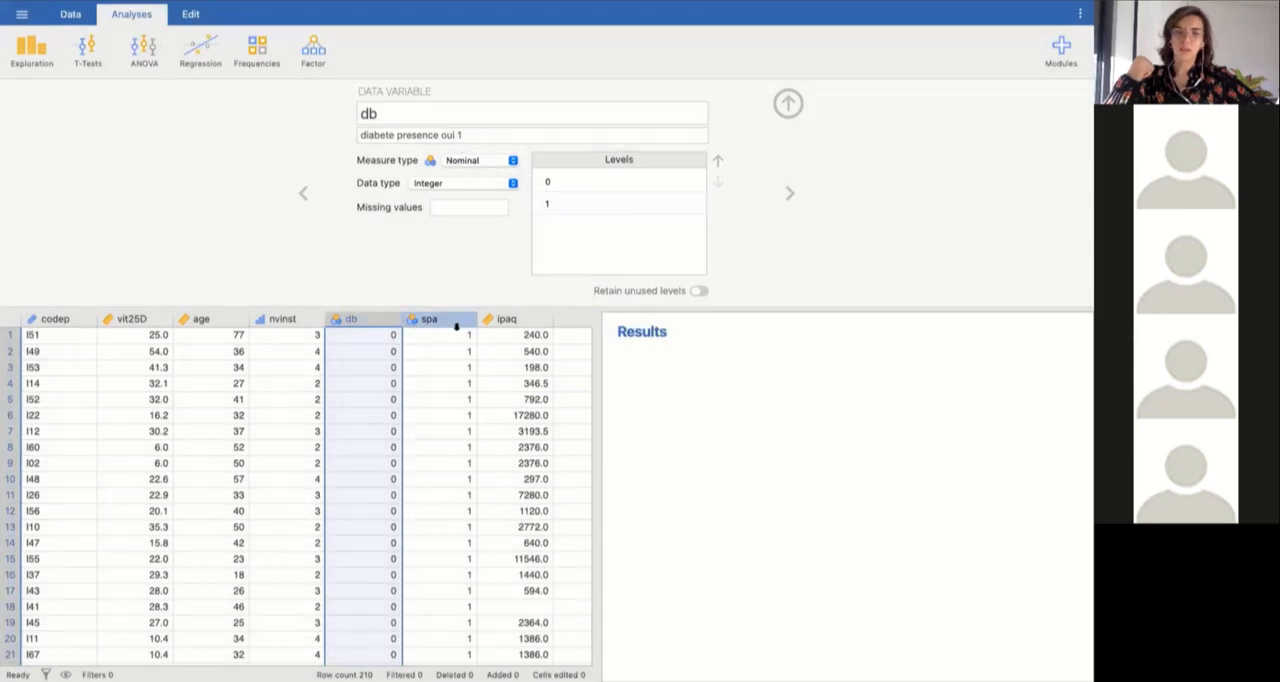
# Review the setup of the spa, ipaq and codep variables, and return to the full data sheet.
pyautogui.click(456, 326)
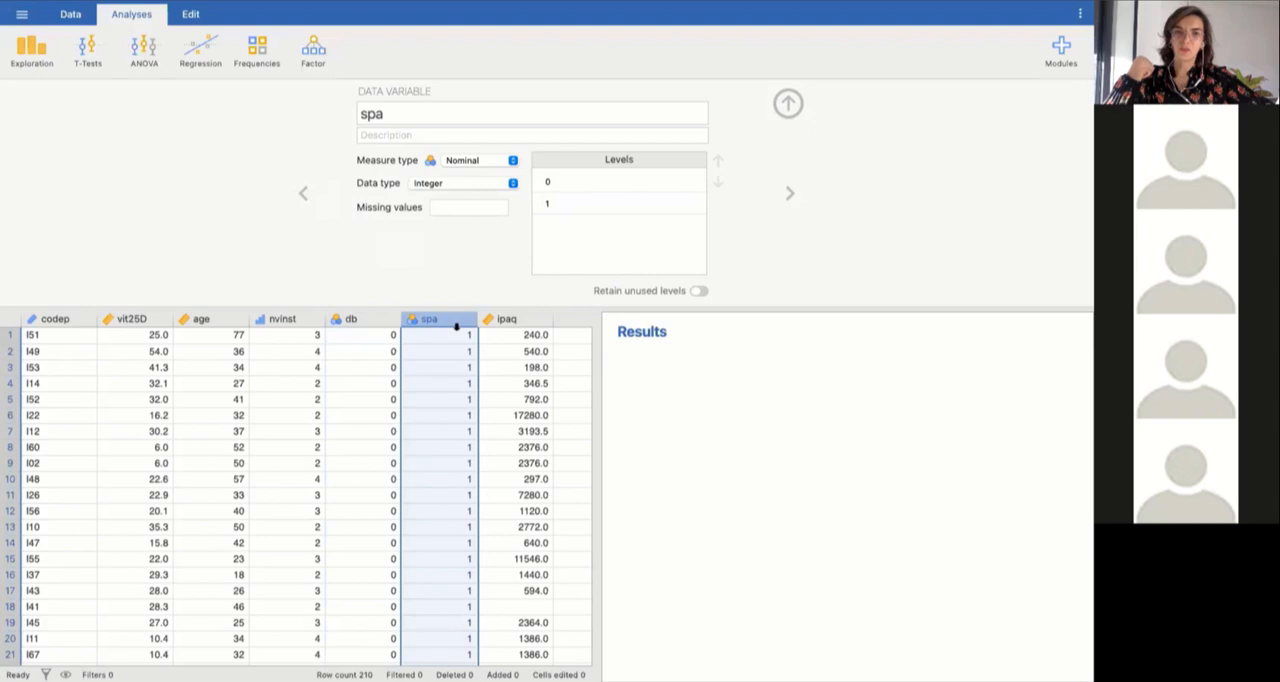
pyautogui.click(509, 318)
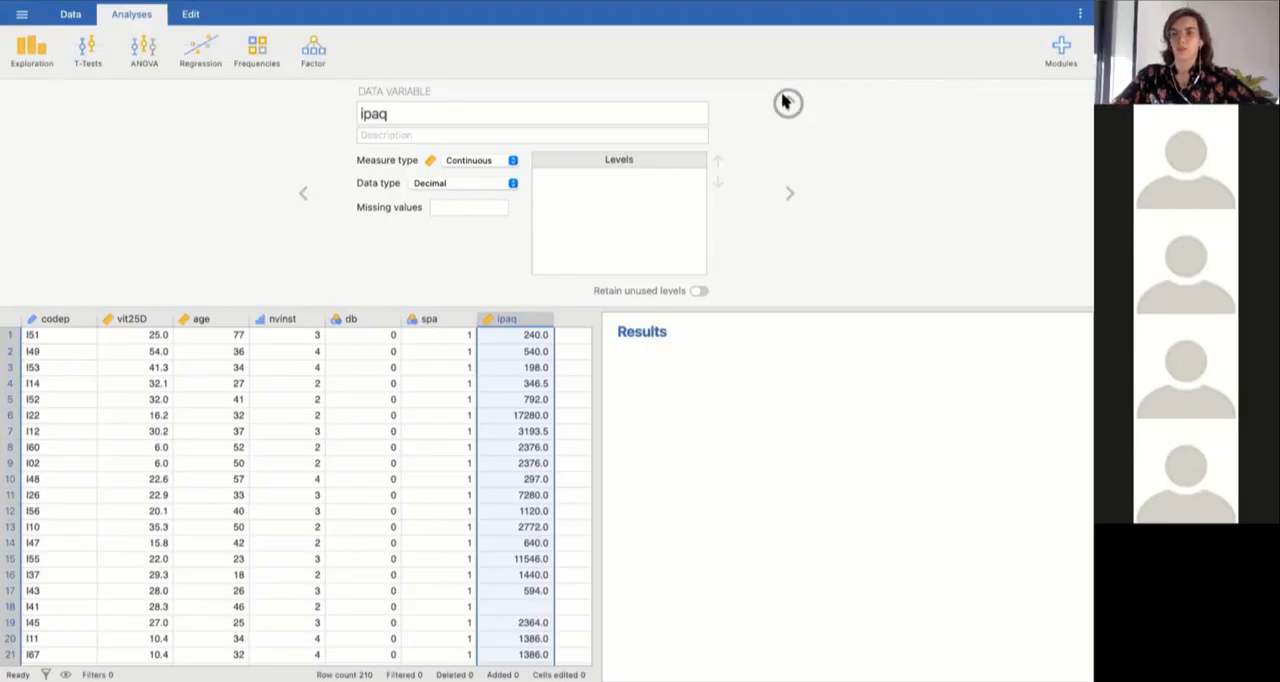
pyautogui.click(785, 102)
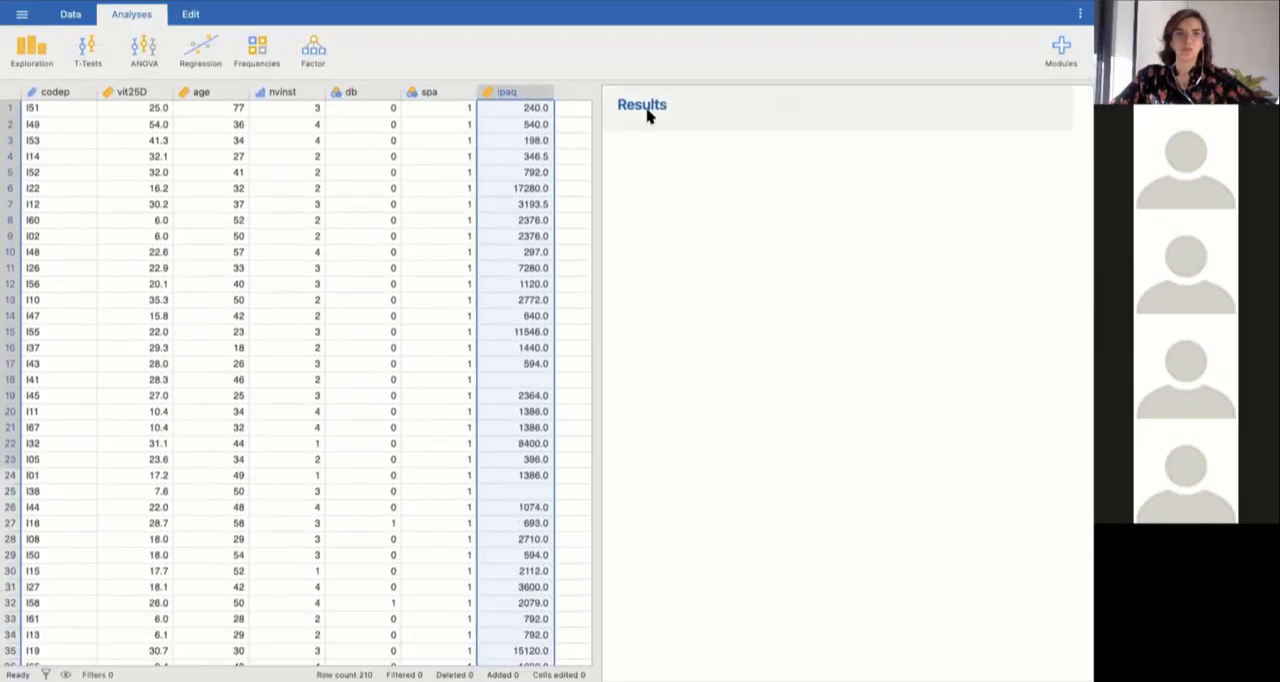
pyautogui.click(21, 14)
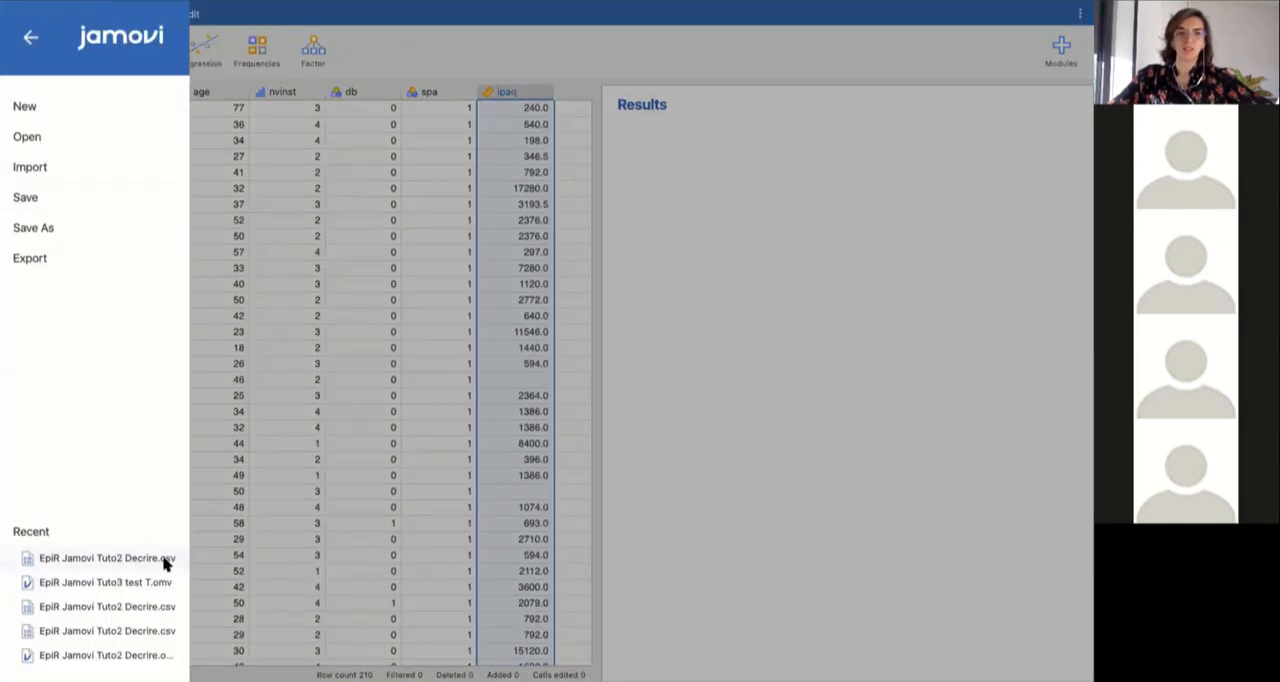
pyautogui.click(461, 44)
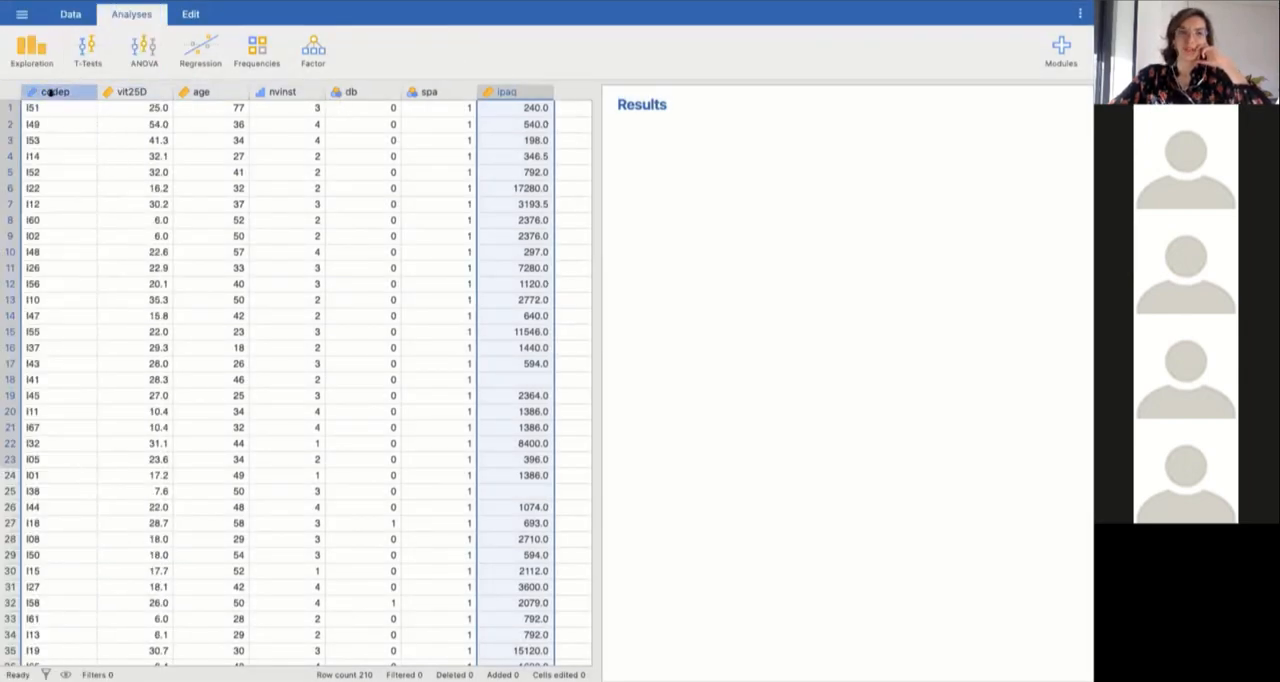
pyautogui.doubleClick(50, 92)
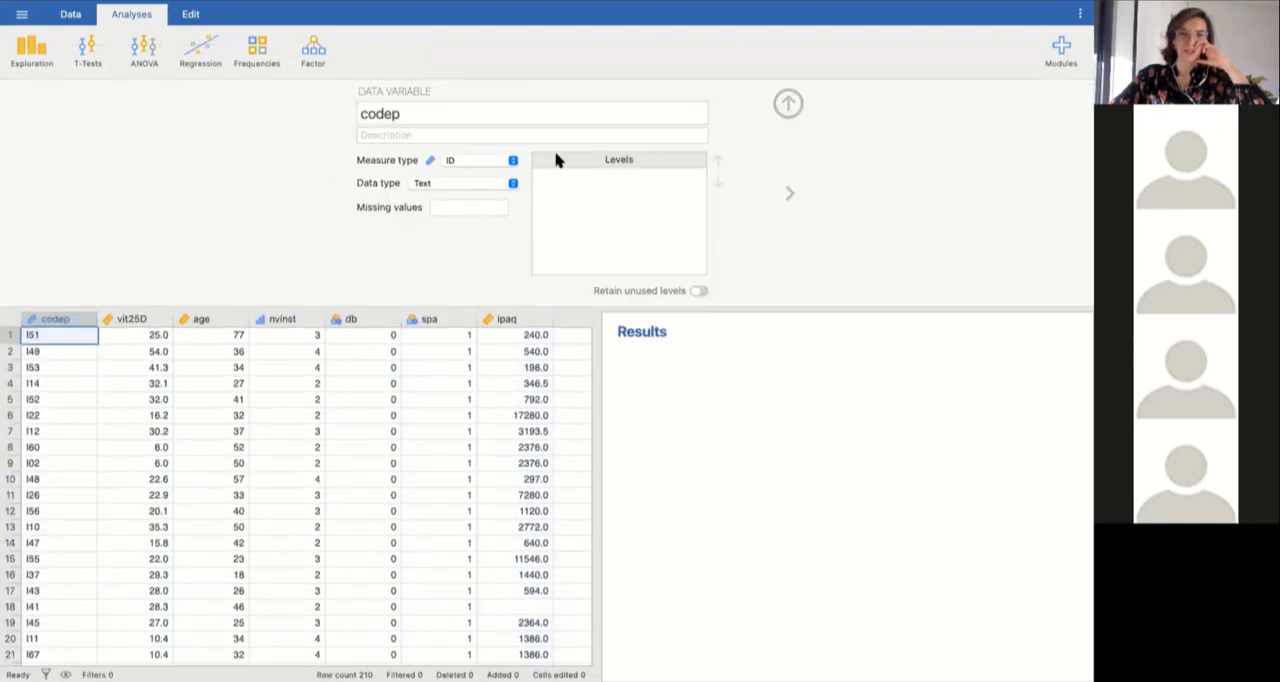
pyautogui.click(788, 104)
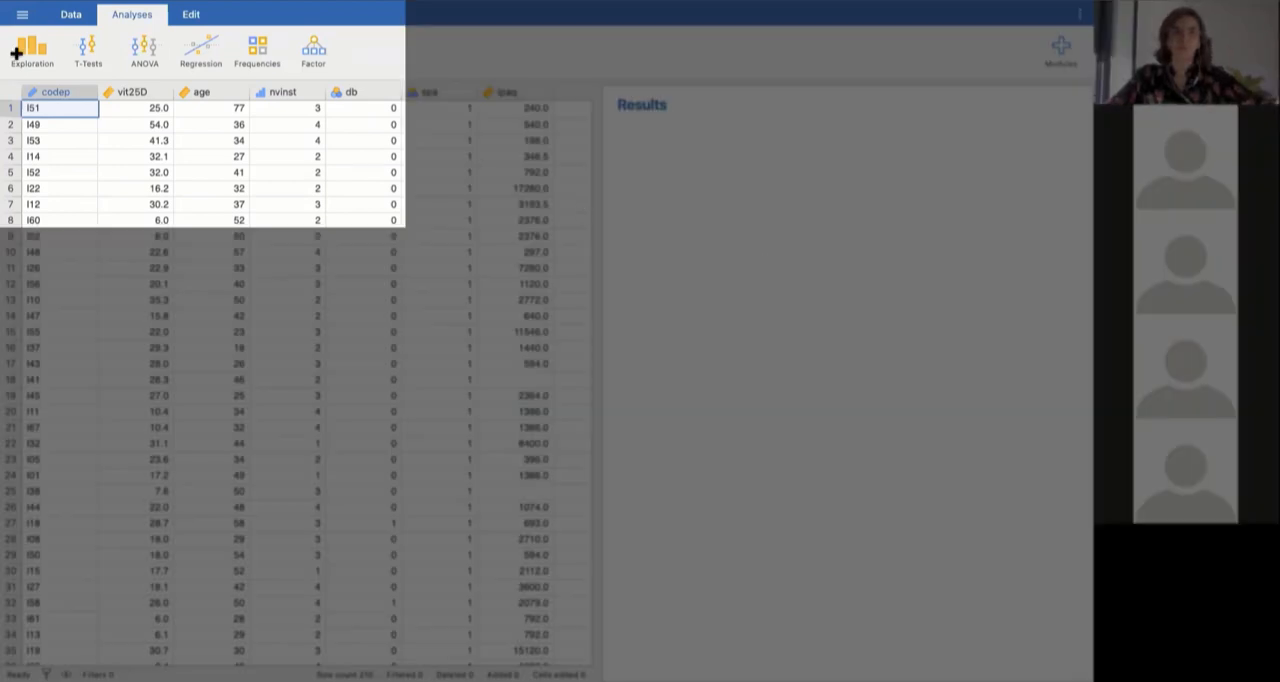
# Start a new Descriptives analysis on the dataset.
pyautogui.hscroll(1, 38, 55)
pyautogui.hscroll(1, 36, 56)
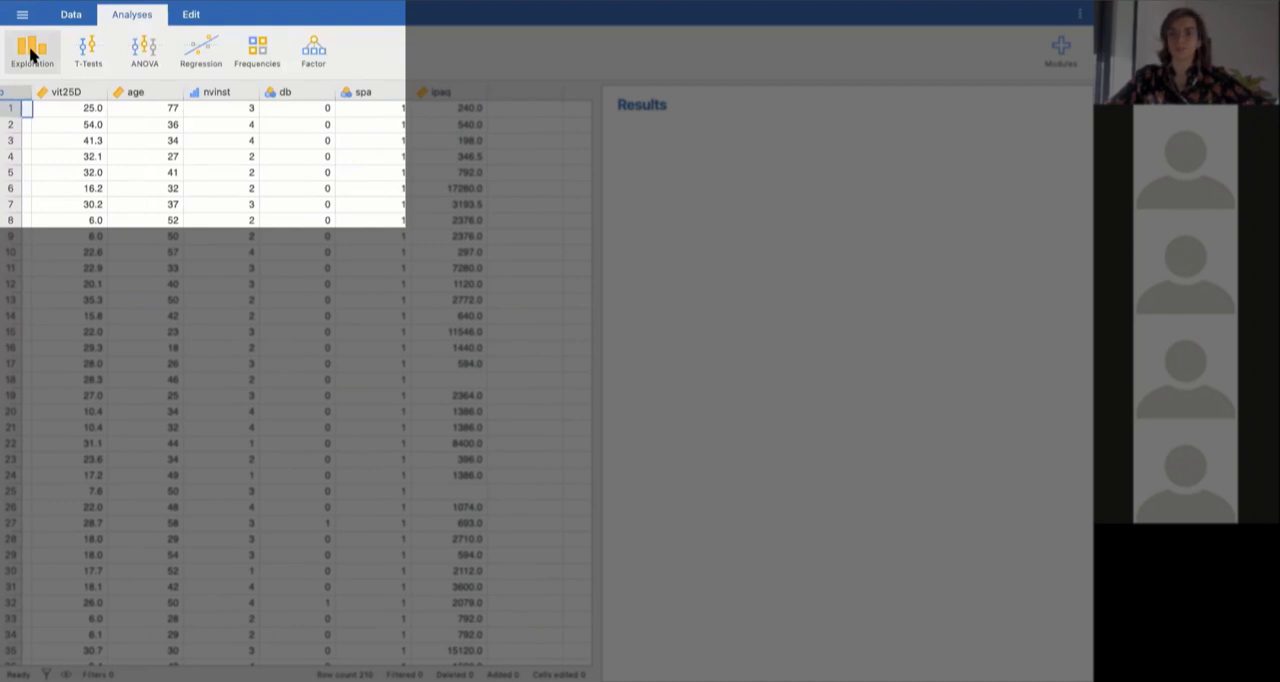
pyautogui.click(33, 52)
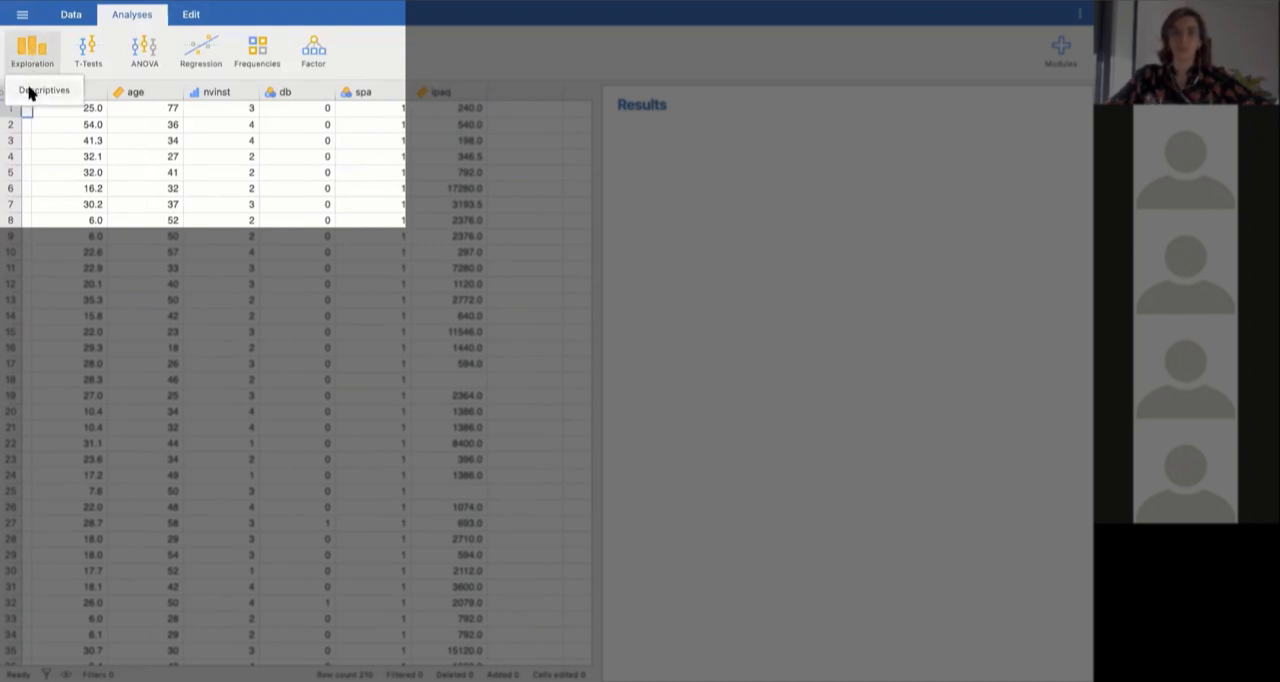
pyautogui.click(30, 92)
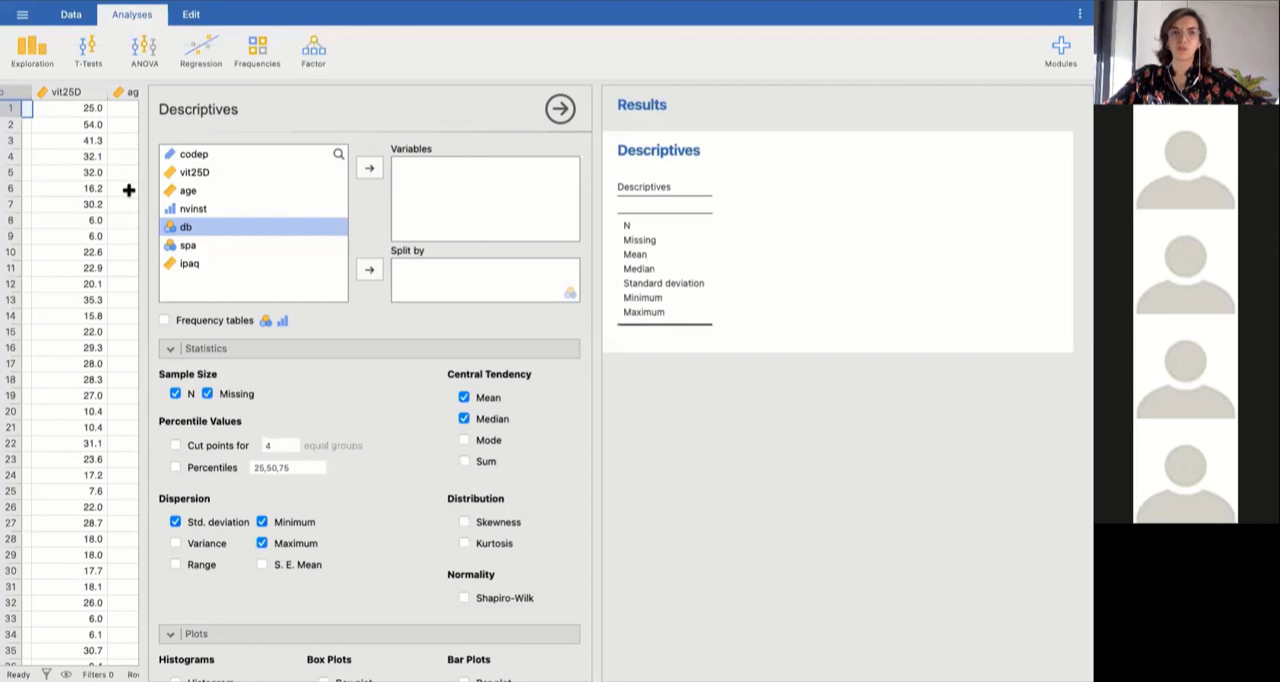
# Resize the split between the data sheet and the analysis area until the data sheet is hidden.
pyautogui.moveTo(143, 197); pyautogui.dragTo(14, 191)
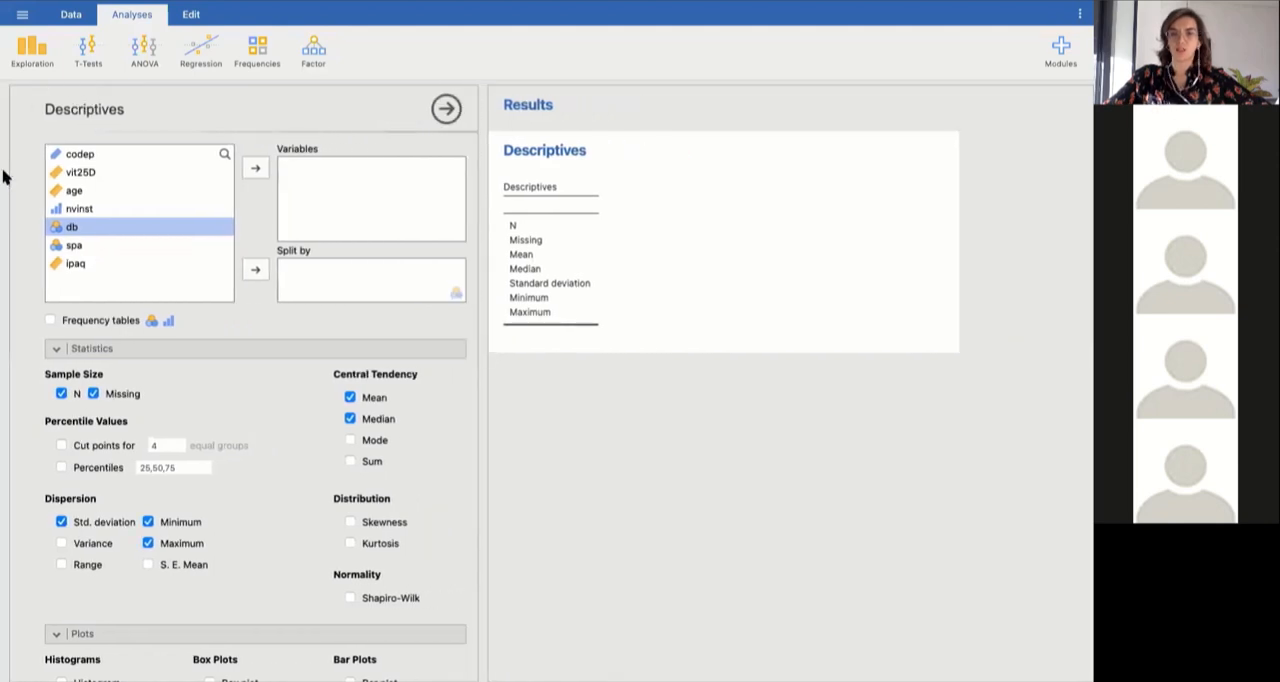
pyautogui.click(3, 176)
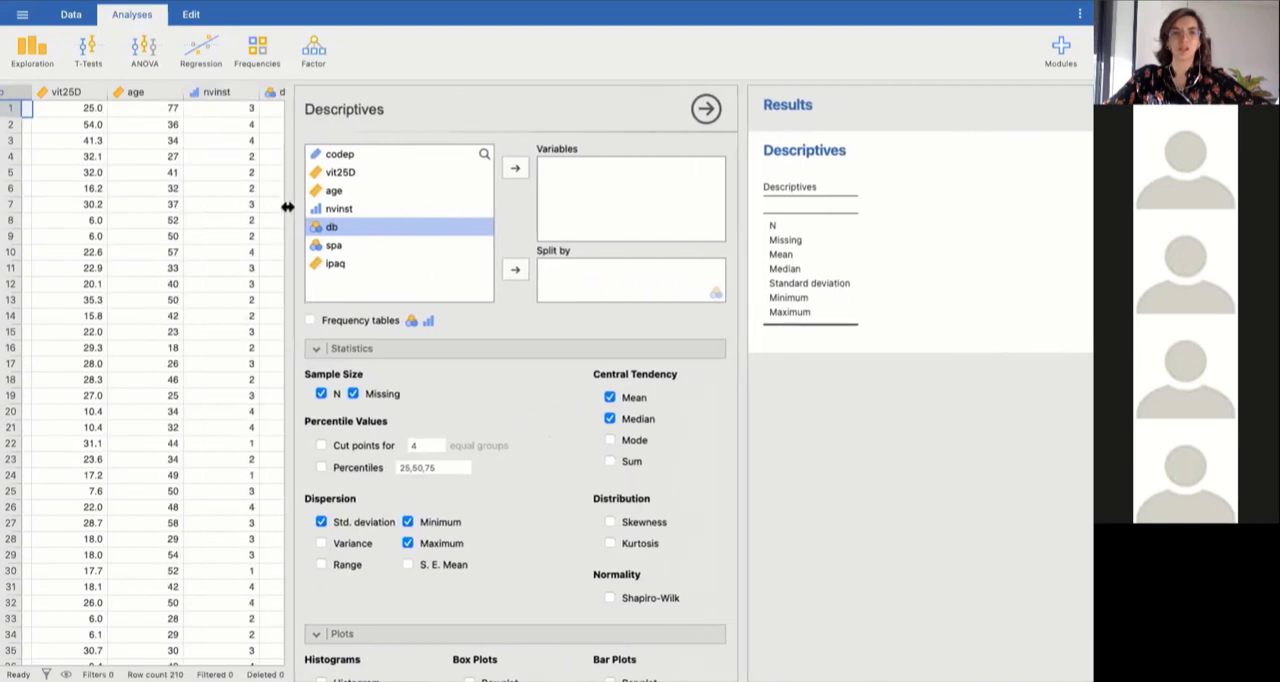
pyautogui.moveTo(288, 205); pyautogui.dragTo(417, 231)
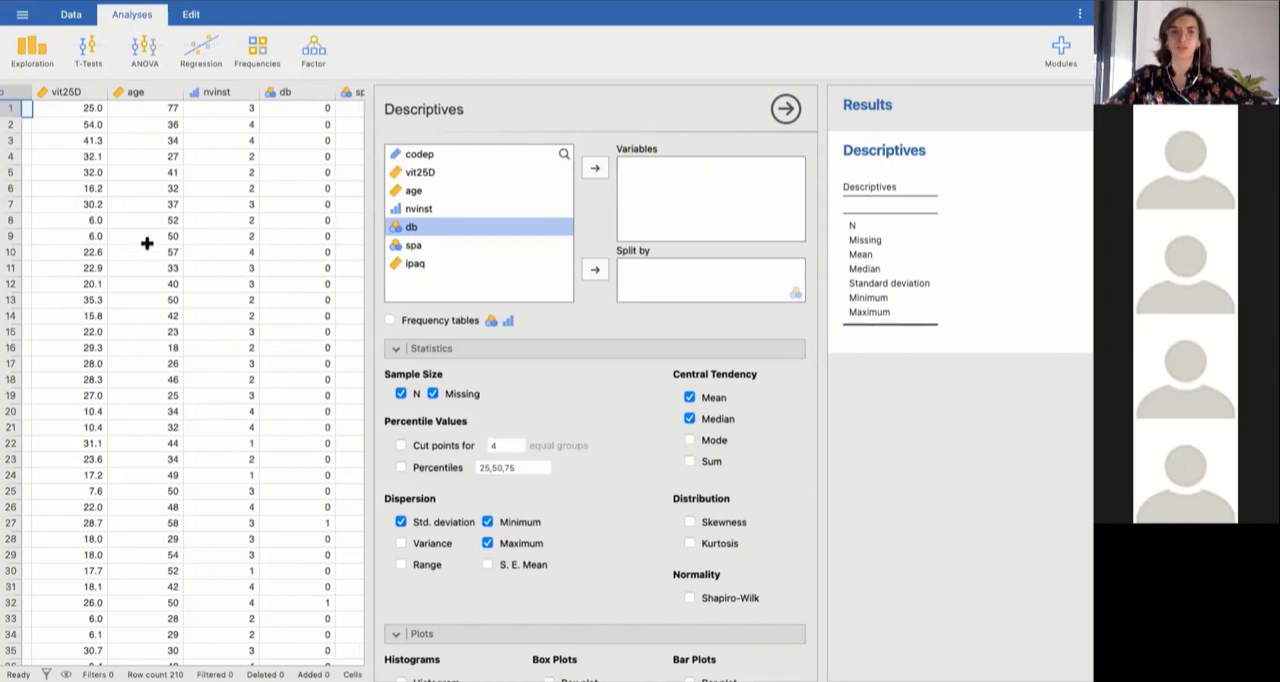
pyautogui.moveTo(370, 228); pyautogui.dragTo(5, 220)
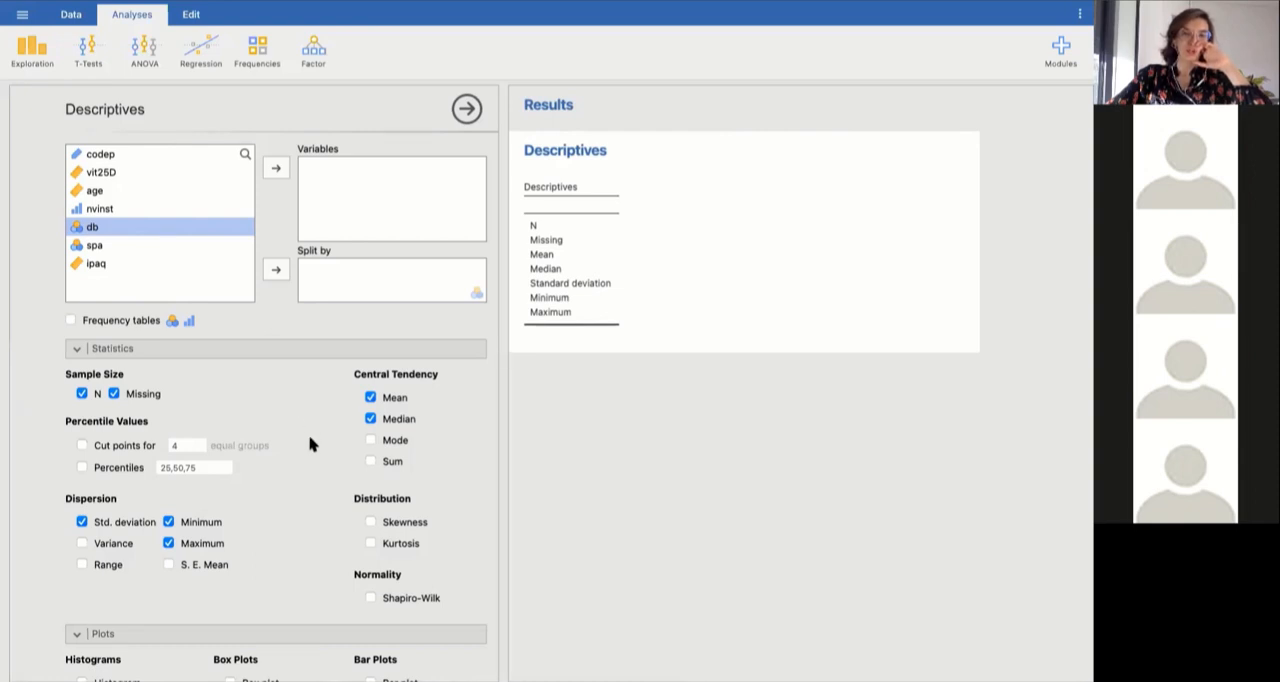
# Analyse the age variable with only N and Missing as statistics, and plot its histogram with a density curve.
pyautogui.scroll(-2, 310, 444)
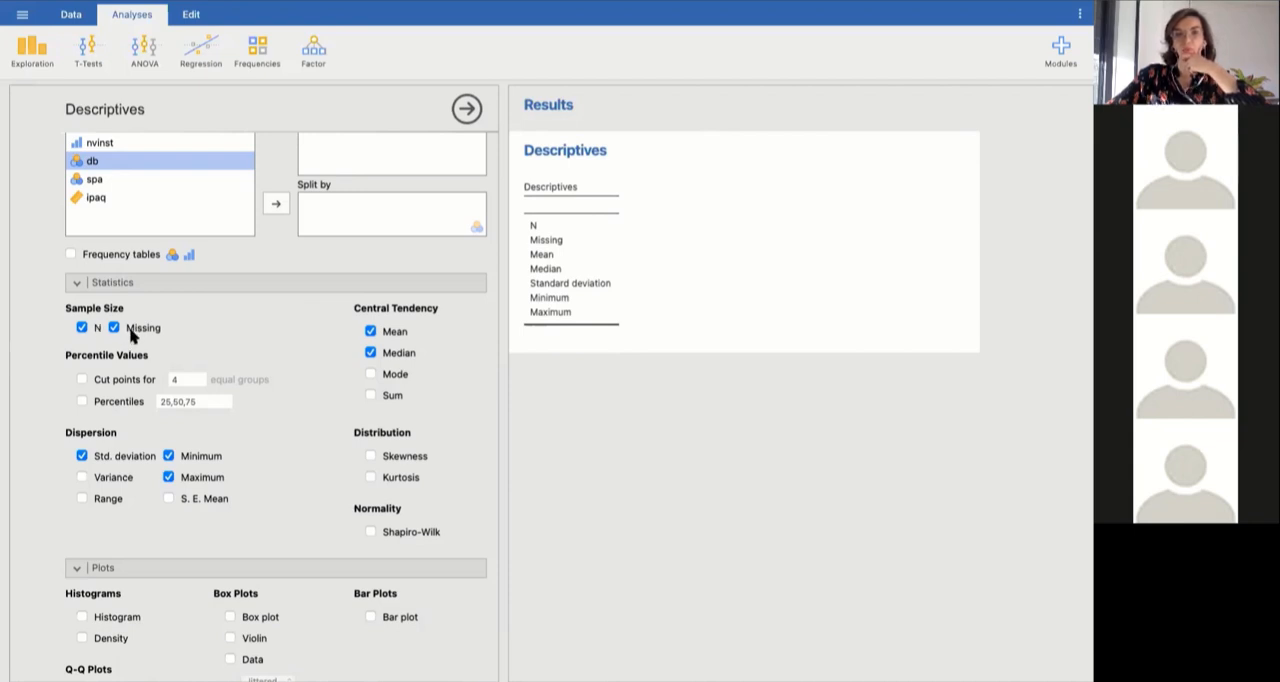
pyautogui.scroll(2, 320, 365)
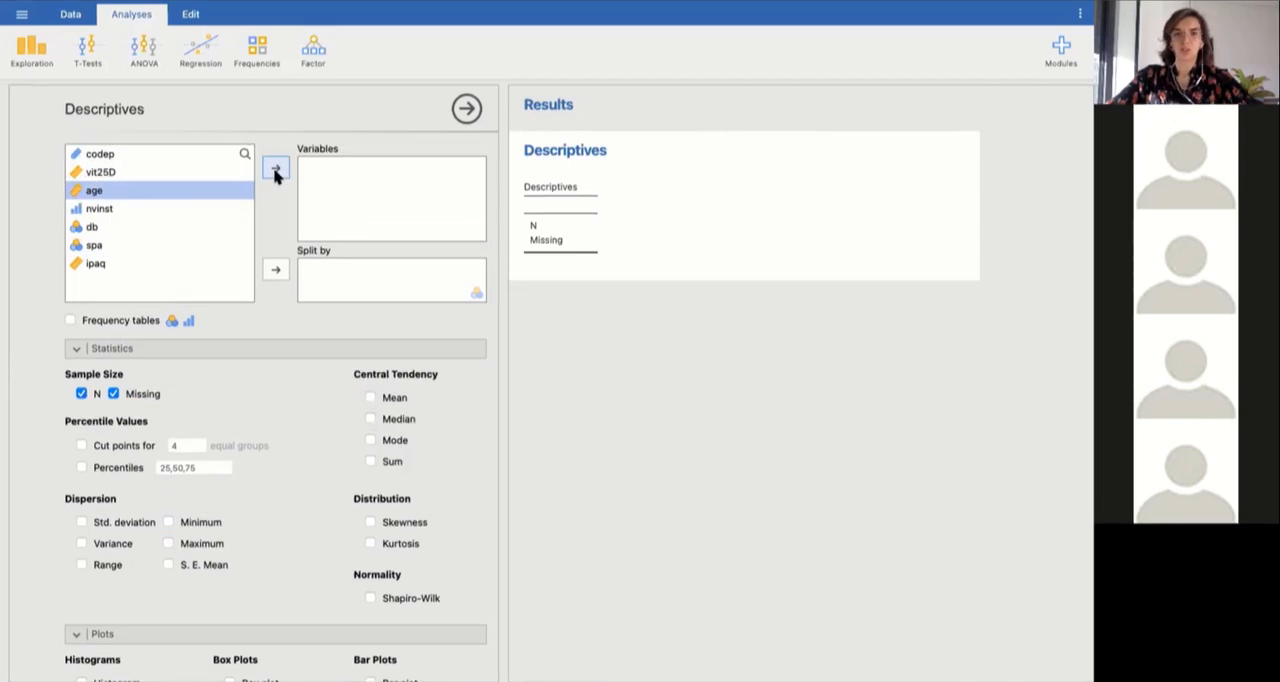
pyautogui.click(276, 171)
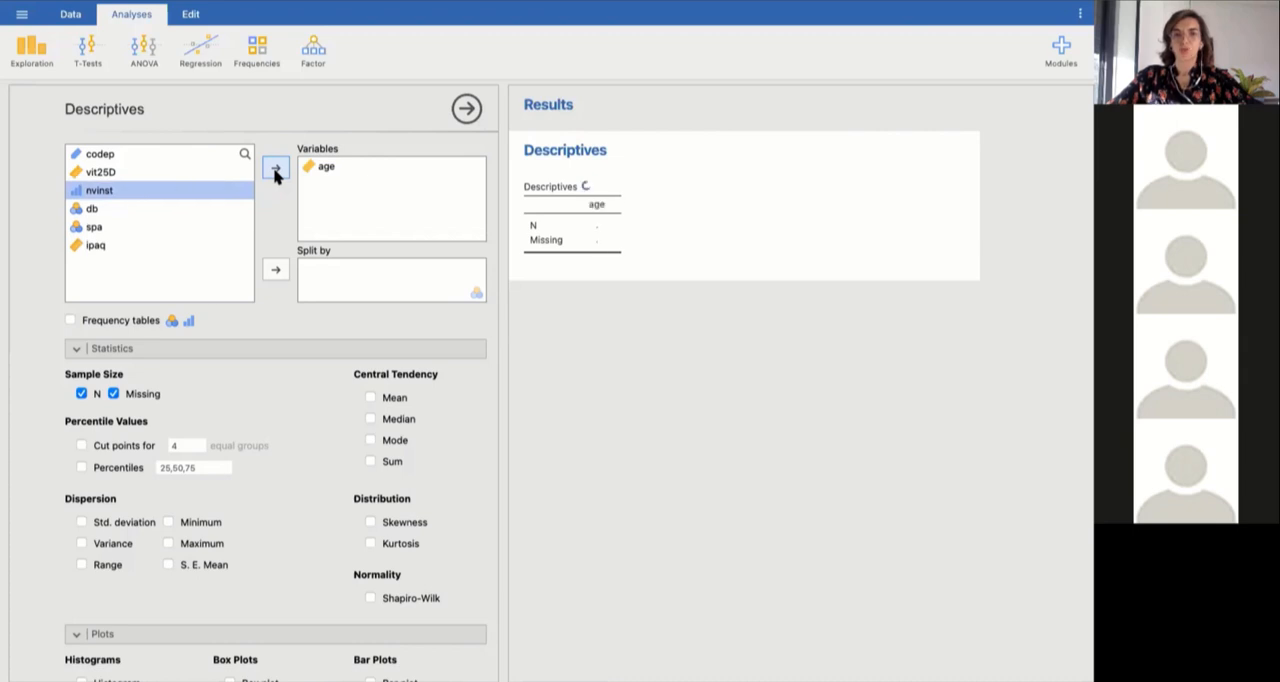
pyautogui.scroll(-3, 298, 374)
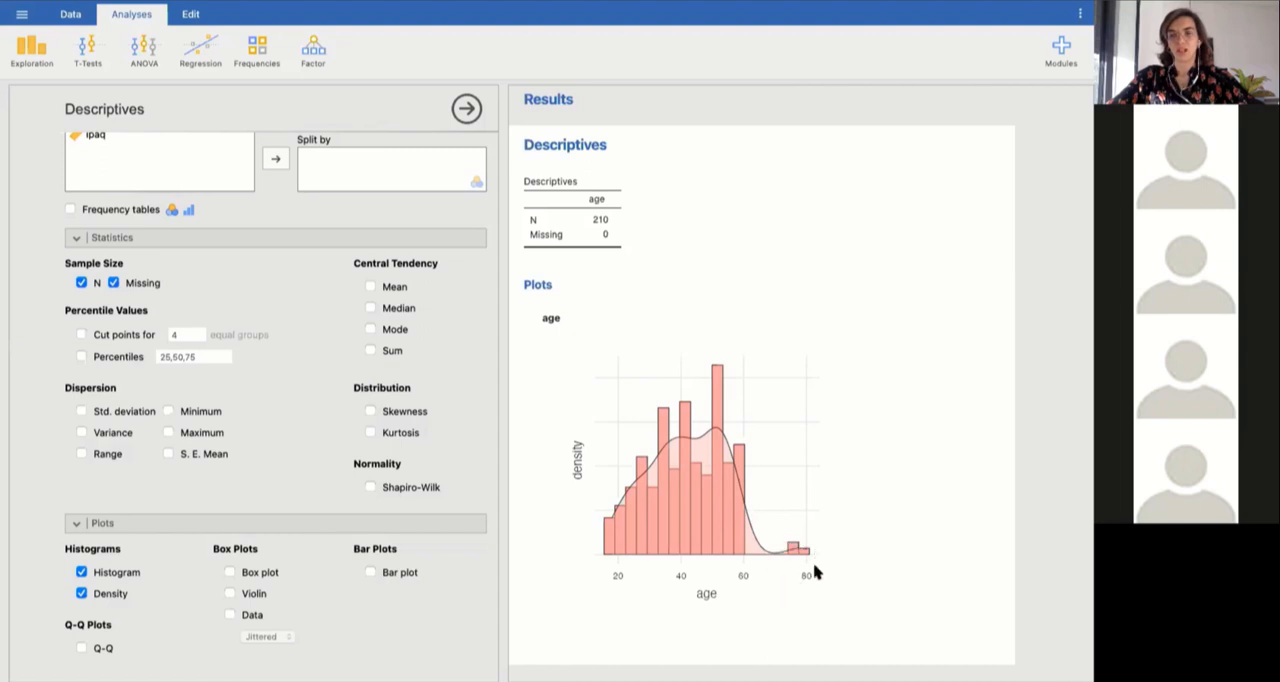
# Add the mean, median and standard deviation to the statistics for age.
pyautogui.click(370, 287)
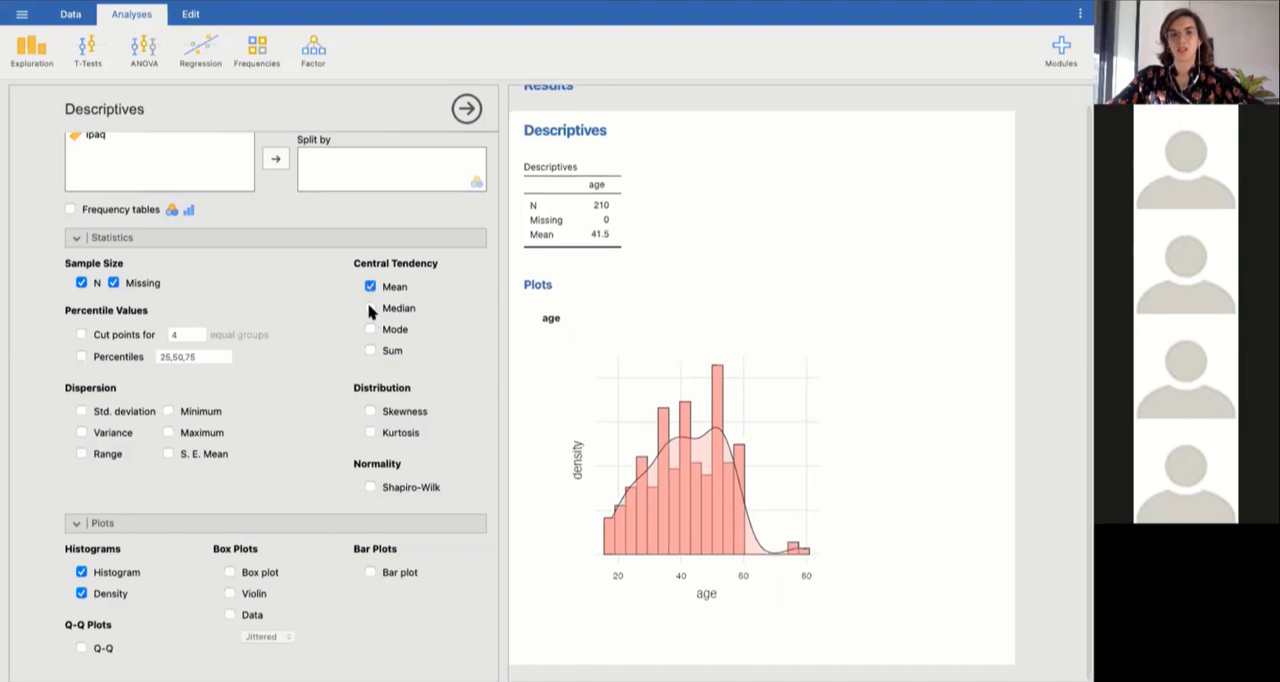
pyautogui.click(370, 309)
pyautogui.click(81, 411)
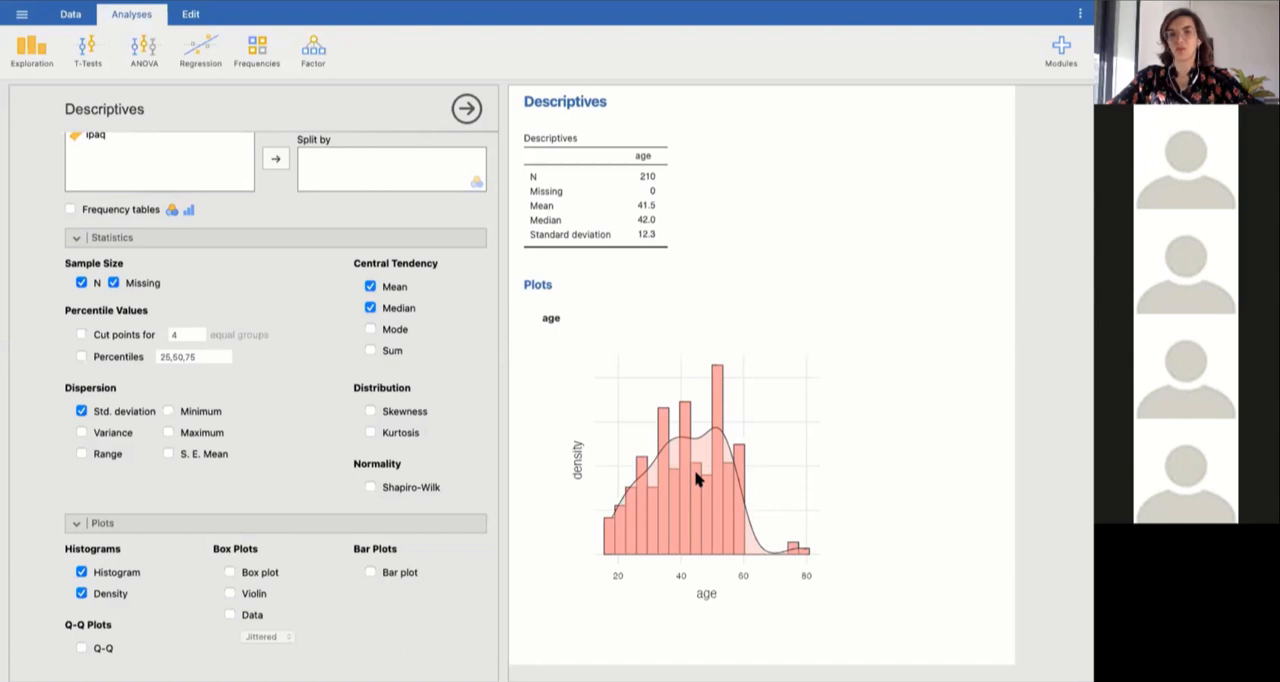
# Start a second Descriptives analysis for another variable and hide the data sheet again.
pyautogui.click(640, 234)
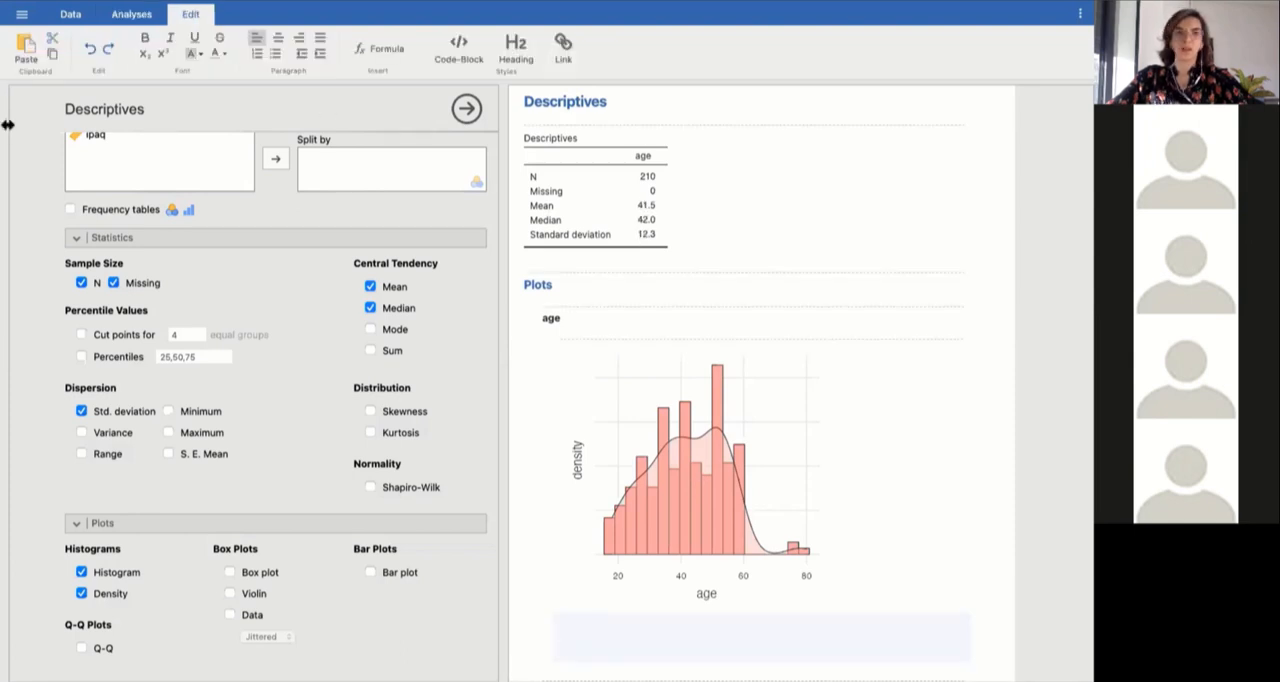
pyautogui.scroll(2, 275, 180)
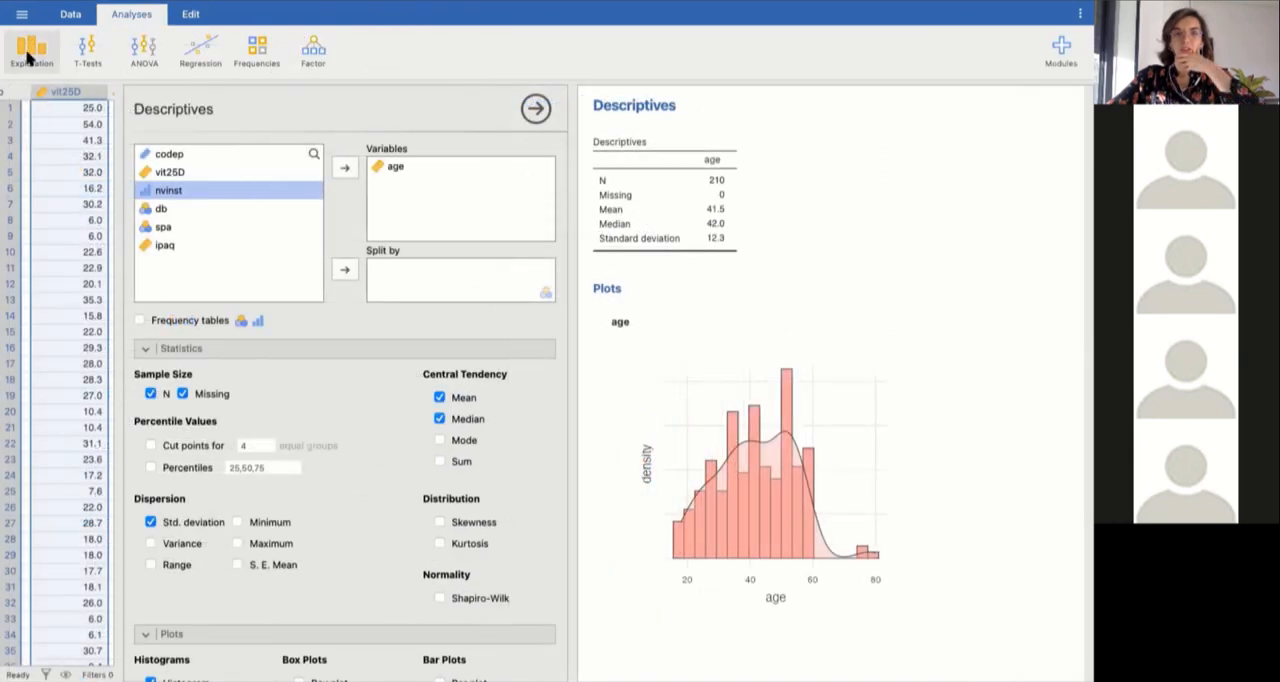
pyautogui.click(28, 58)
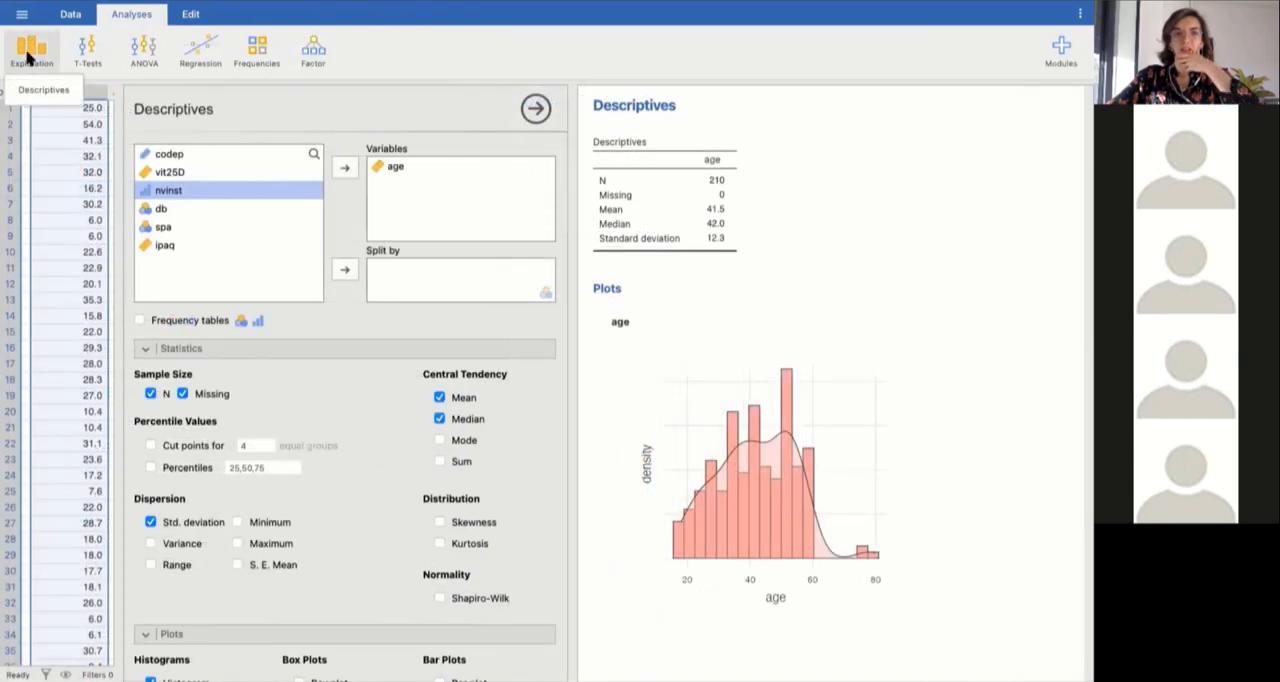
pyautogui.click(34, 87)
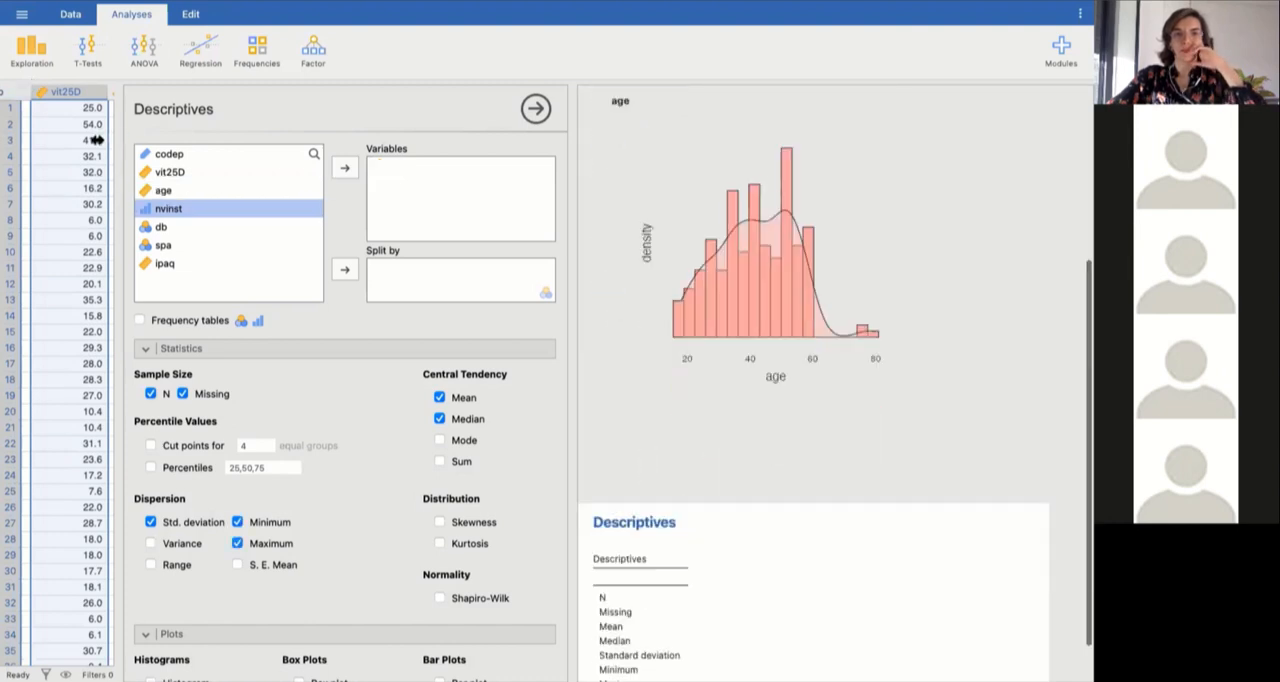
pyautogui.moveTo(95, 140); pyautogui.dragTo(68, 140)
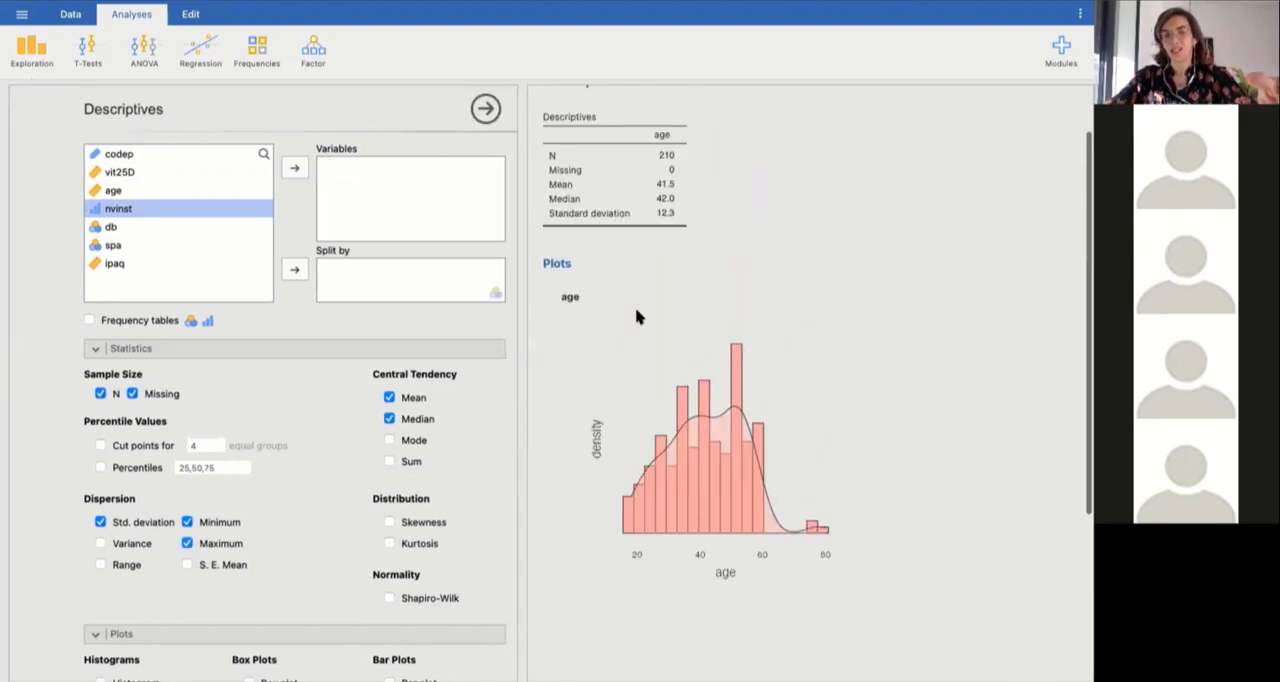
pyautogui.click(32, 50)
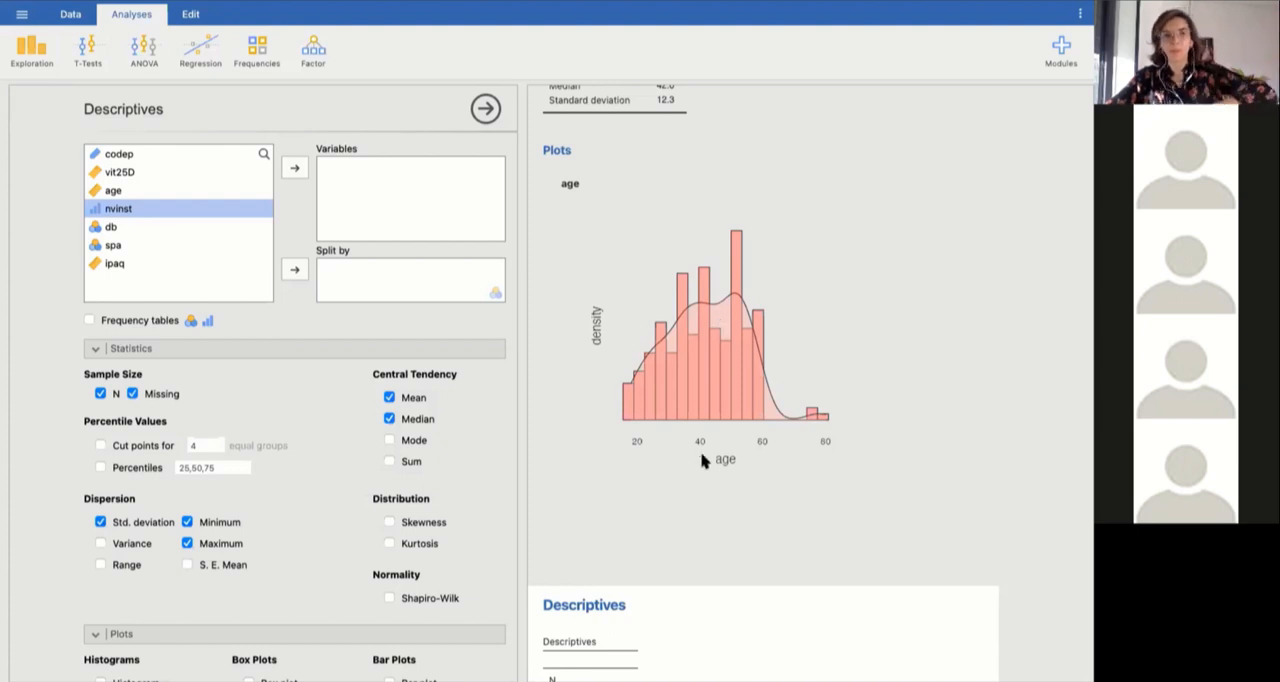
pyautogui.click(28, 52)
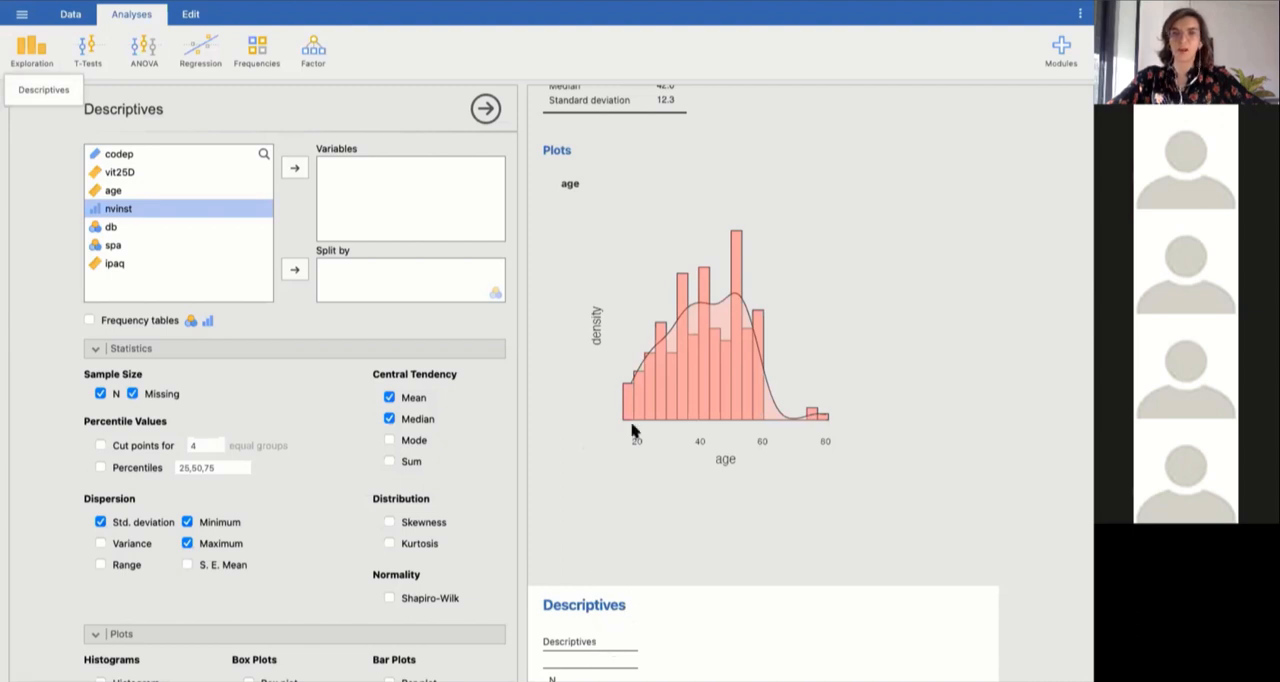
# Add vit25D to the new analysis and plot its histogram with a density curve.
pyautogui.click(118, 173)
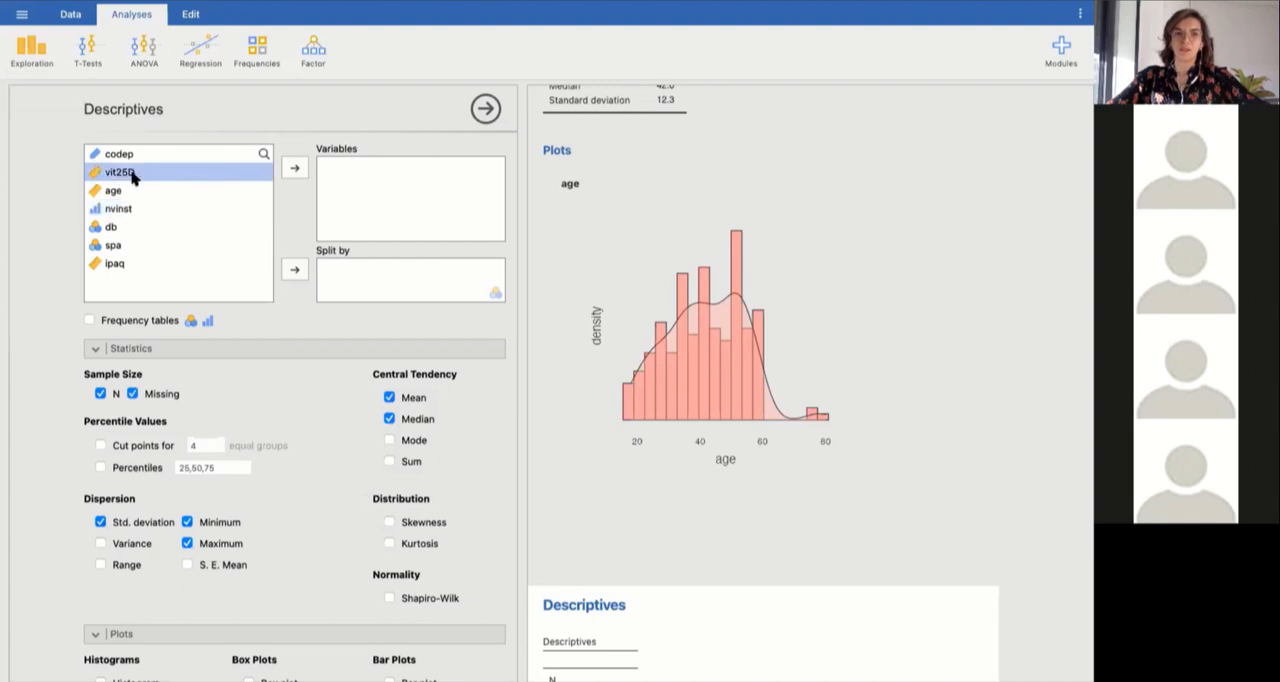
pyautogui.click(295, 169)
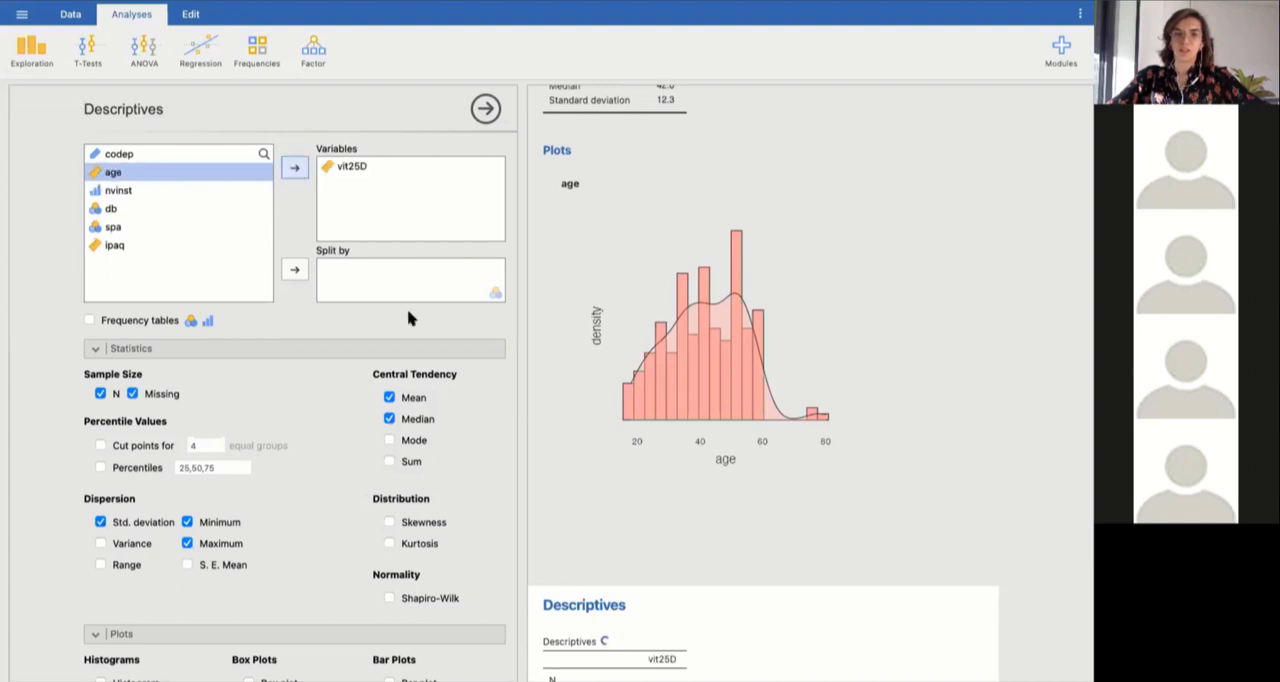
pyautogui.scroll(-3, 710, 667)
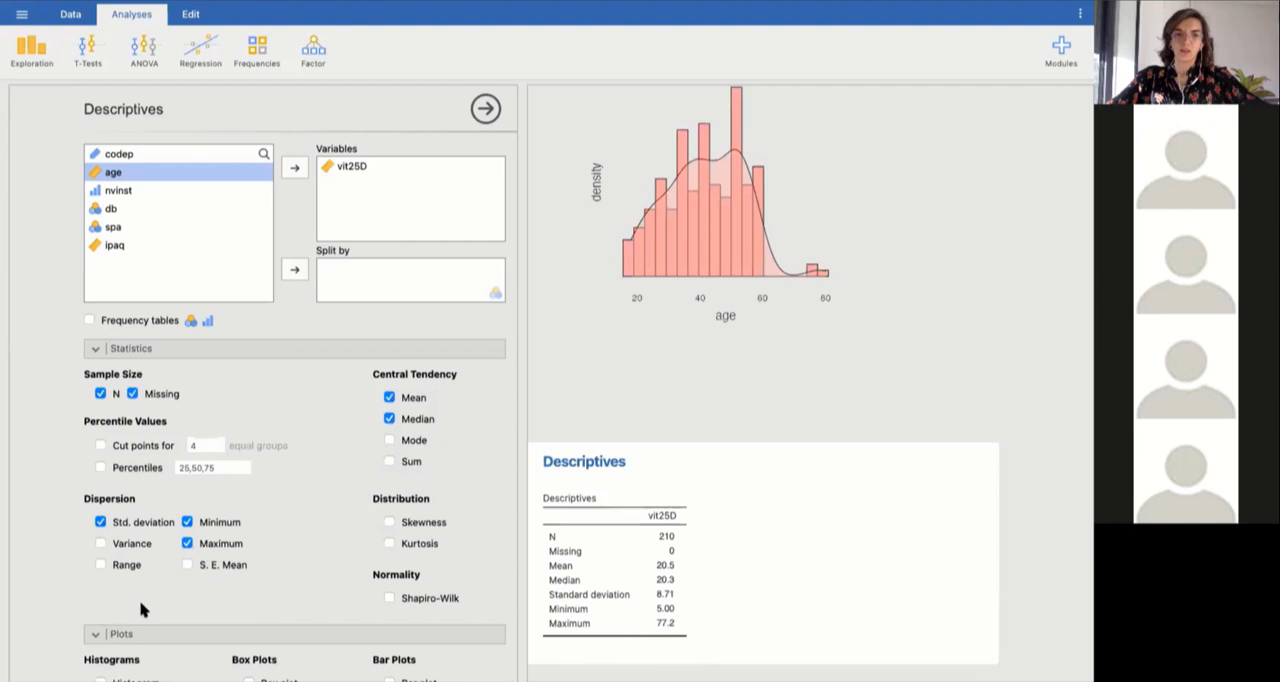
pyautogui.scroll(-2, 145, 610)
pyautogui.click(101, 572)
pyautogui.click(100, 593)
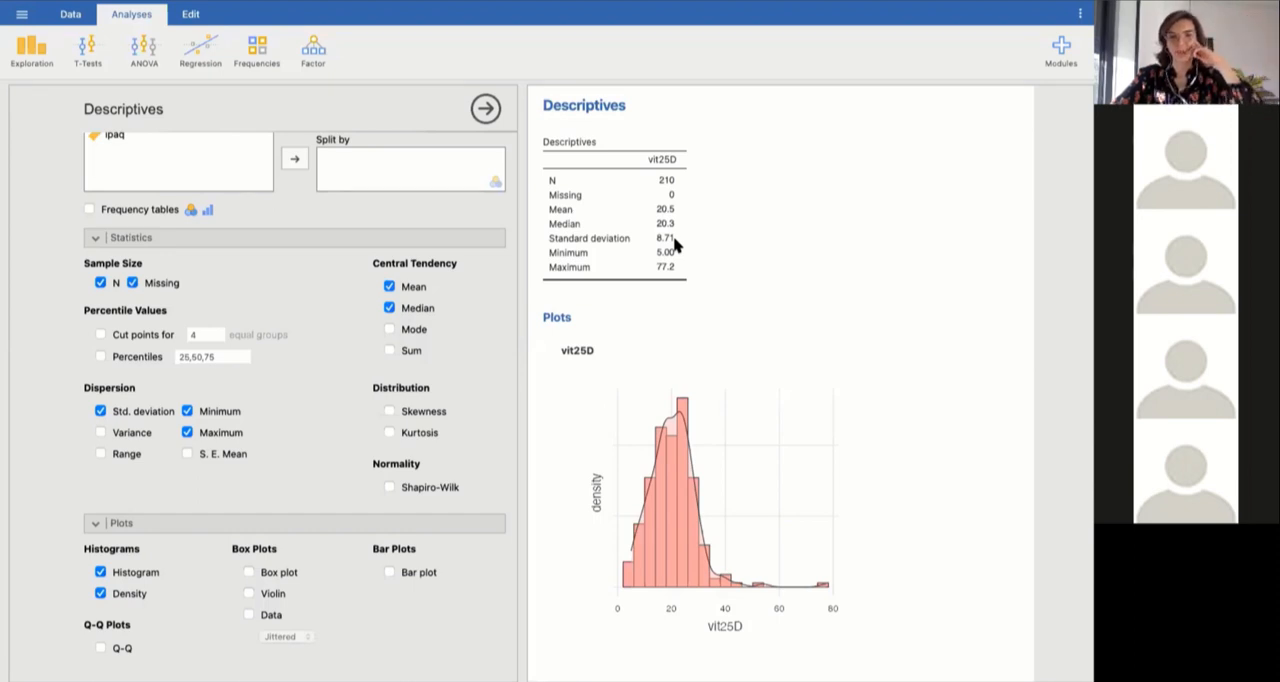
# Remove vit25D from the analysed variables and add it back.
pyautogui.scroll(3, 343, 188)
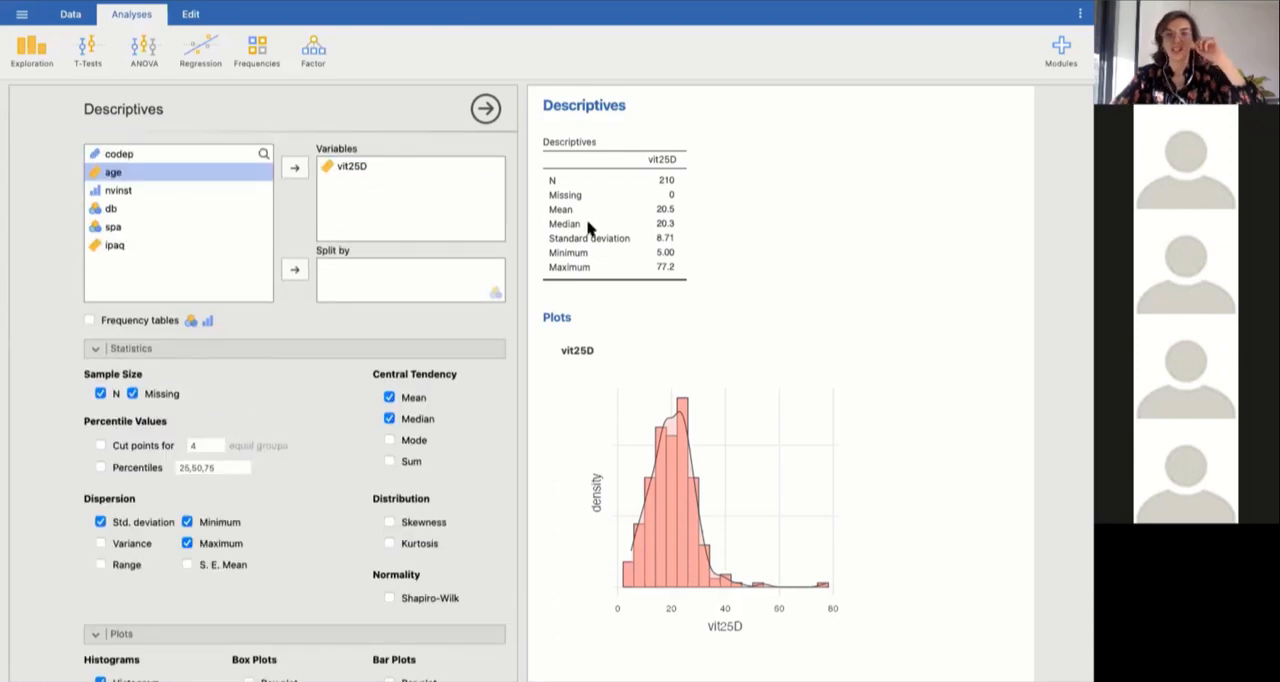
pyautogui.click(357, 169)
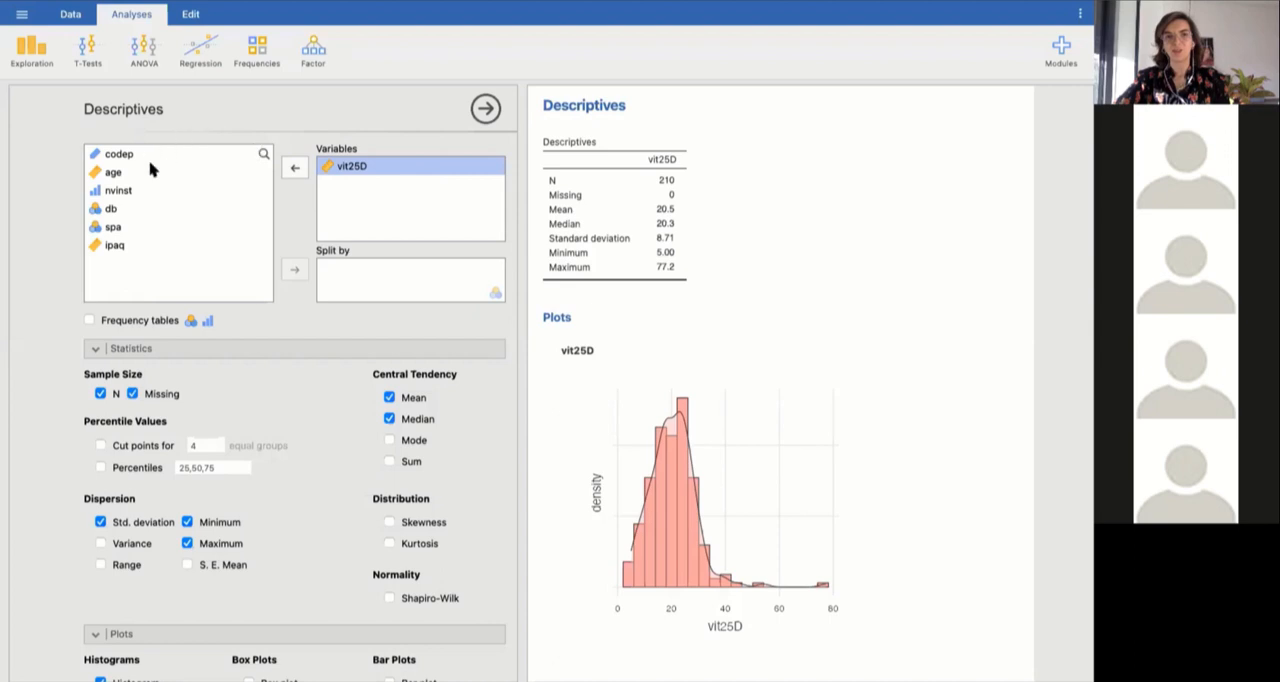
pyautogui.click(298, 170)
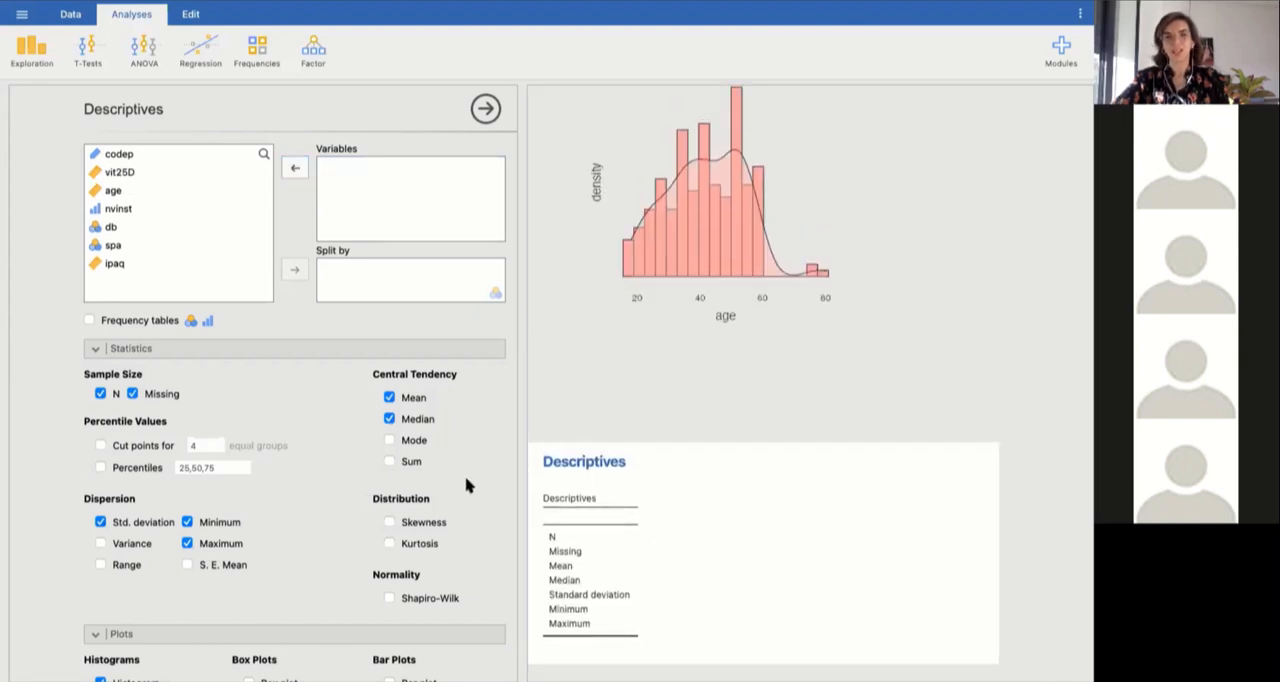
pyautogui.click(113, 172)
pyautogui.click(291, 169)
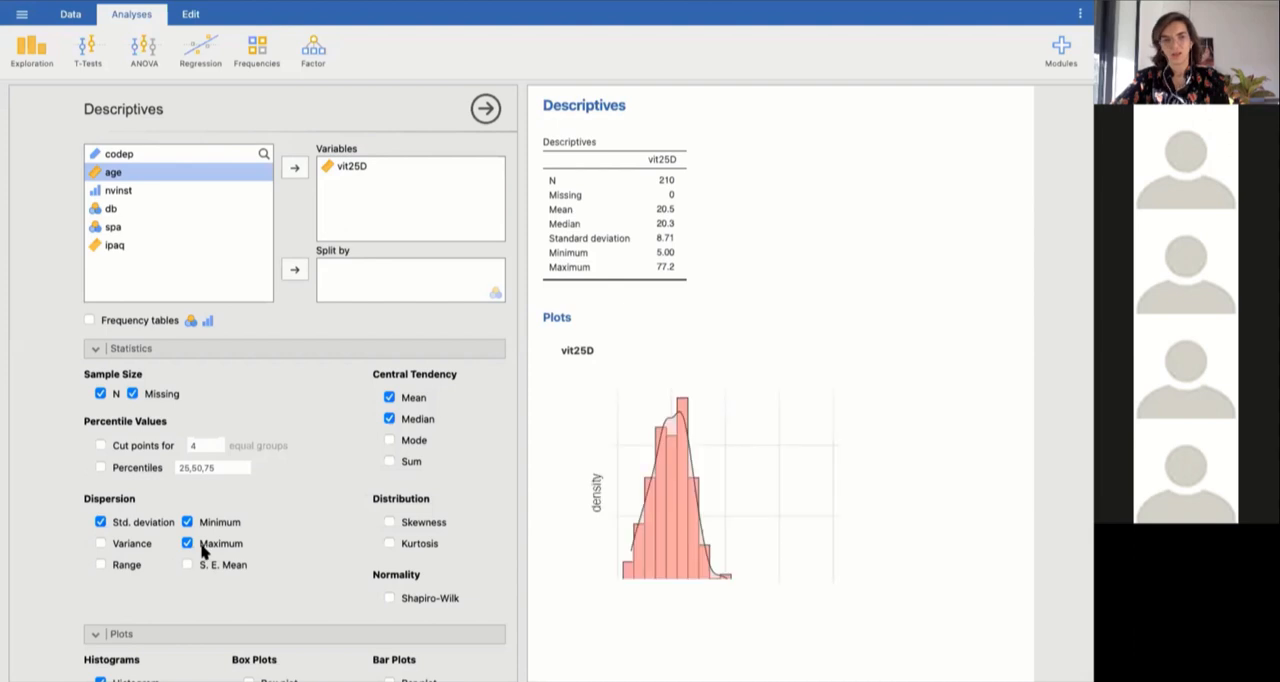
# Review the age and vit25D results, and start a third Descriptives analysis.
pyautogui.scroll(-1, 297, 568)
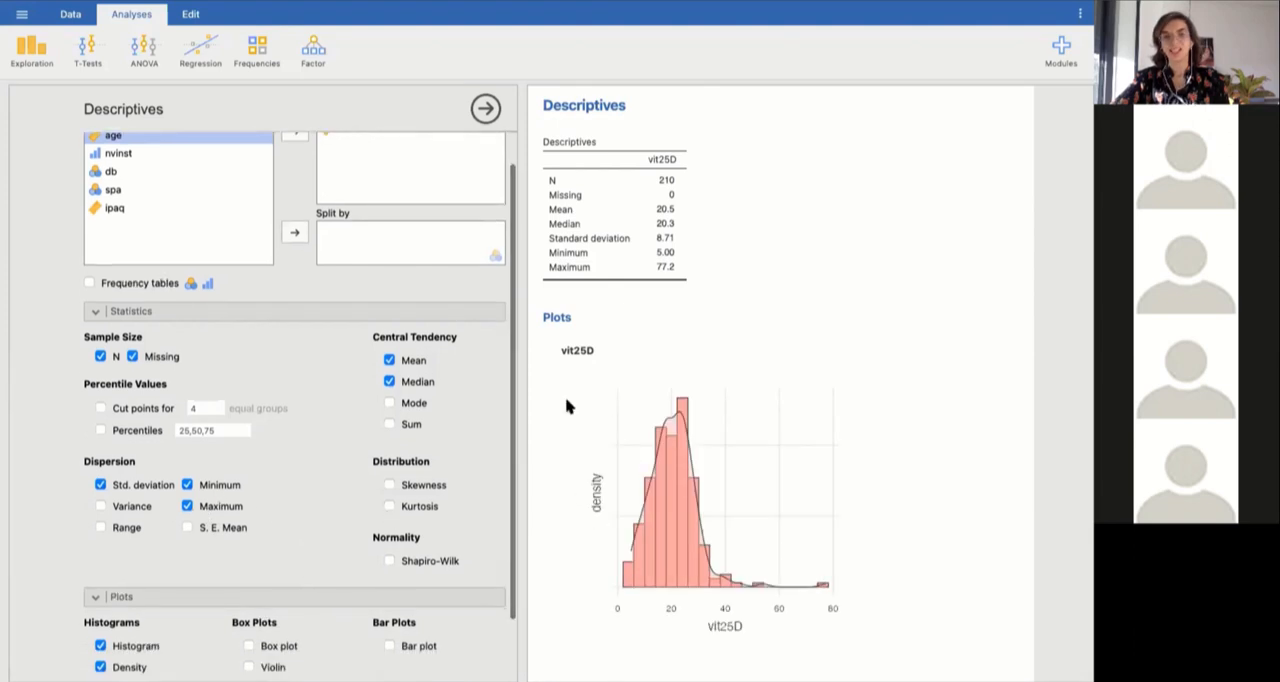
pyautogui.scroll(5, 711, 346)
pyautogui.scroll(3, 712, 346)
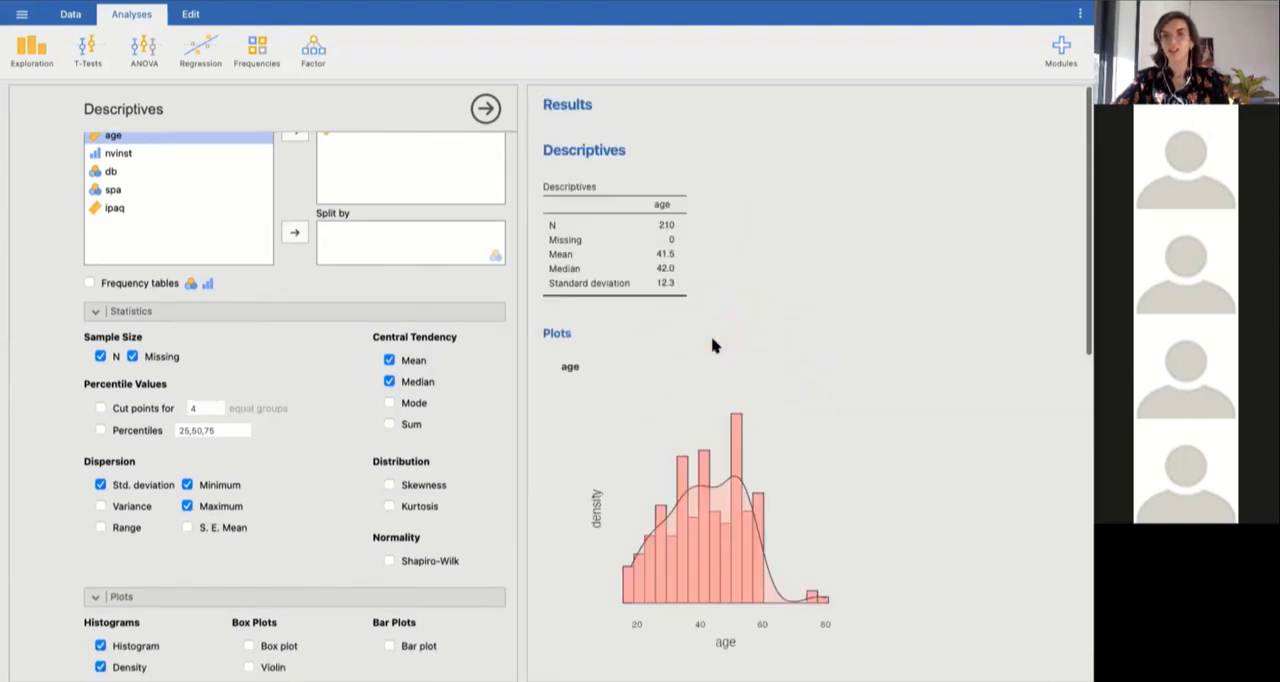
pyautogui.scroll(-5, 712, 346)
pyautogui.scroll(-4, 712, 346)
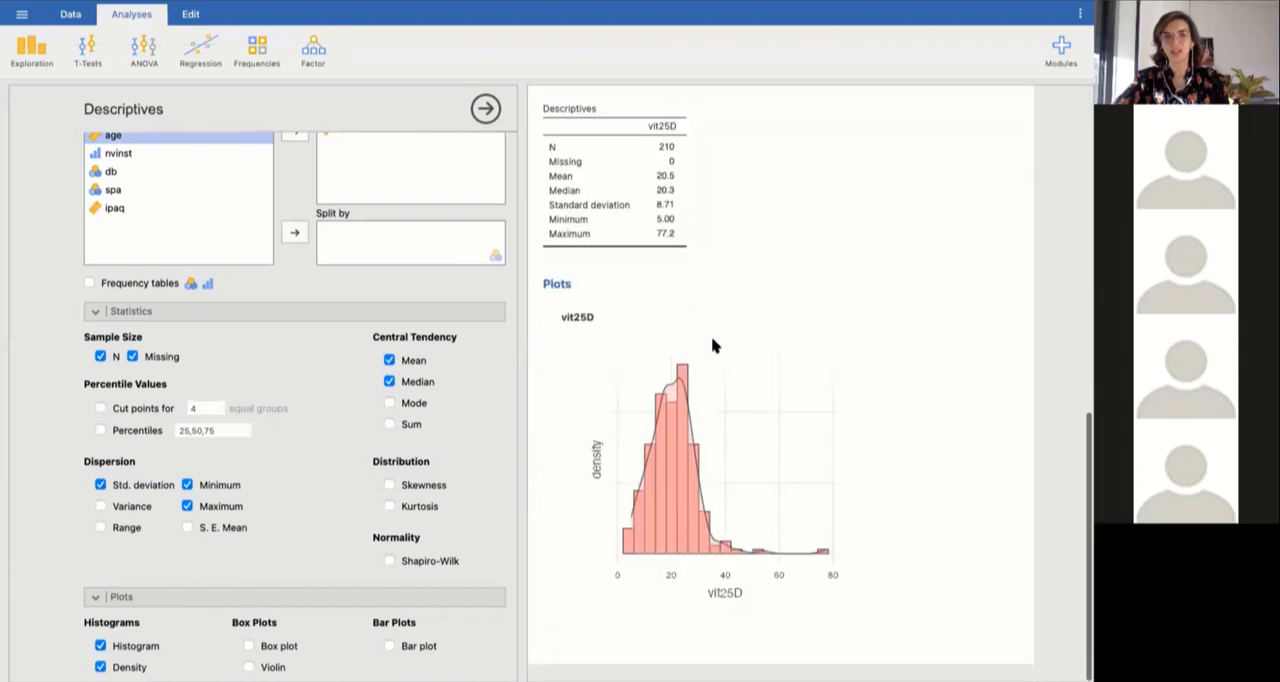
pyautogui.click(20, 52)
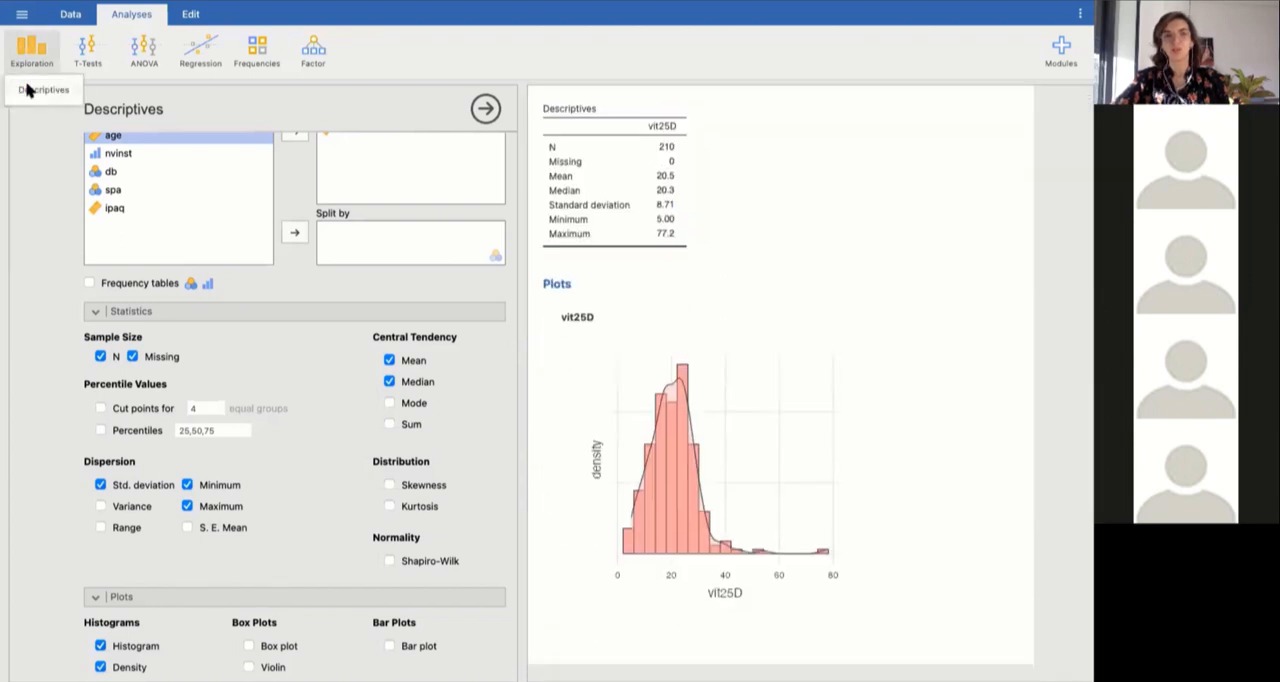
pyautogui.click(27, 90)
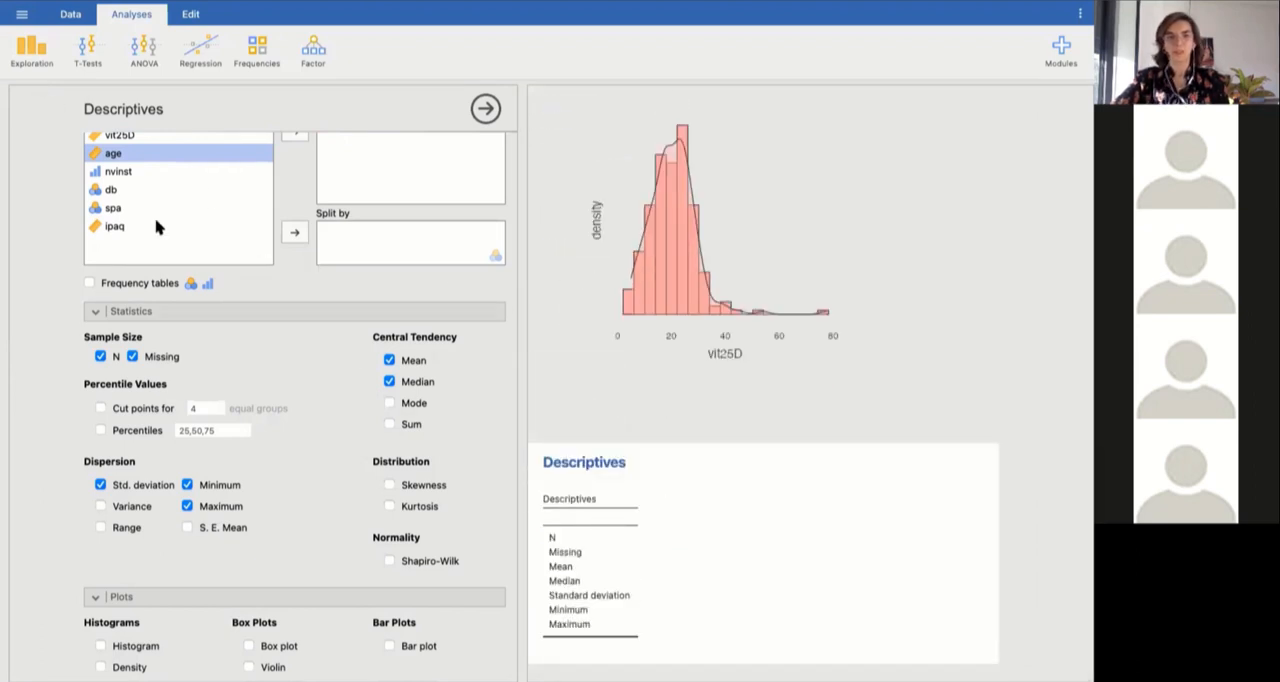
# Add ipaq to the third analysis and plot its histogram with a density curve.
pyautogui.click(113, 227)
pyautogui.scroll(1, 166, 204)
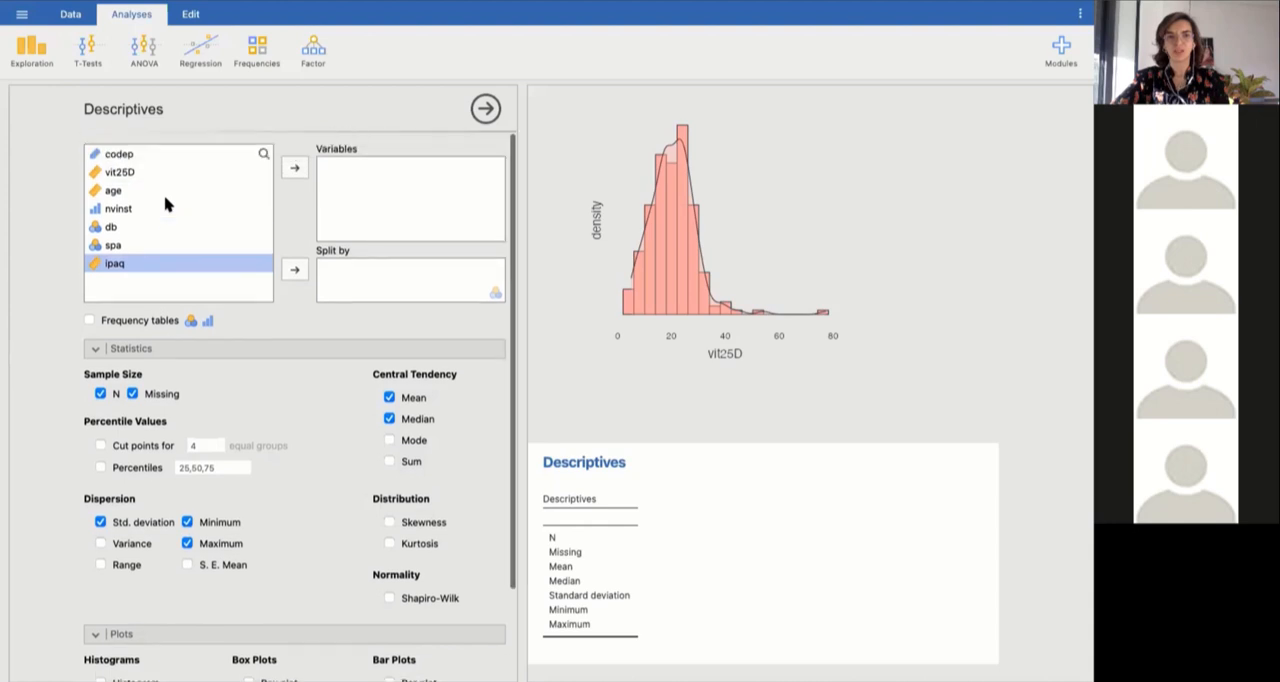
pyautogui.click(294, 170)
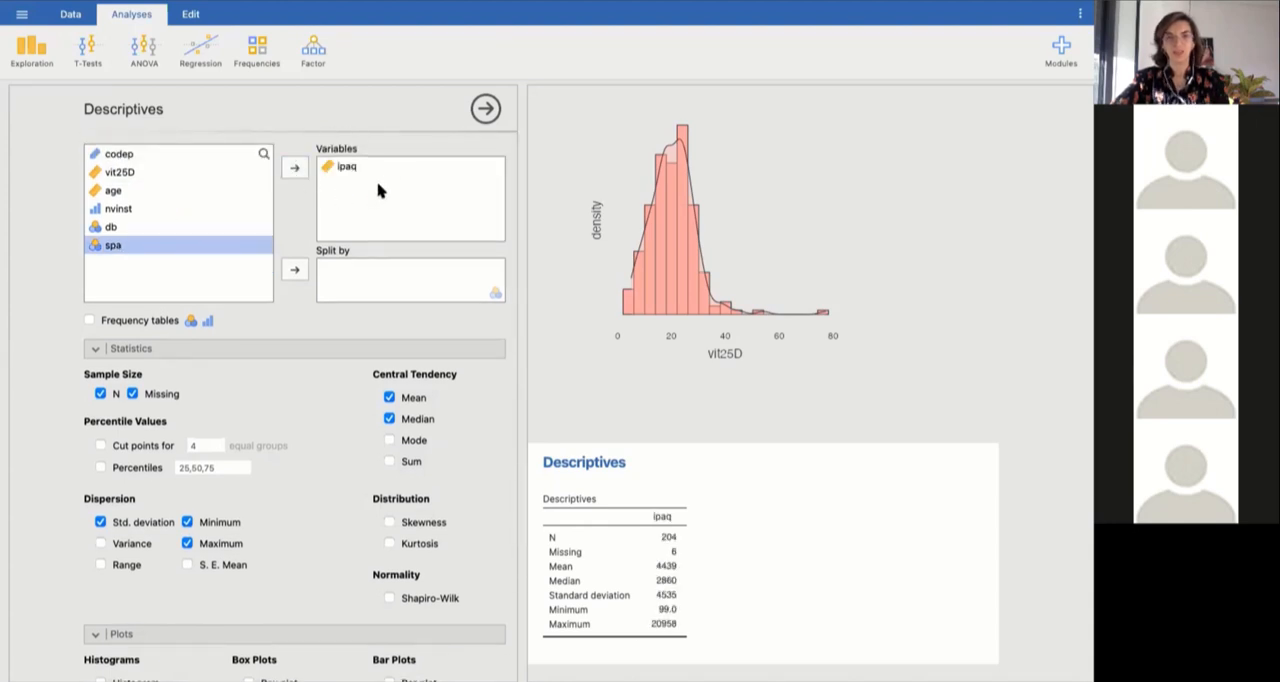
pyautogui.scroll(-1, 268, 336)
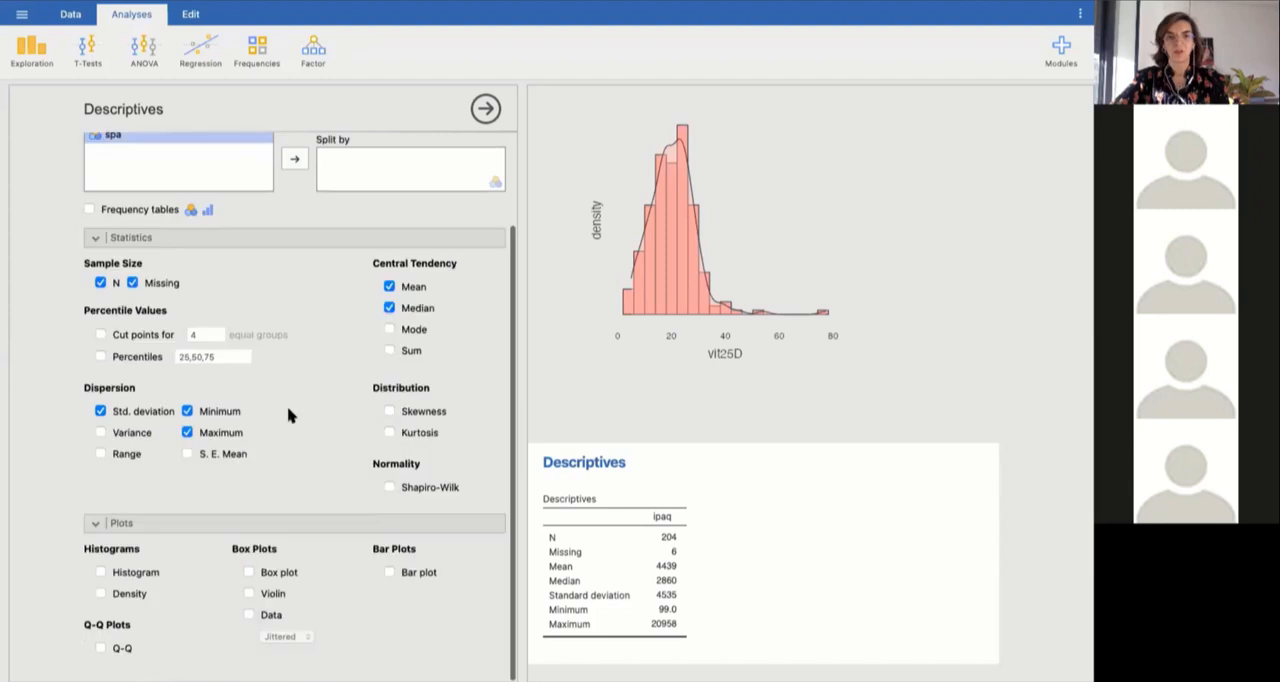
pyautogui.click(99, 594)
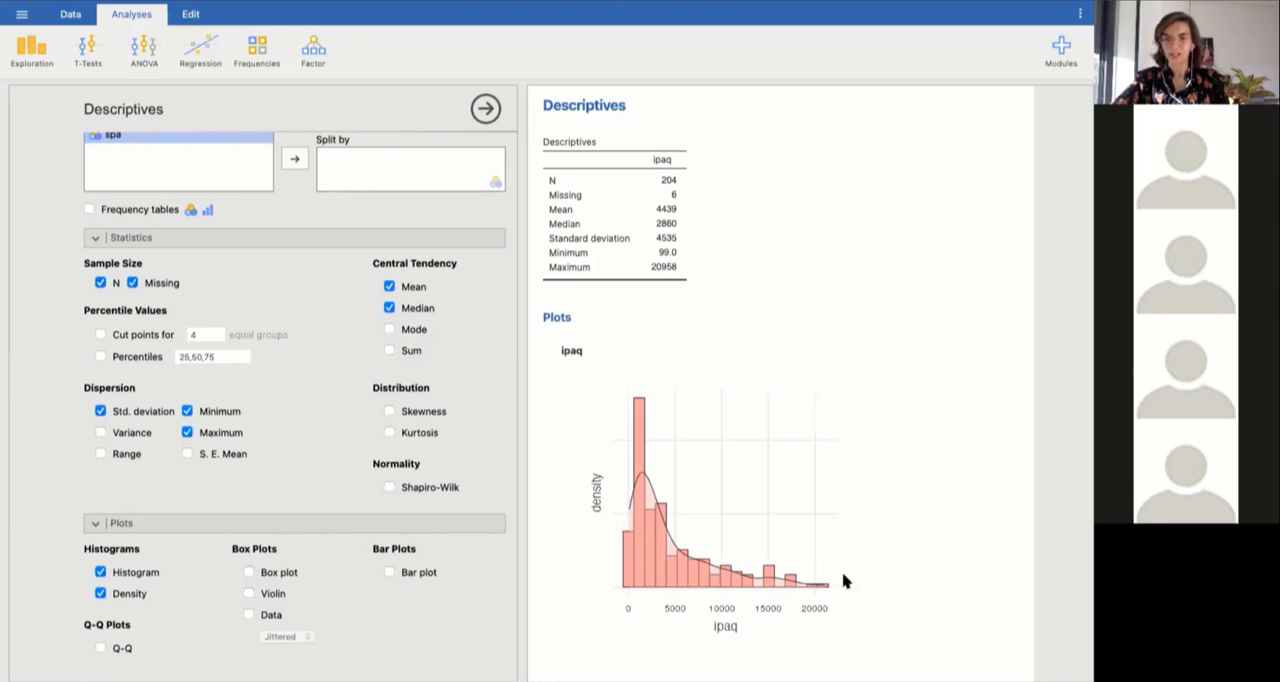
pyautogui.scroll(3, 708, 405)
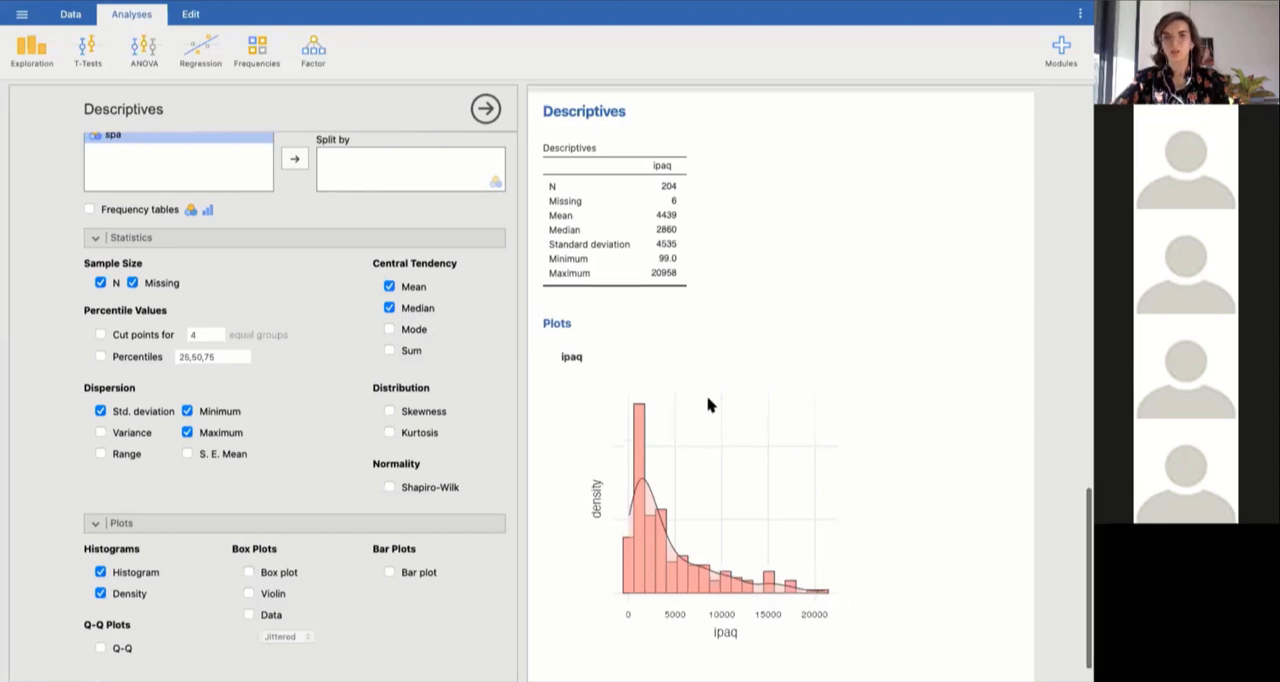
# Add percentiles 25,50,75 and cut points for 4 equal groups to the ipaq statistics.
pyautogui.scroll(1, 708, 405)
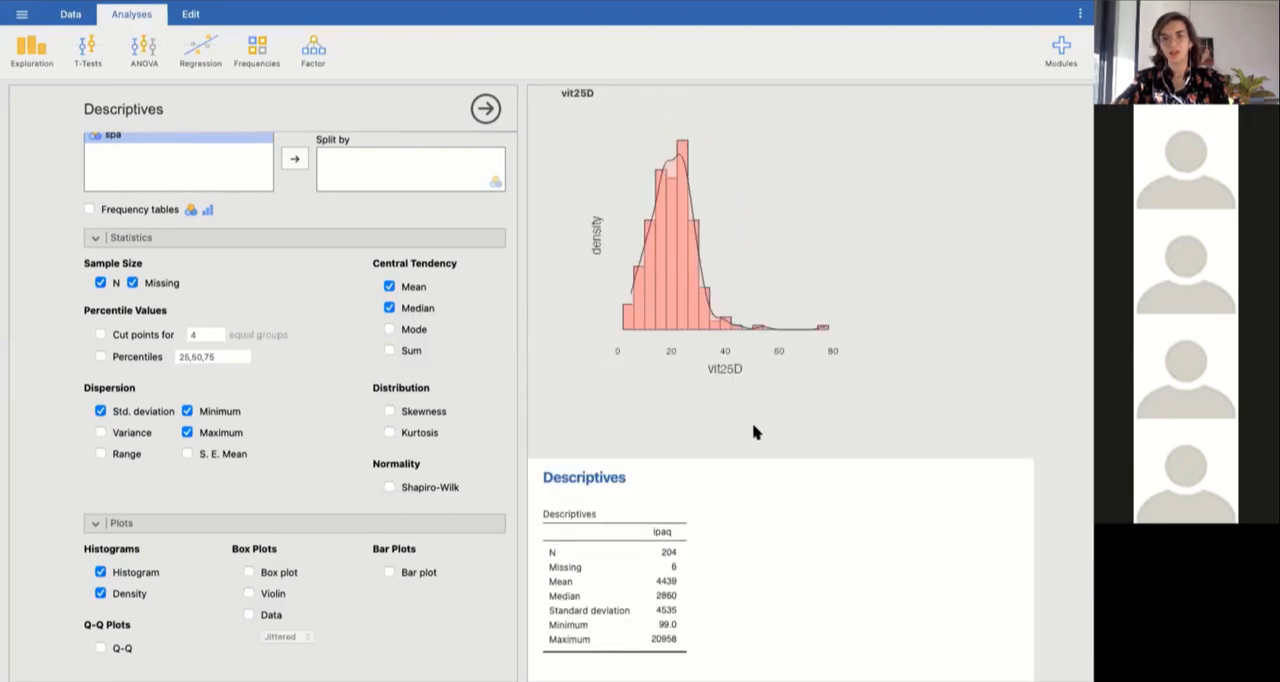
pyautogui.scroll(-2, 755, 432)
pyautogui.scroll(-2, 755, 432)
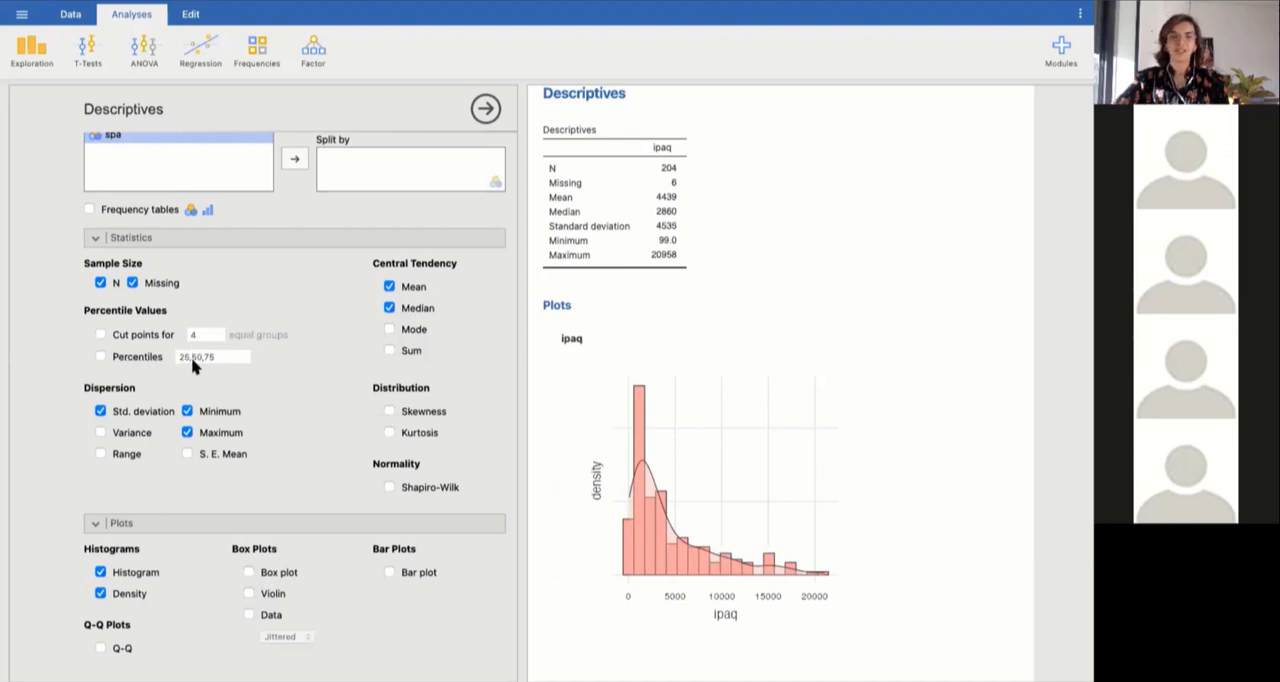
pyautogui.click(101, 358)
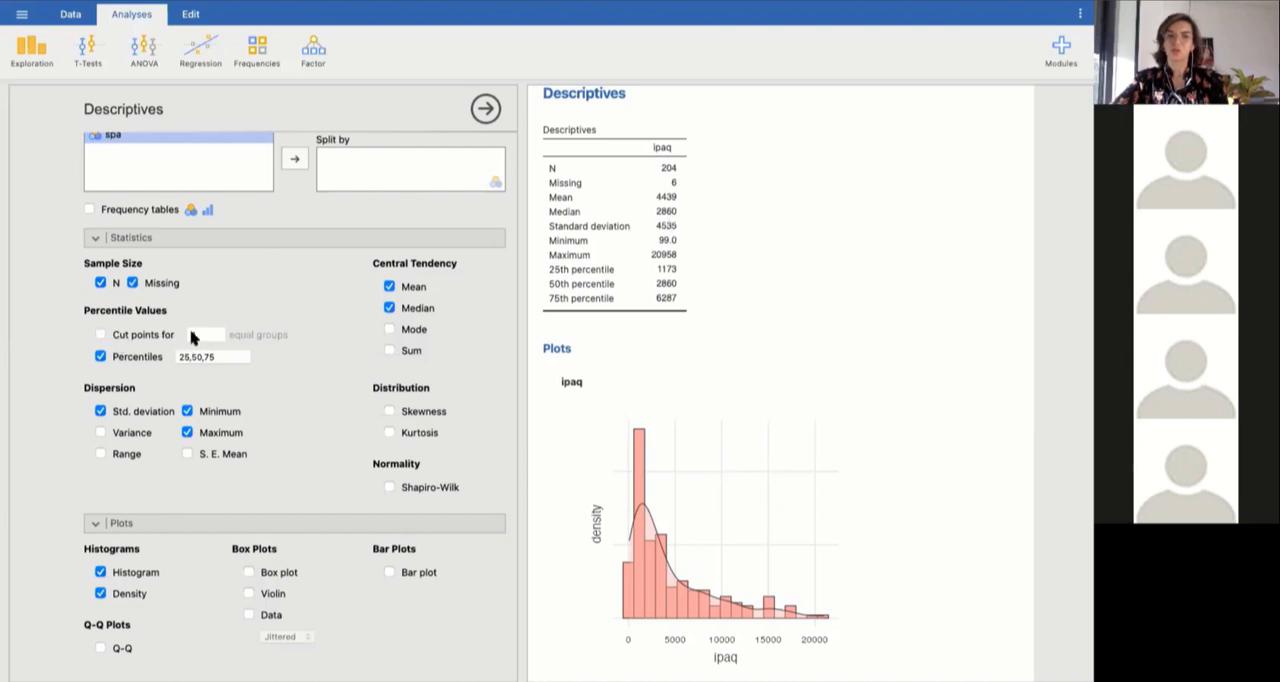
pyautogui.click(100, 335)
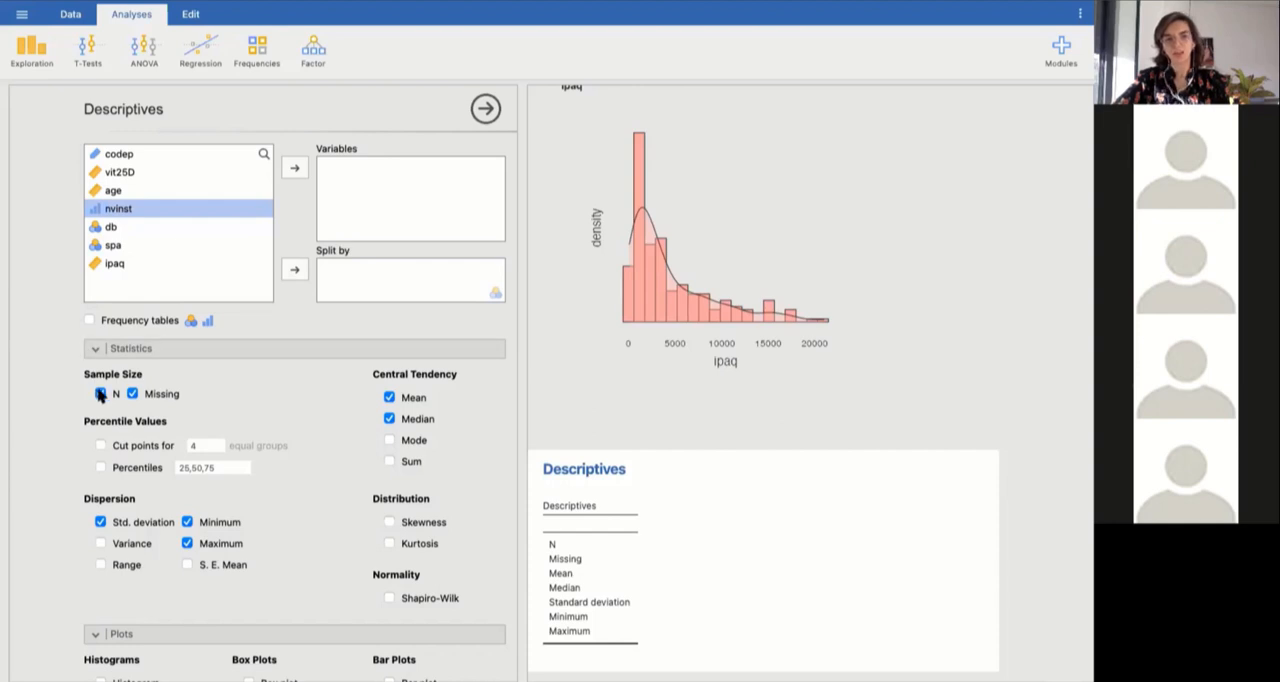
# Exclude the standard deviation, minimum, maximum, mean and median from the new Descriptives analysis.
pyautogui.click(101, 522)
pyautogui.click(188, 522)
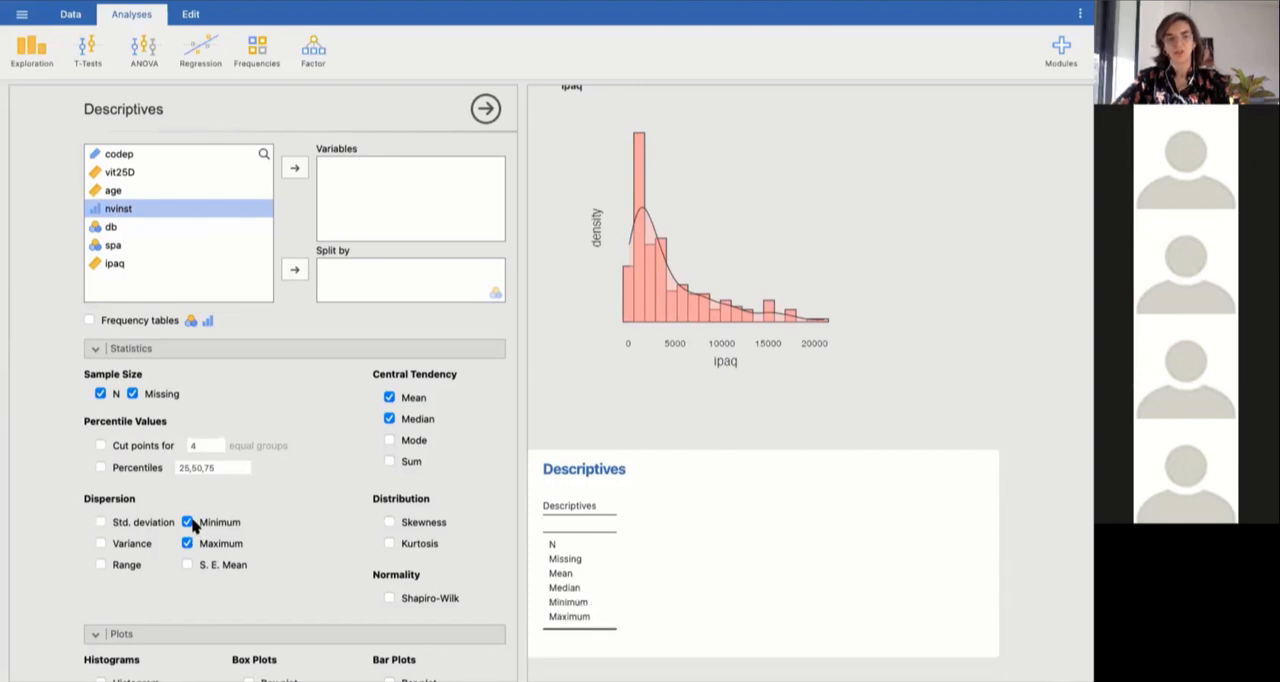
pyautogui.click(188, 543)
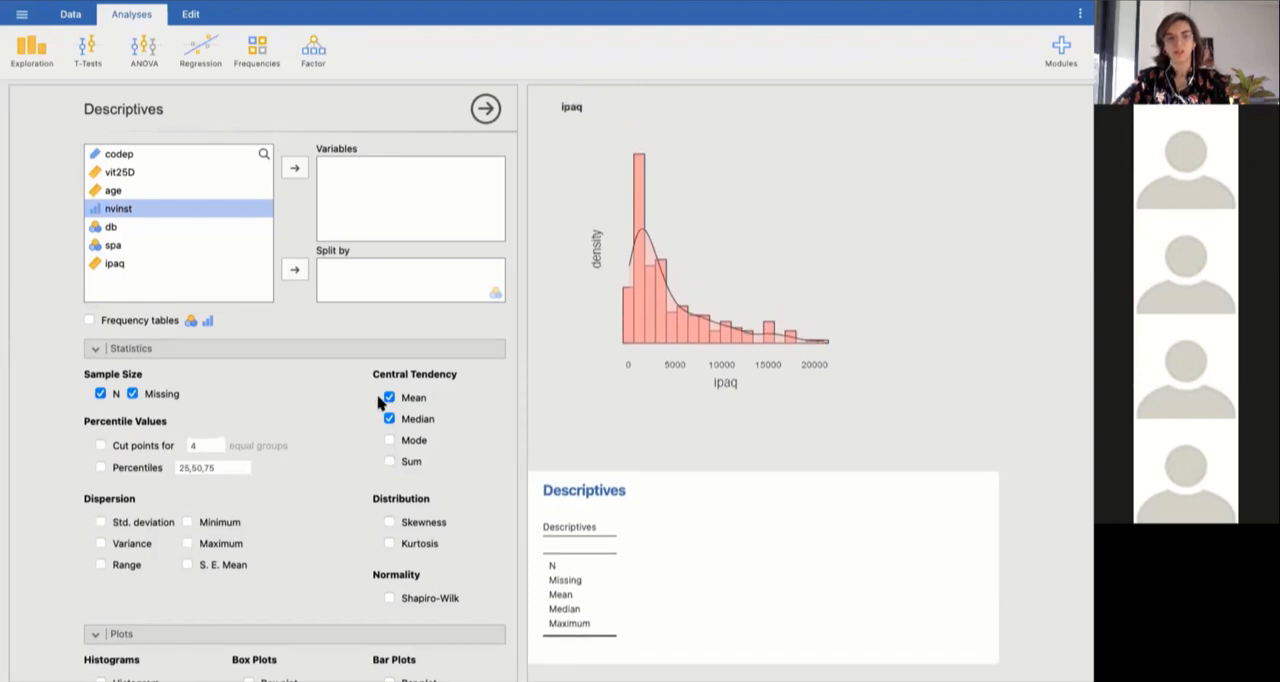
pyautogui.click(389, 398)
pyautogui.click(389, 419)
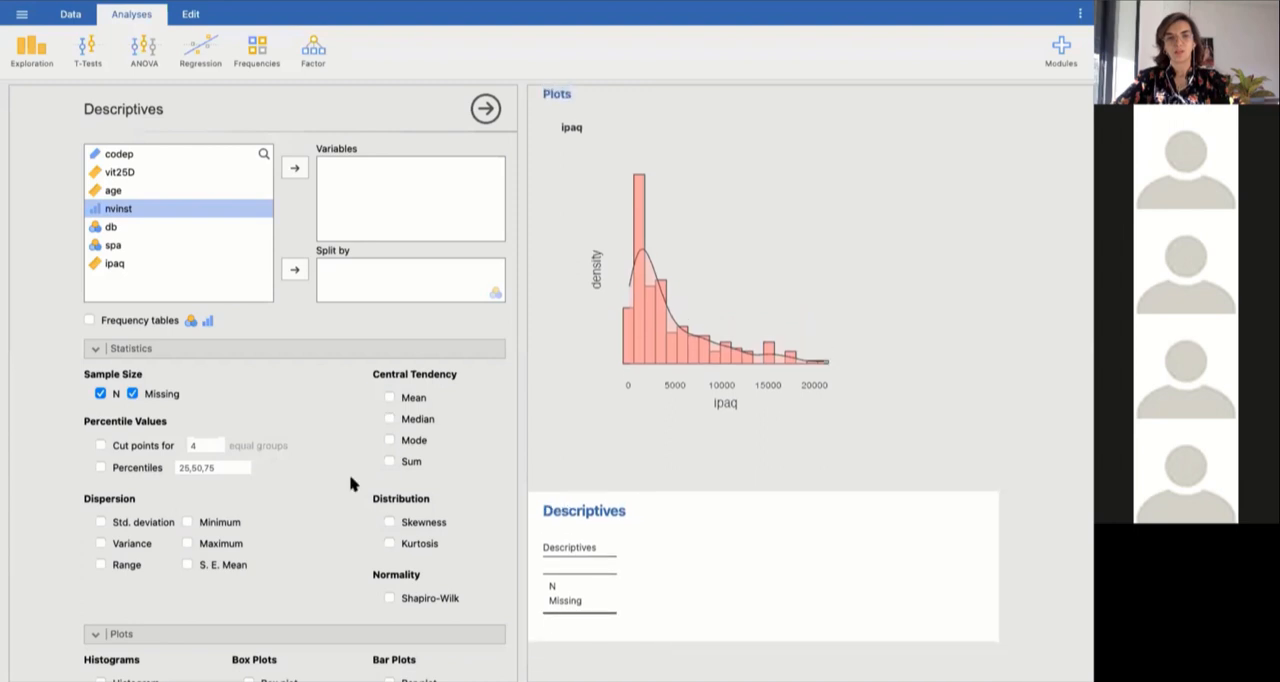
# Produce frequency tables for the categorical variables nvinst, db and spa.
pyautogui.scroll(-2, 351, 485)
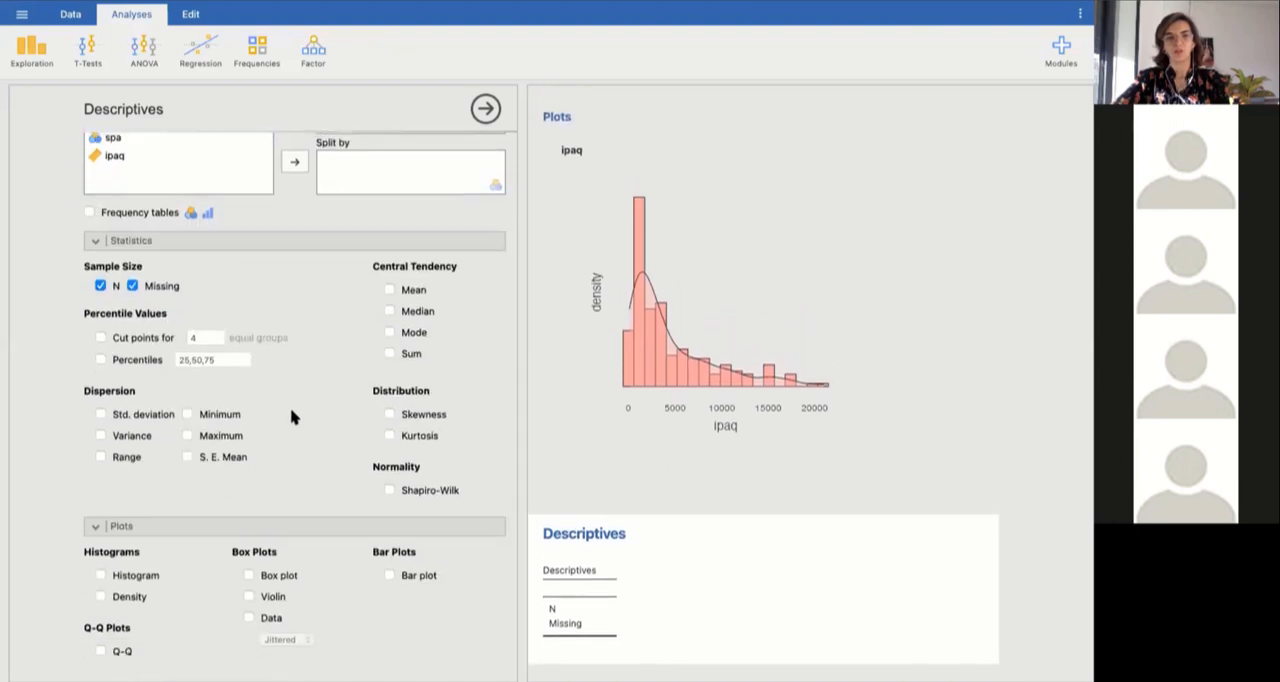
pyautogui.scroll(2, 294, 415)
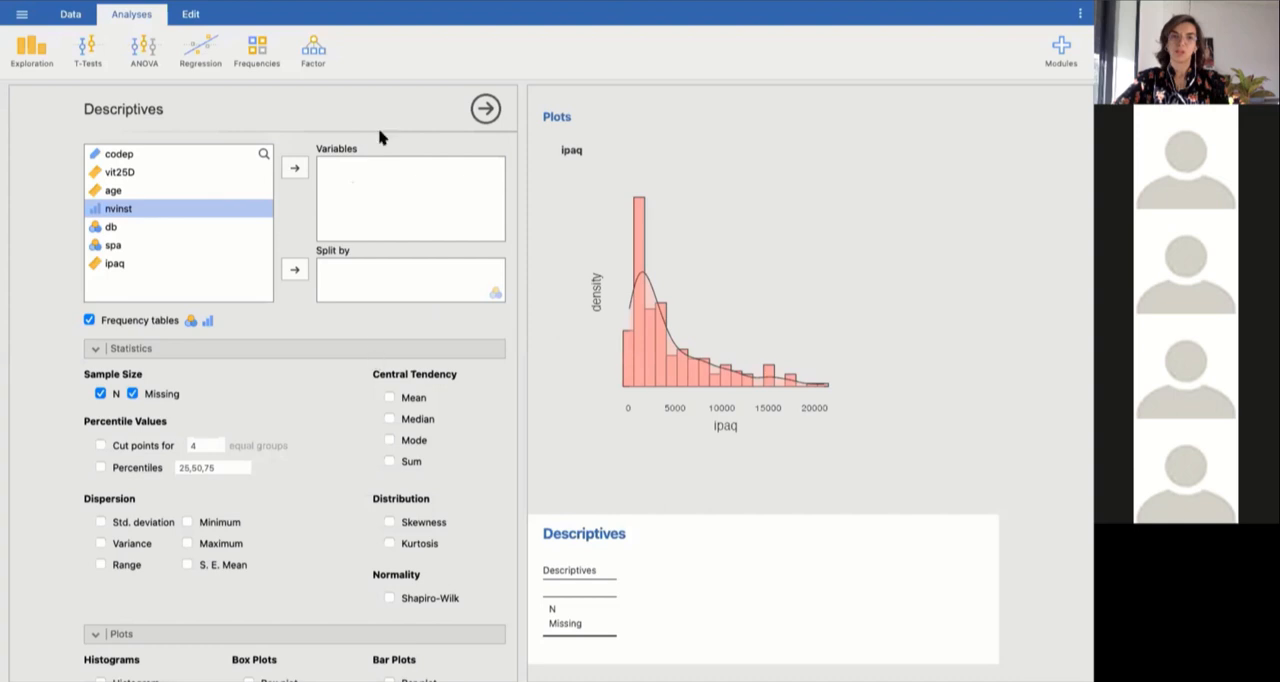
pyautogui.click(295, 169)
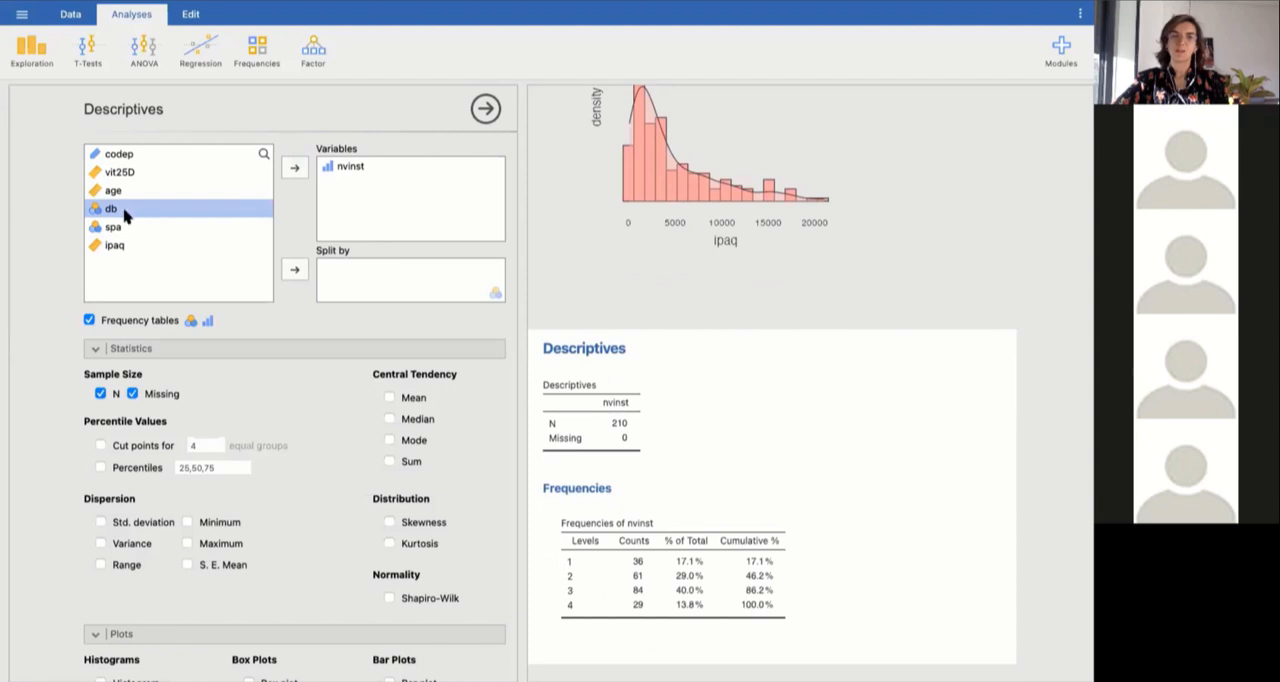
pyautogui.click(292, 172)
pyautogui.click(177, 209)
pyautogui.click(292, 170)
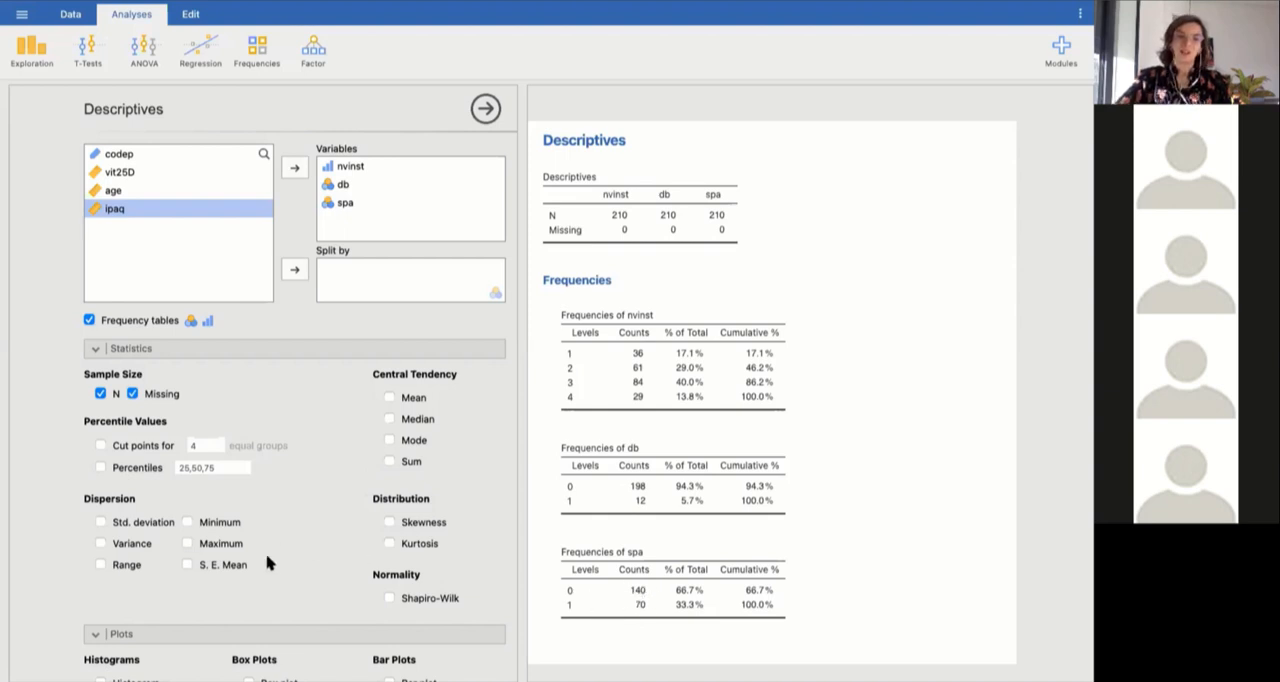
# Add bar plots for nvinst, db and spa, and review them in the results.
pyautogui.scroll(-2, 306, 551)
pyautogui.click(389, 572)
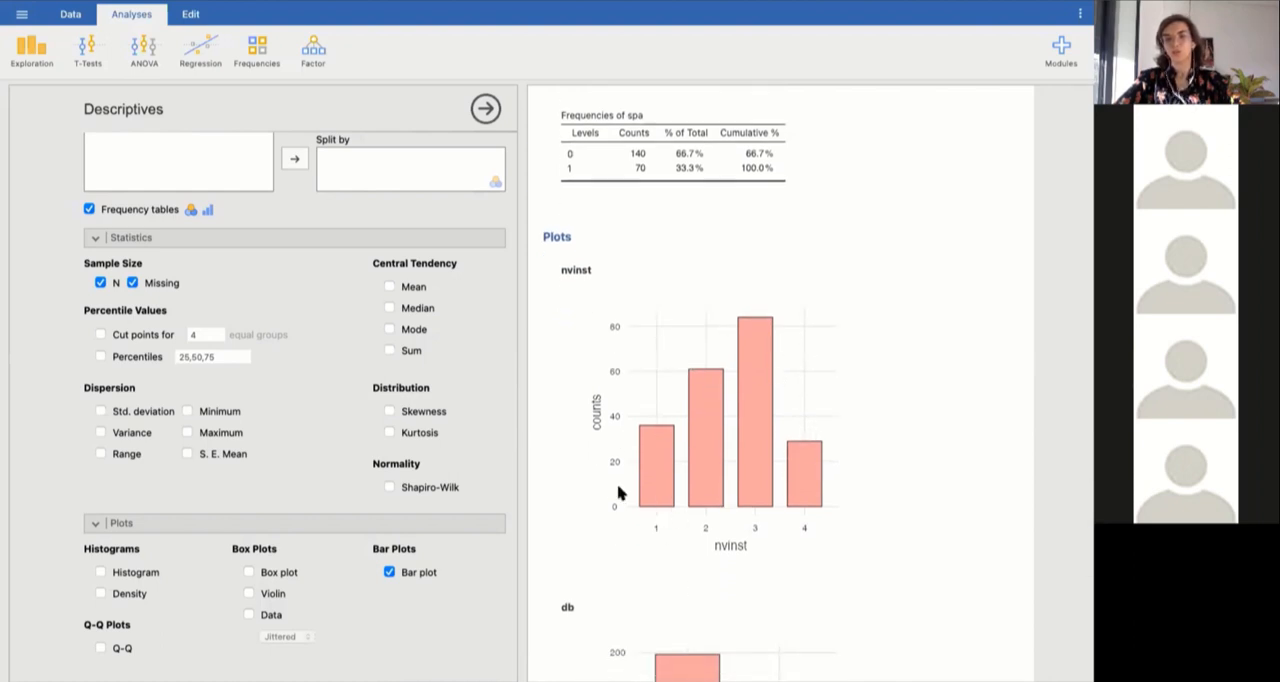
pyautogui.scroll(-2, 699, 610)
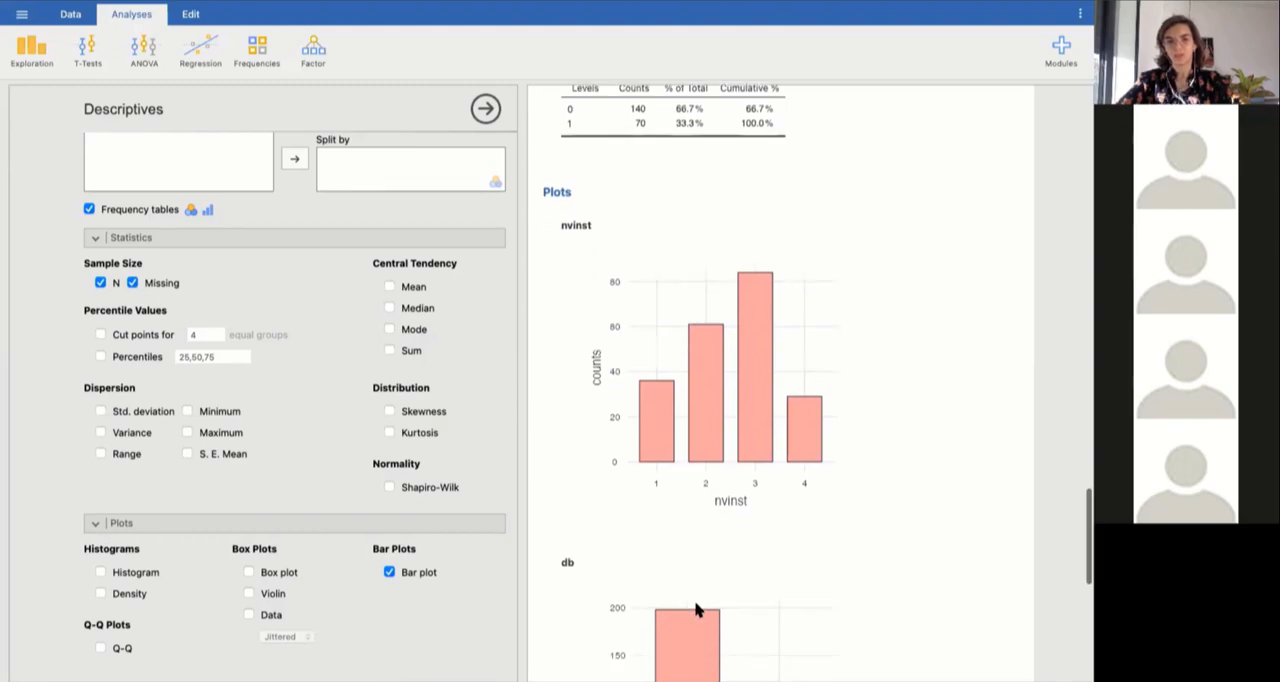
pyautogui.scroll(-1, 699, 610)
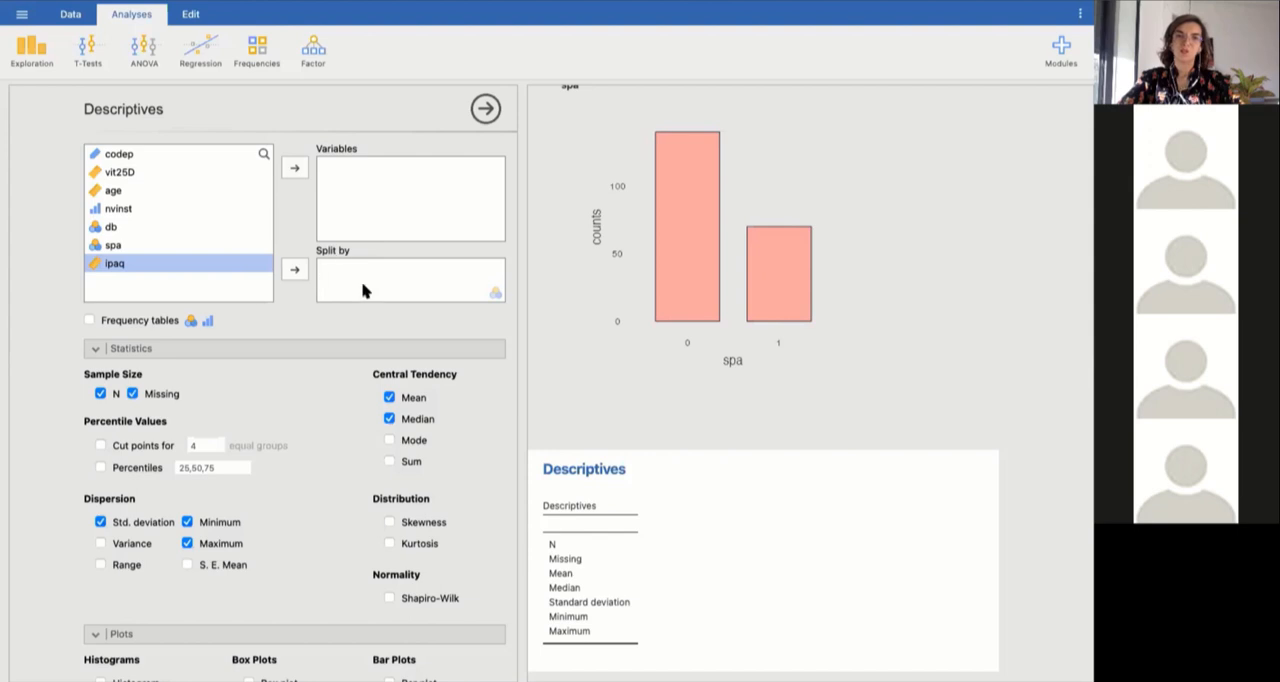
# Analyse age in the new Descriptives analysis, split by spa.
pyautogui.click(112, 191)
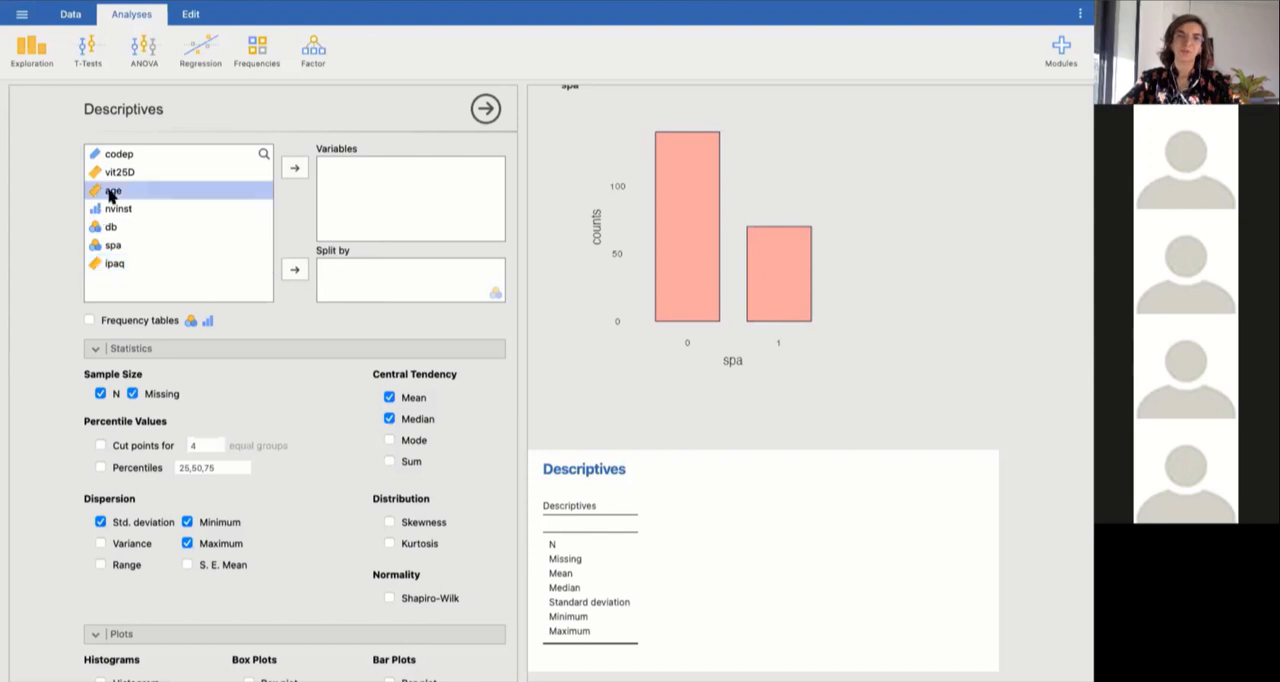
pyautogui.click(295, 168)
pyautogui.click(115, 230)
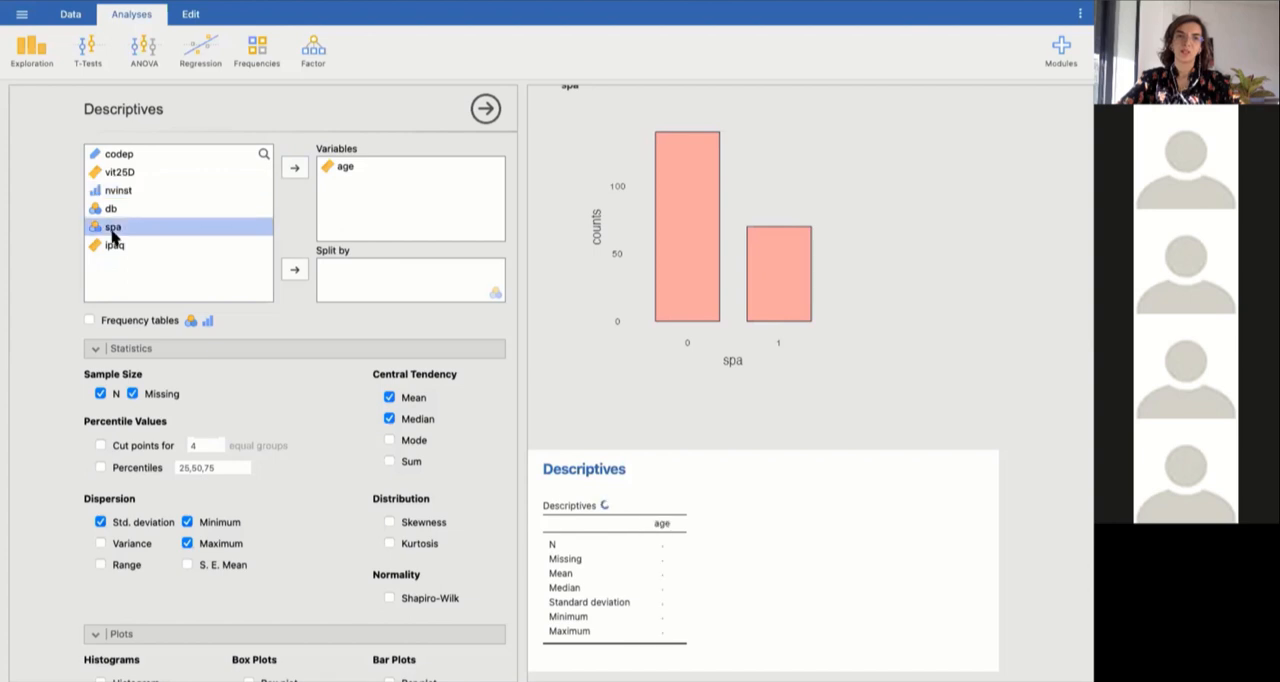
pyautogui.click(293, 271)
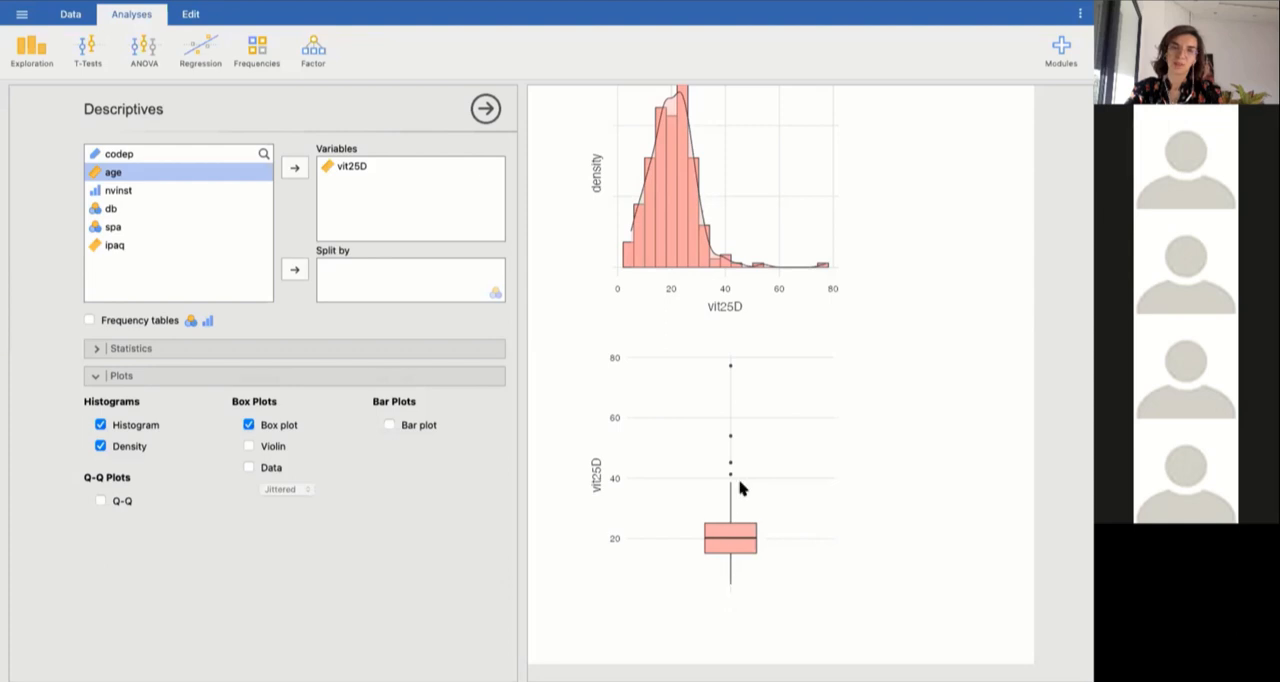
# Overlay a violin and jittered data points on the vit25D box plot.
pyautogui.click(250, 447)
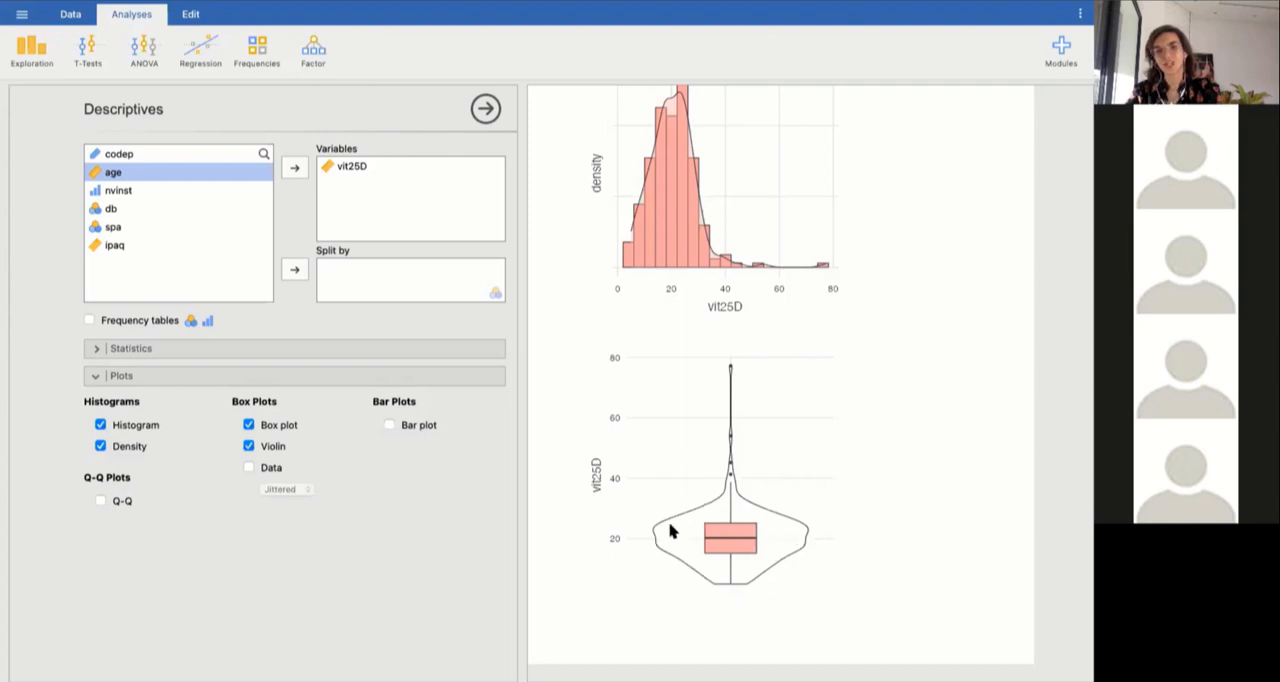
pyautogui.click(249, 468)
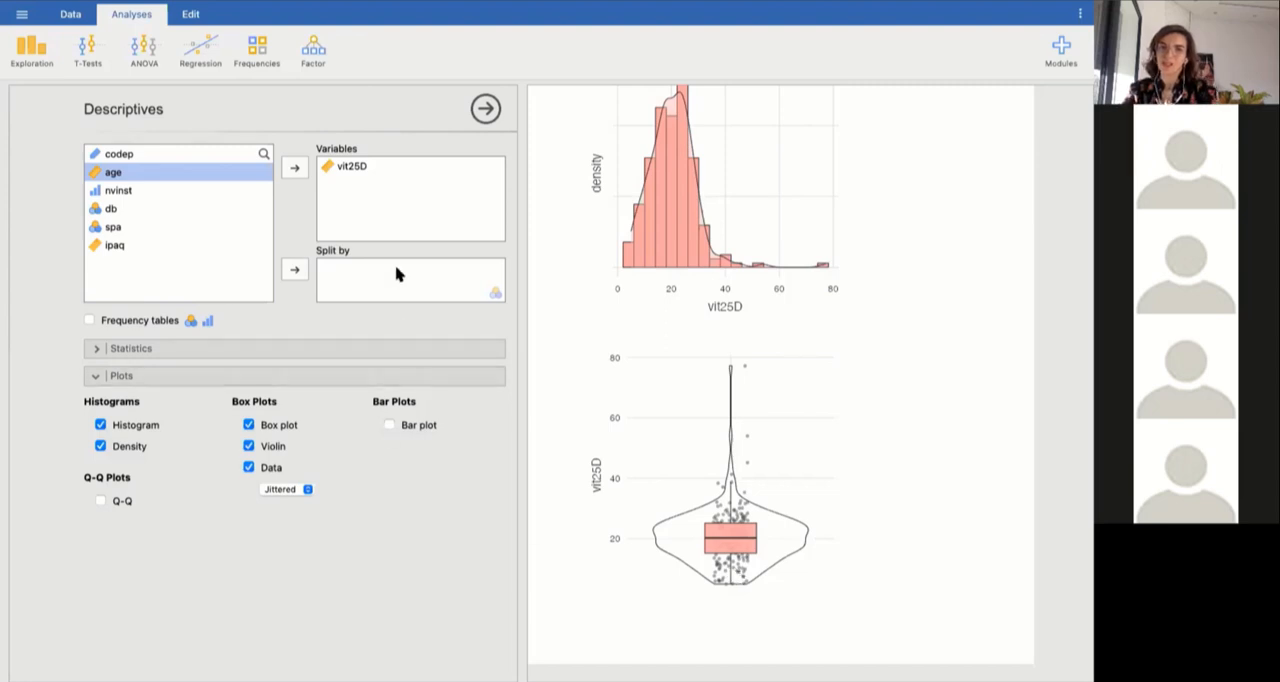
# Replace vit25D with age as the analysed variable, and examine its histogram and box plot.
pyautogui.click(351, 172)
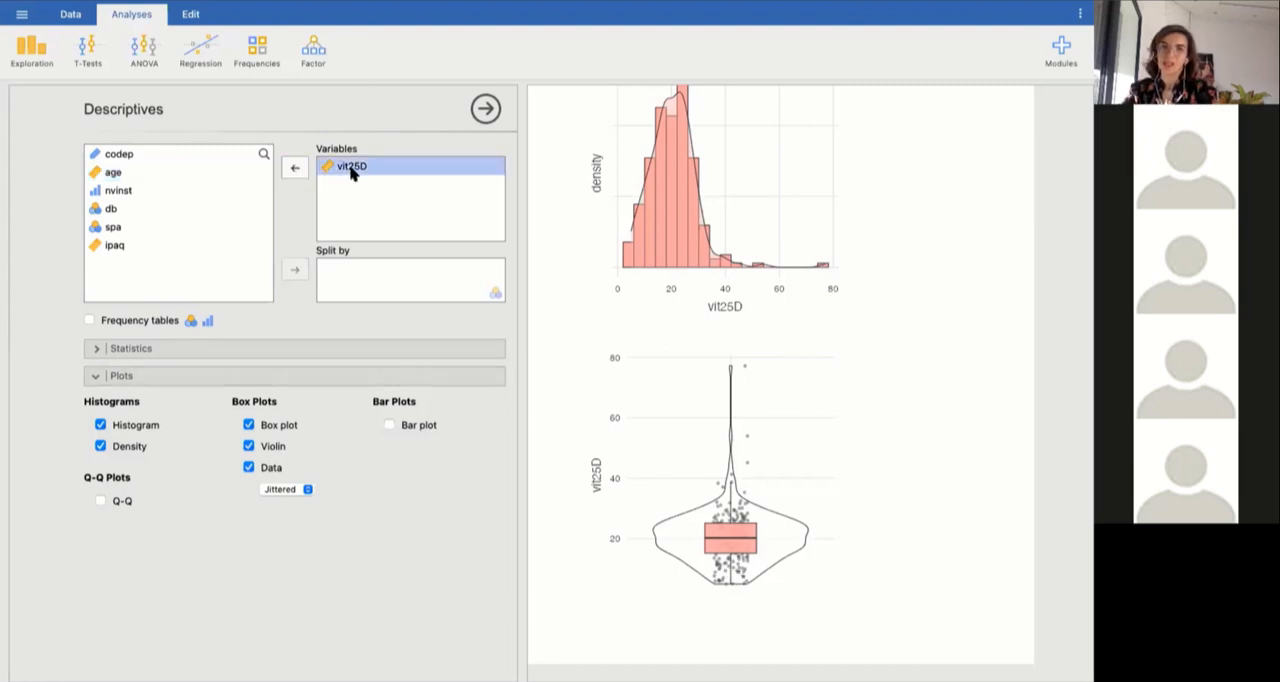
pyautogui.click(295, 168)
pyautogui.doubleClick(118, 190)
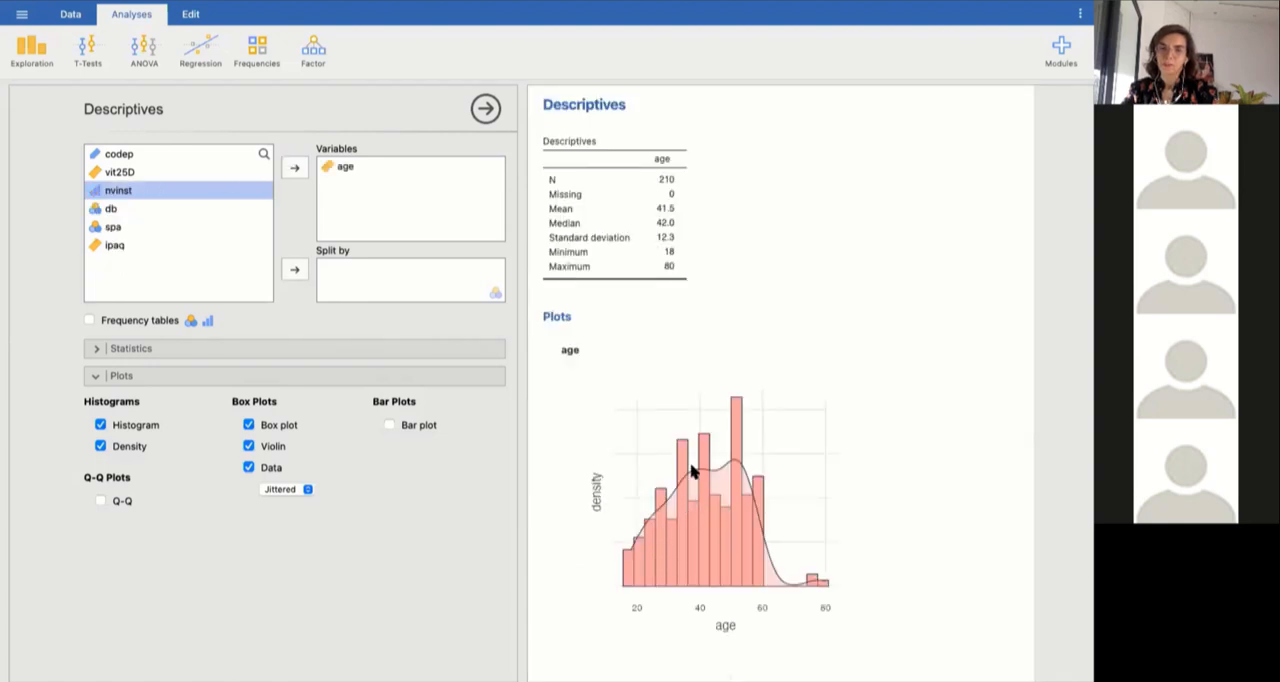
pyautogui.scroll(-2, 715, 545)
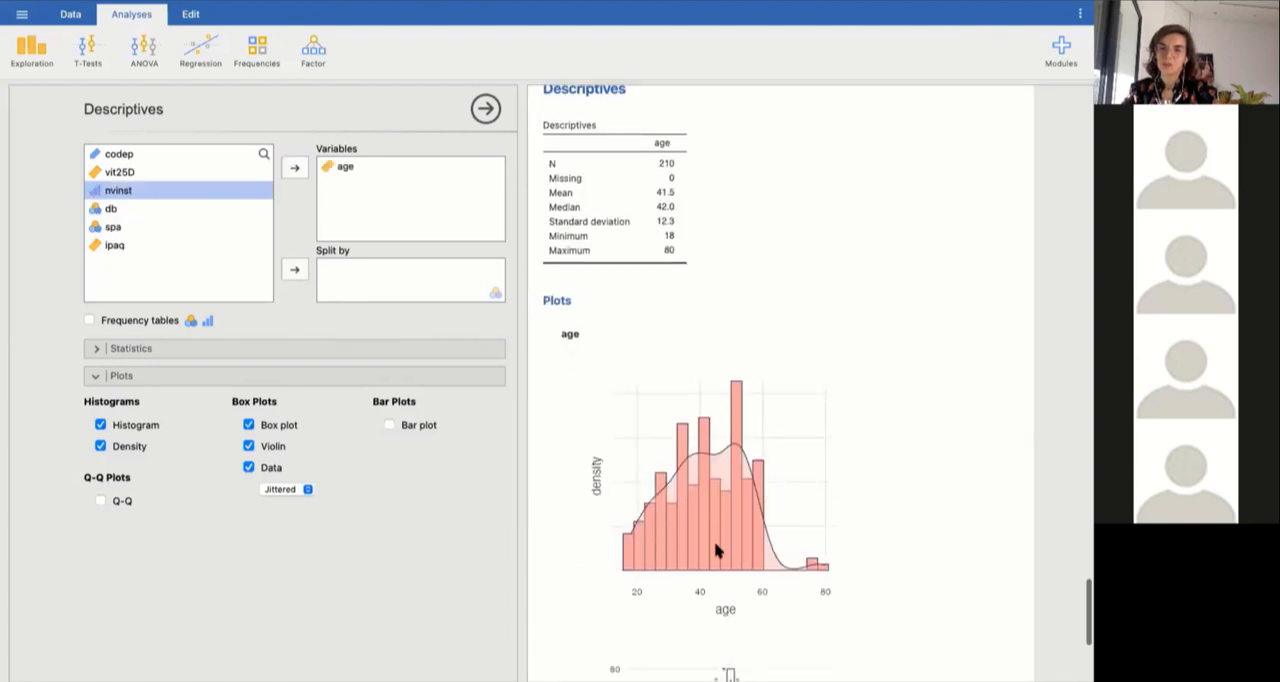
pyautogui.scroll(-4, 715, 548)
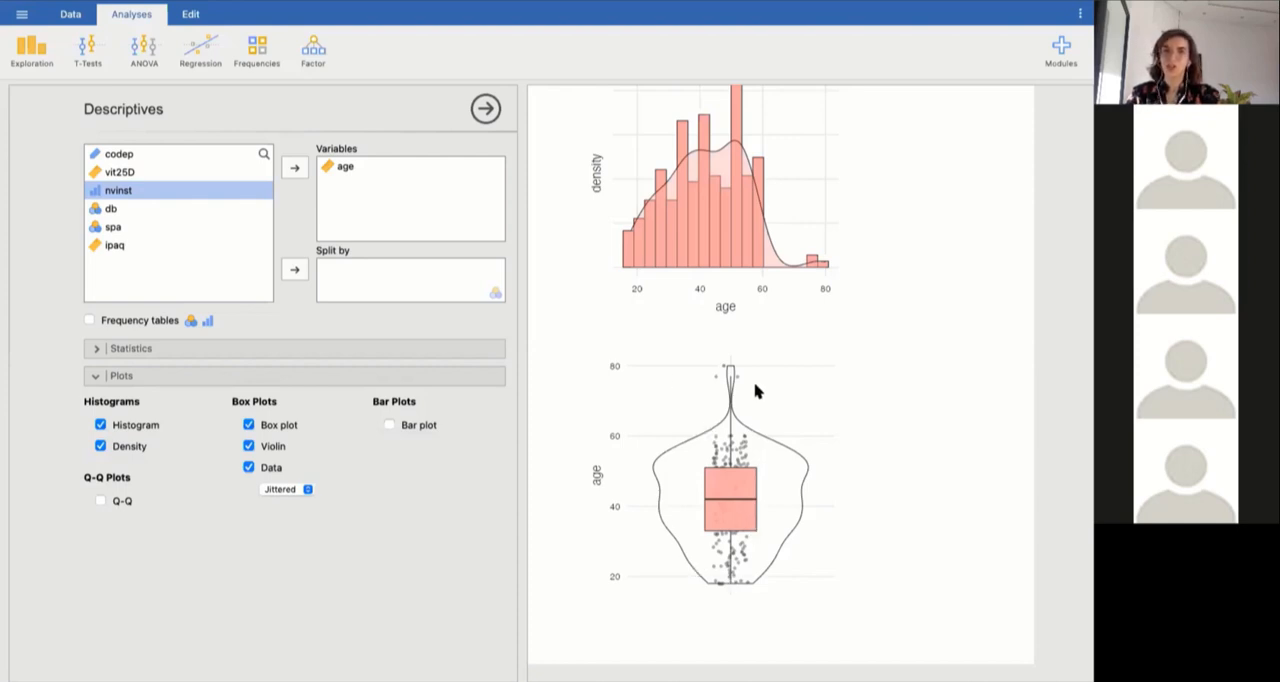
pyautogui.scroll(3, 755, 391)
pyautogui.scroll(-2, 755, 391)
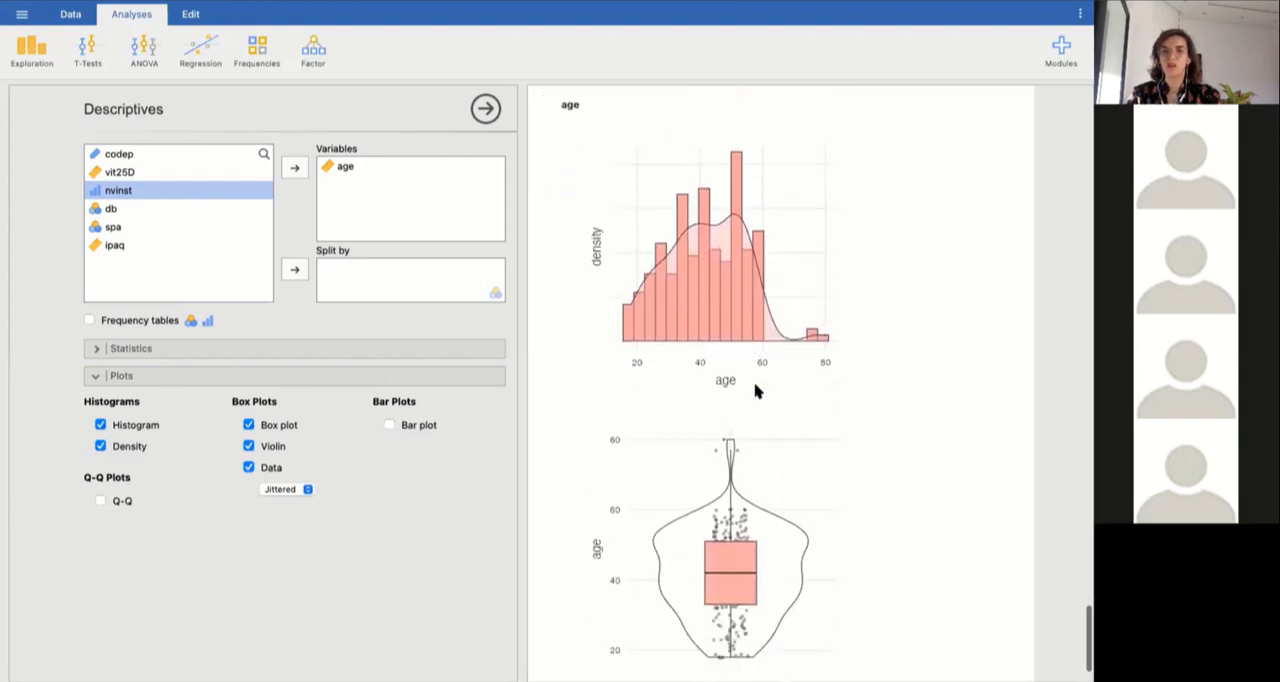
pyautogui.scroll(-1, 755, 391)
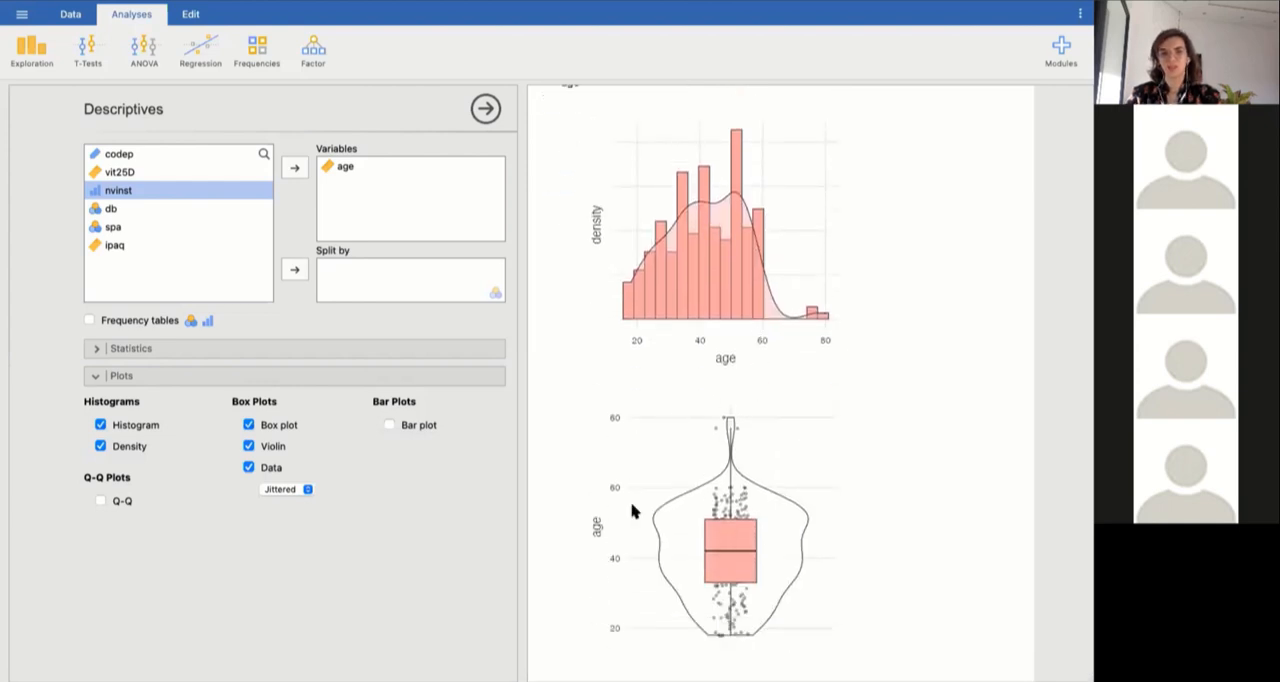
# Replace age with ipaq and vit25D as the analysed variables, and split them by spa.
pyautogui.moveTo(120, 246); pyautogui.dragTo(345, 230)
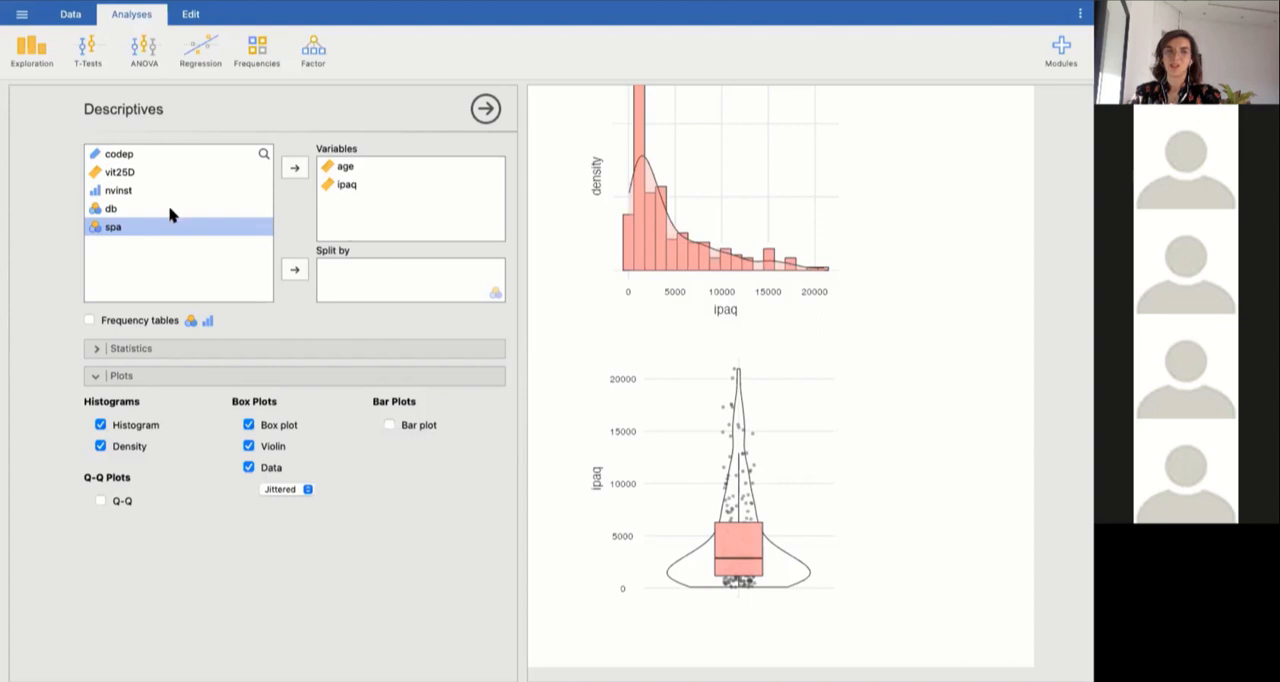
pyautogui.click(332, 166)
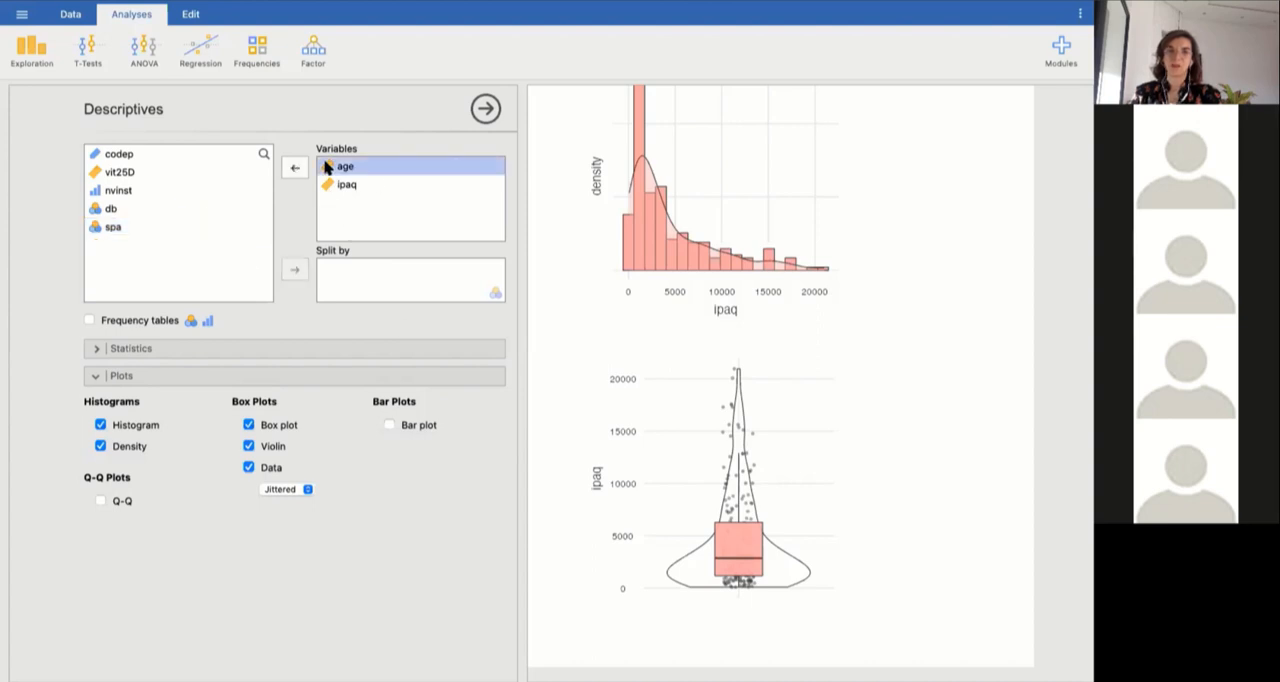
pyautogui.click(295, 168)
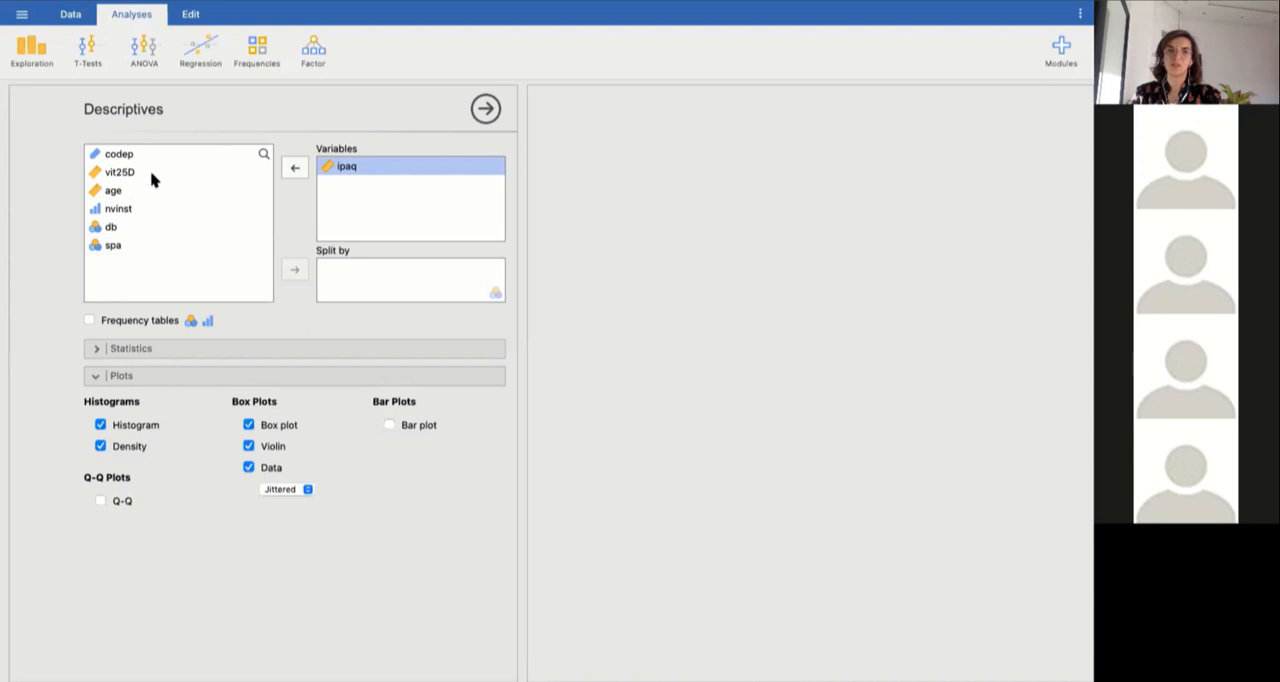
pyautogui.click(128, 172)
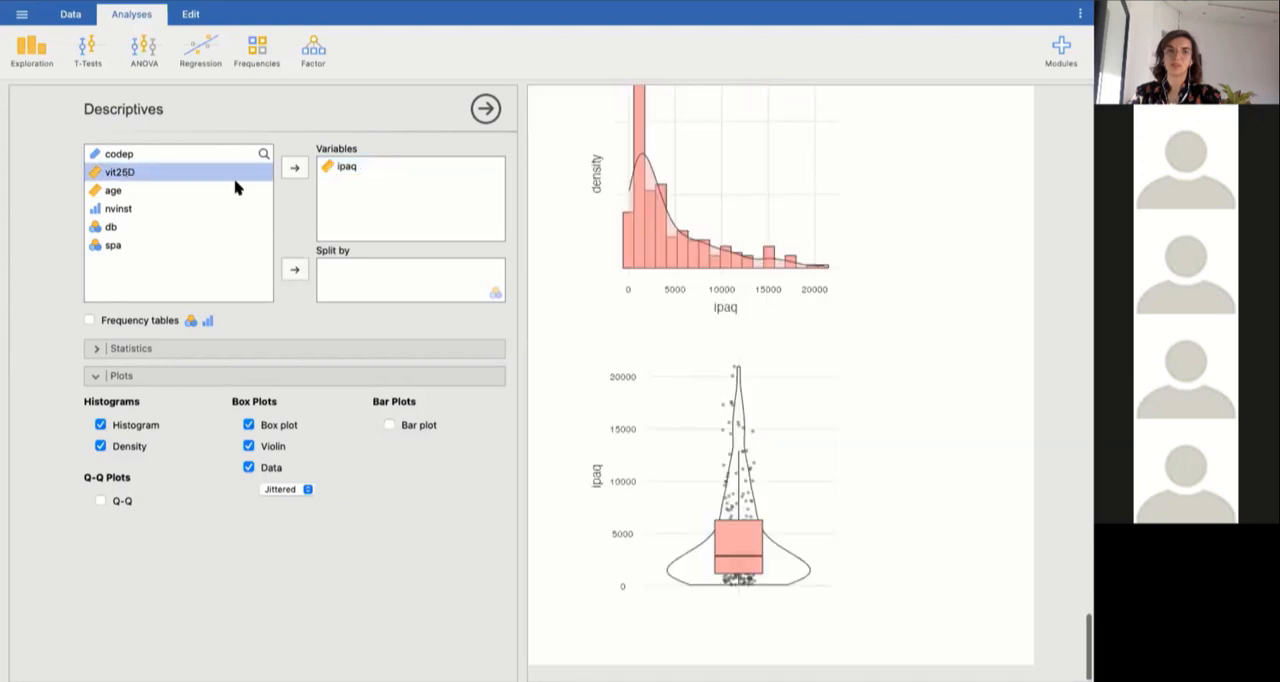
pyautogui.click(295, 168)
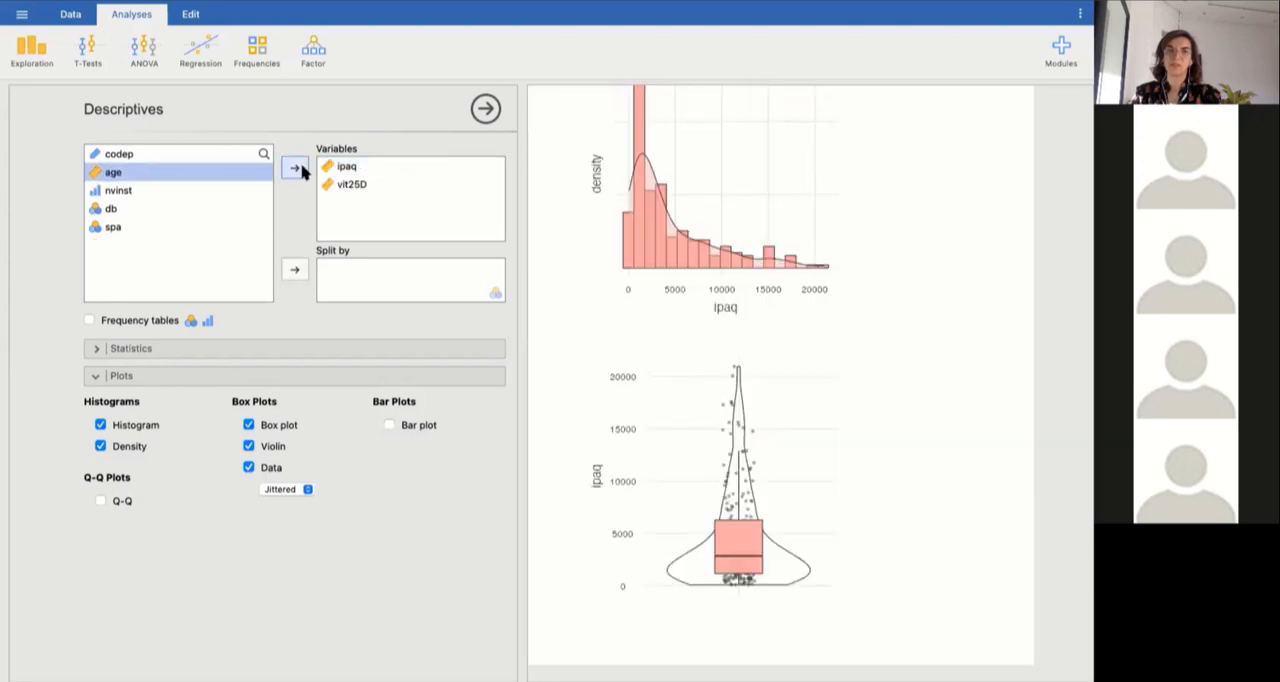
pyautogui.click(113, 228)
pyautogui.click(295, 271)
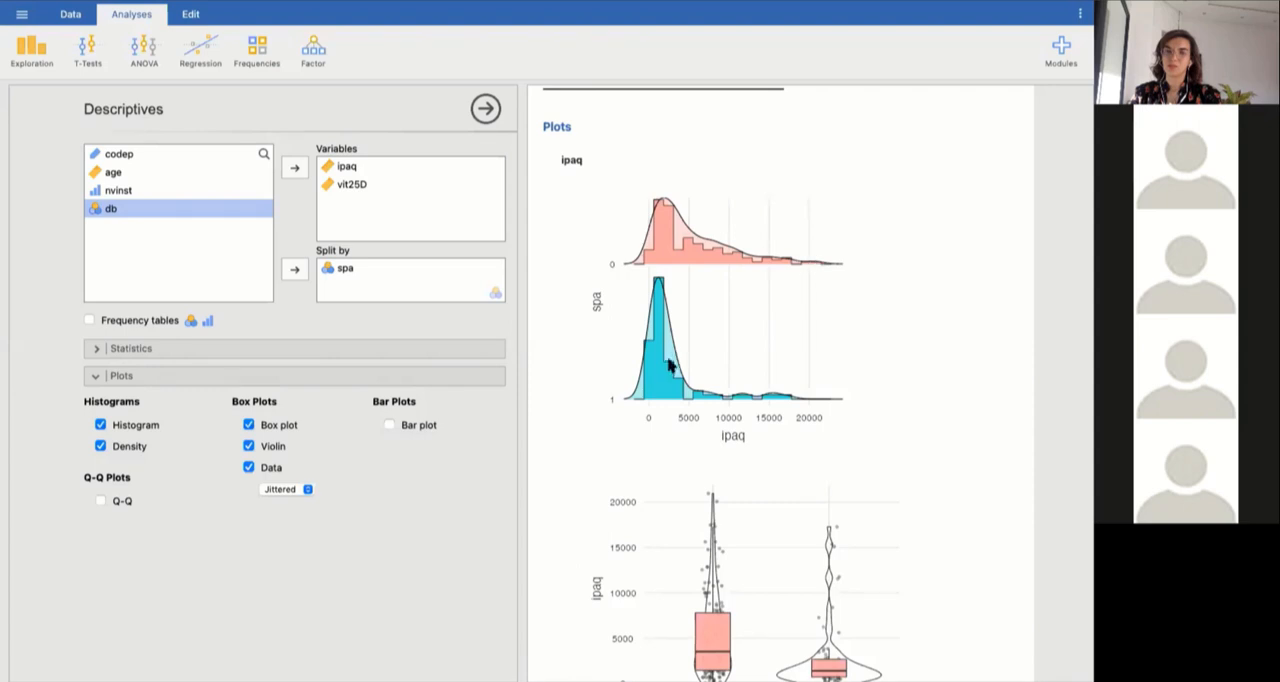
# Compare the ipaq plots between the spa groups, and remove the violin and data points from the box plots.
pyautogui.scroll(3, 662, 231)
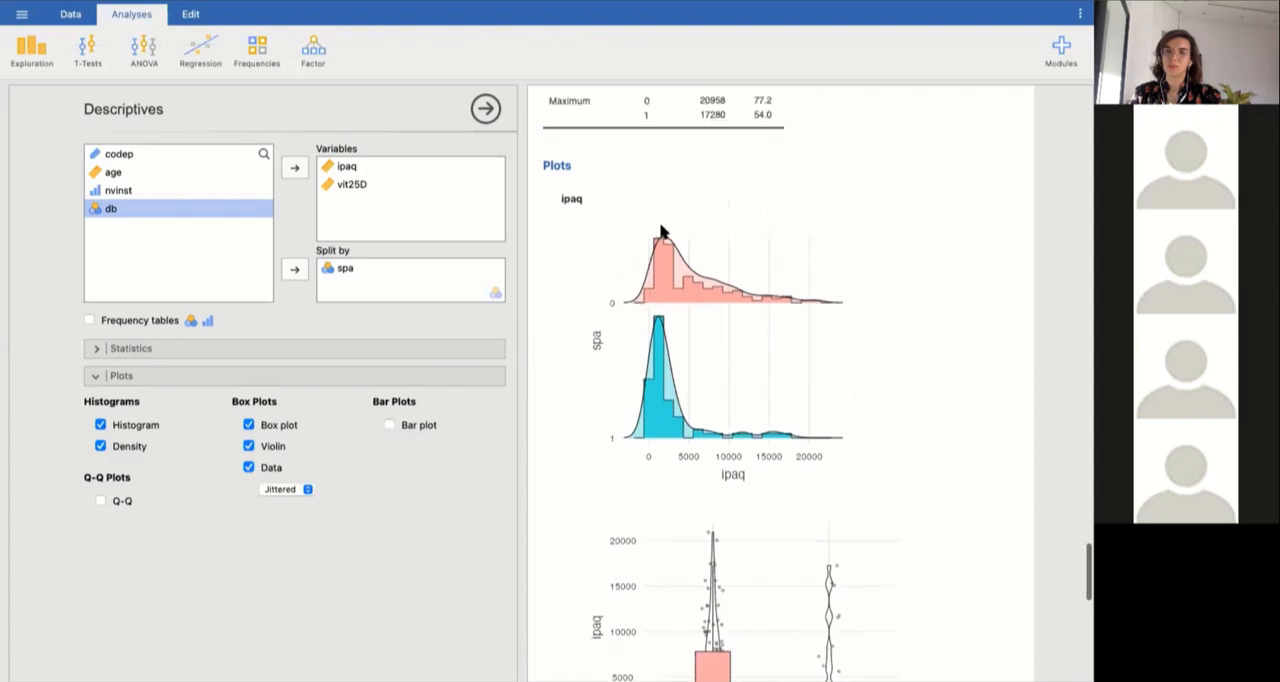
pyautogui.scroll(-2, 662, 229)
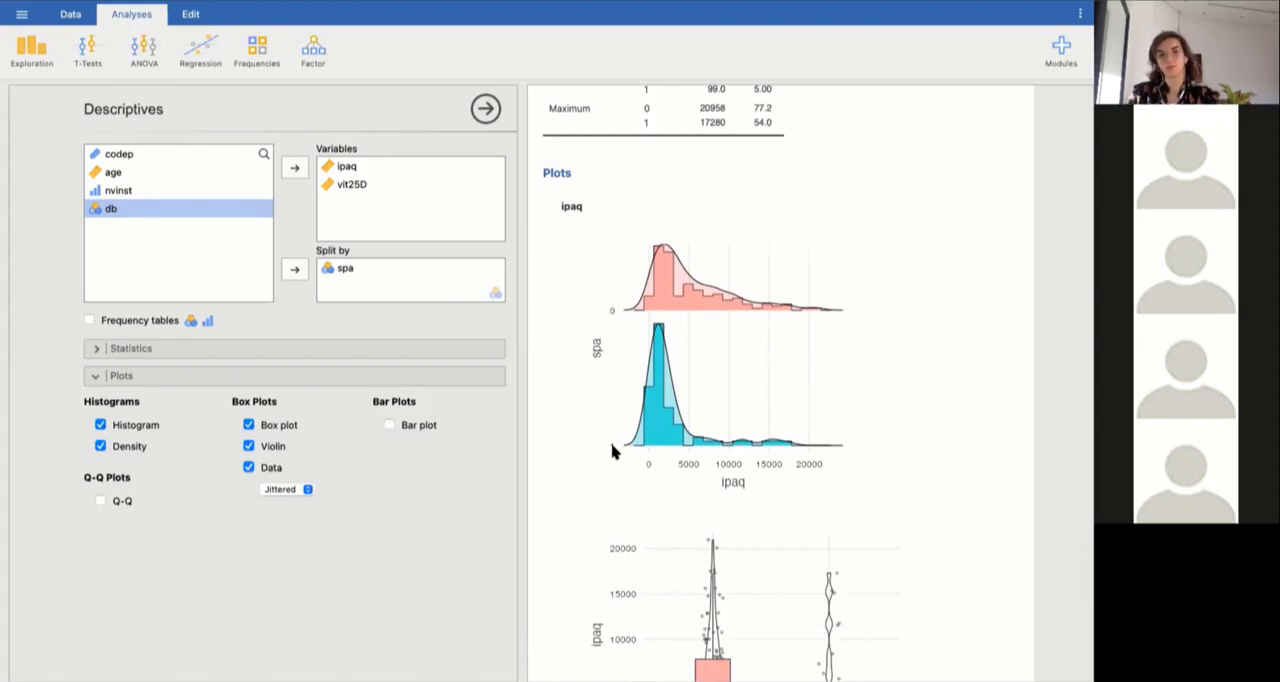
pyautogui.scroll(-4, 694, 491)
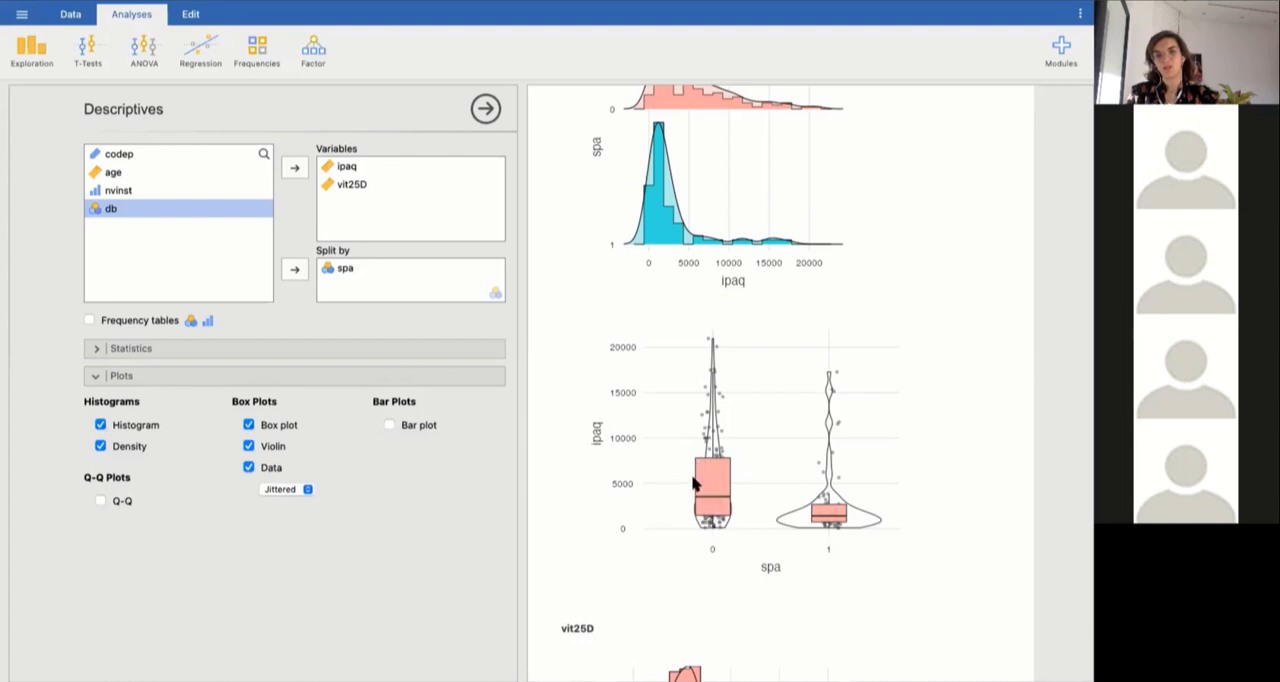
pyautogui.click(248, 468)
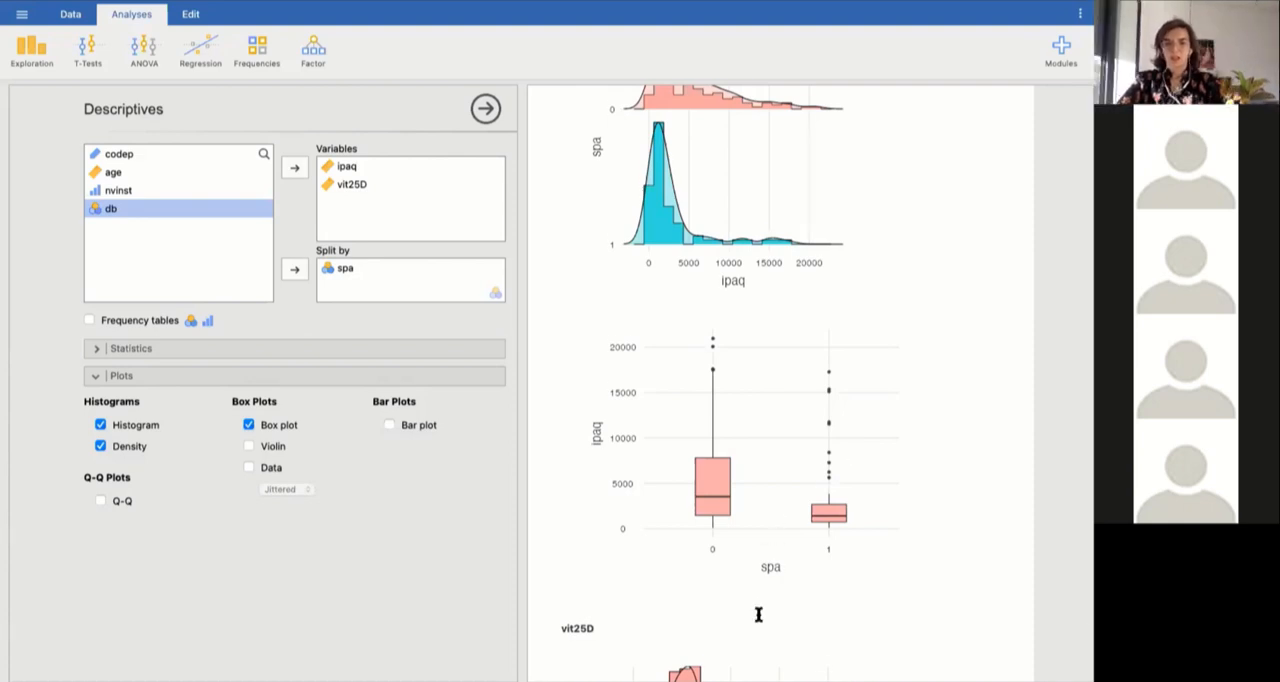
# Compare the vit25D histograms and box plots between the spa groups.
pyautogui.scroll(-3, 758, 617)
pyautogui.scroll(-2, 758, 620)
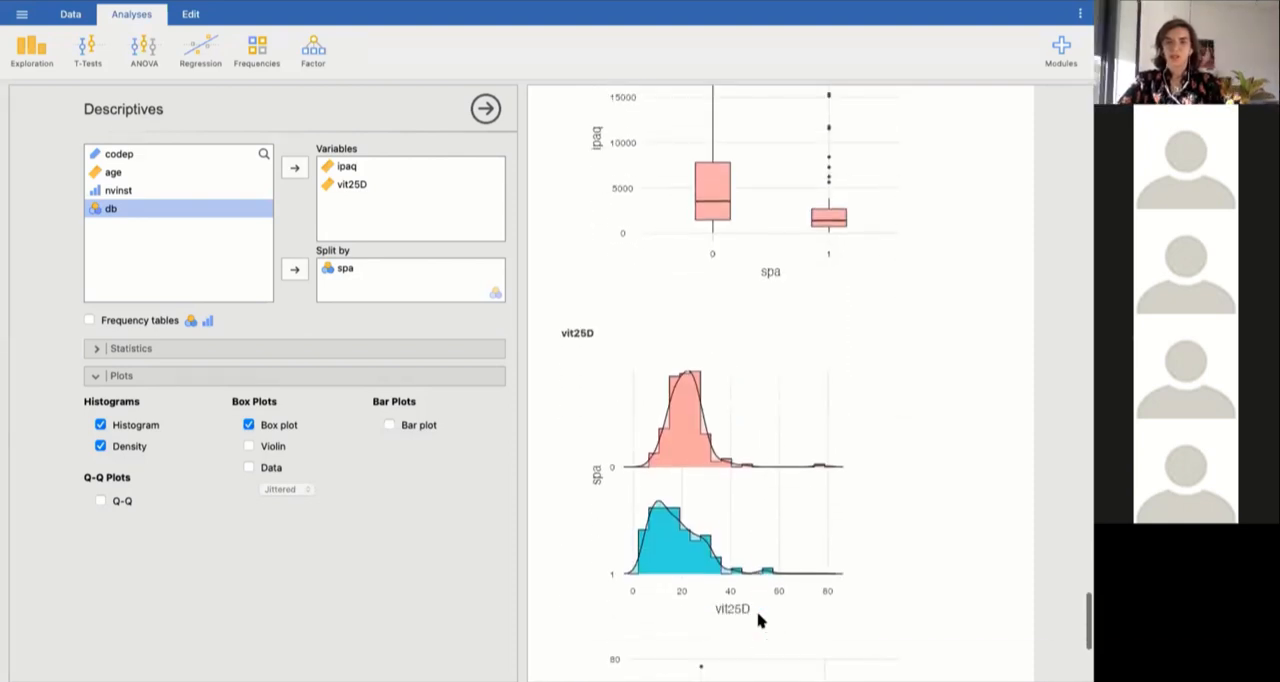
pyautogui.scroll(1, 758, 620)
pyautogui.scroll(2, 760, 620)
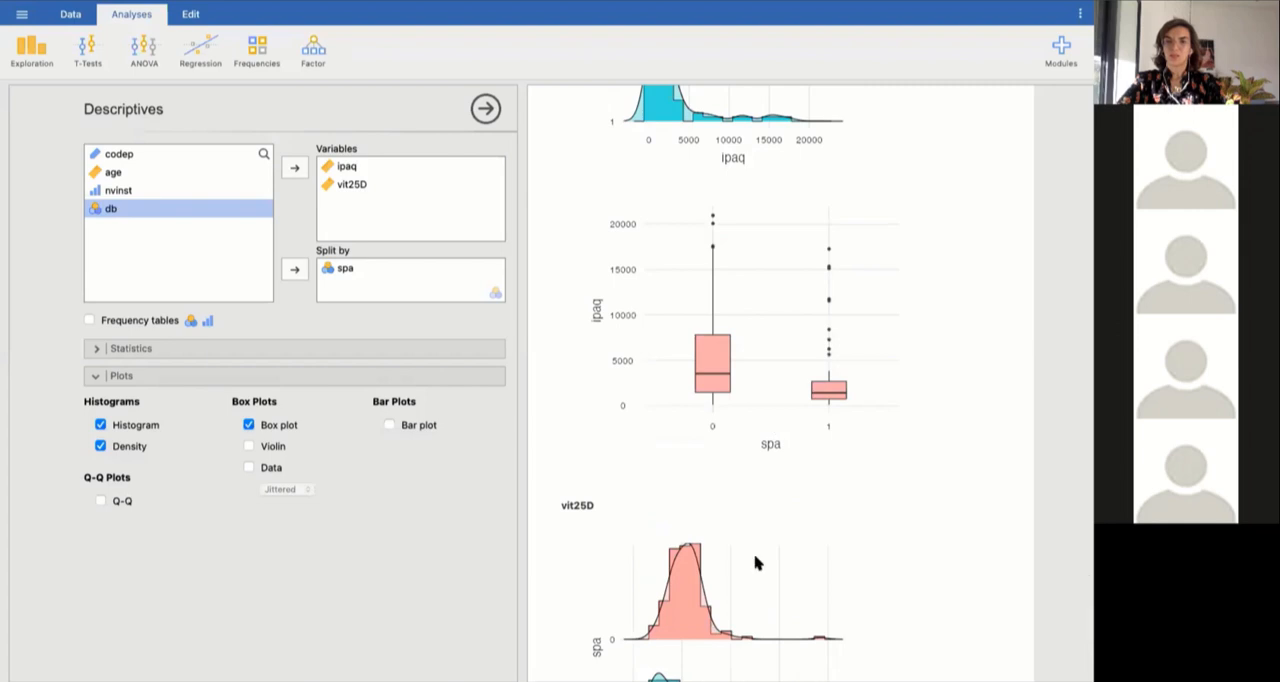
pyautogui.scroll(-3, 757, 563)
pyautogui.scroll(-1, 757, 563)
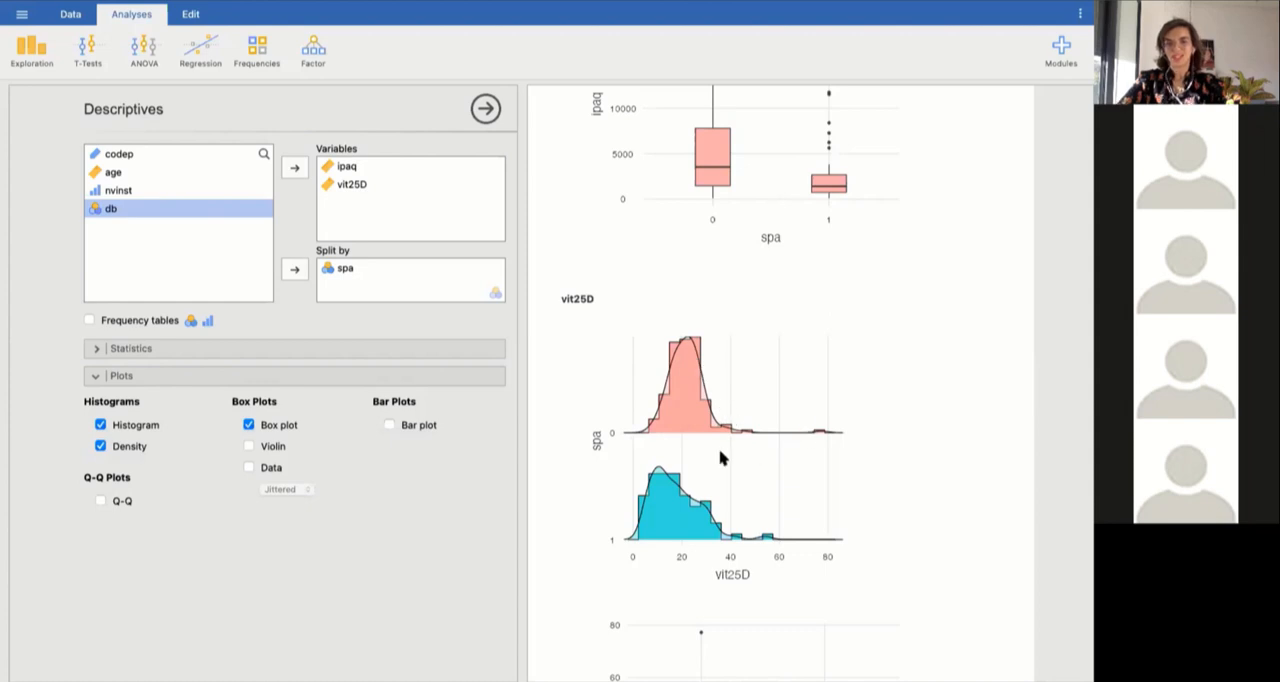
pyautogui.scroll(-3, 731, 471)
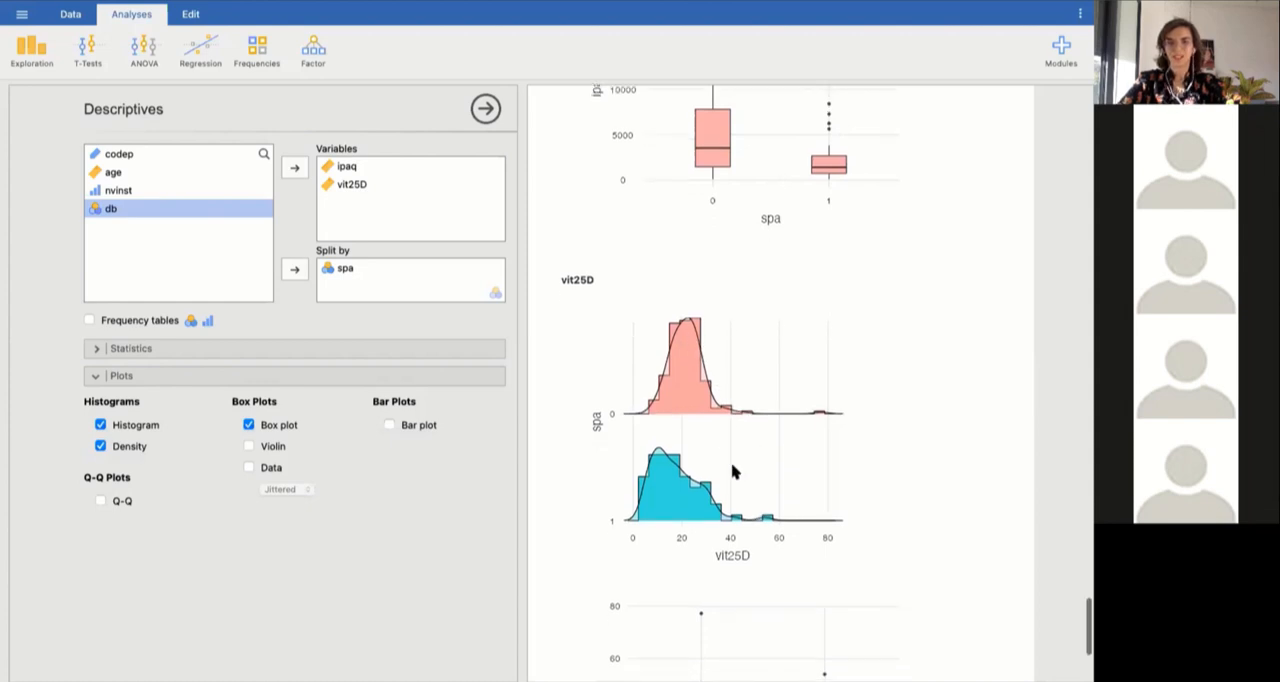
pyautogui.scroll(-3, 731, 471)
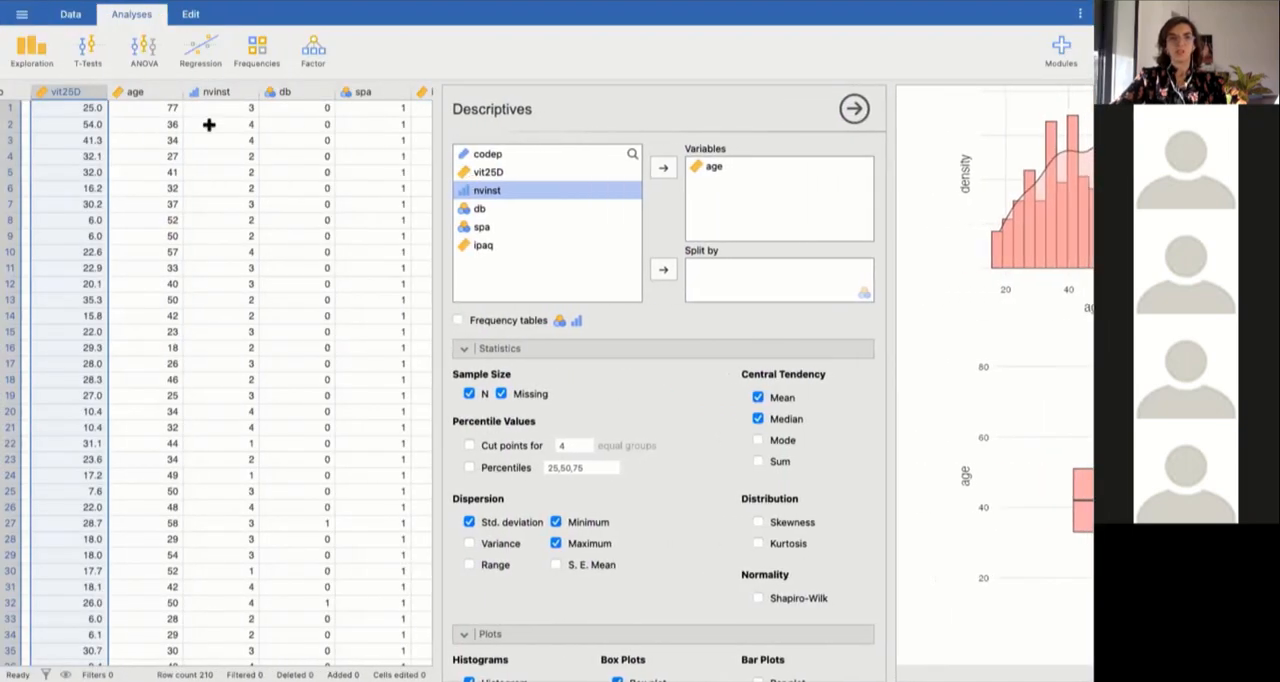
# Review the measure type choices in the vit25D variable's settings and close them without changes.
pyautogui.doubleClick(74, 92)
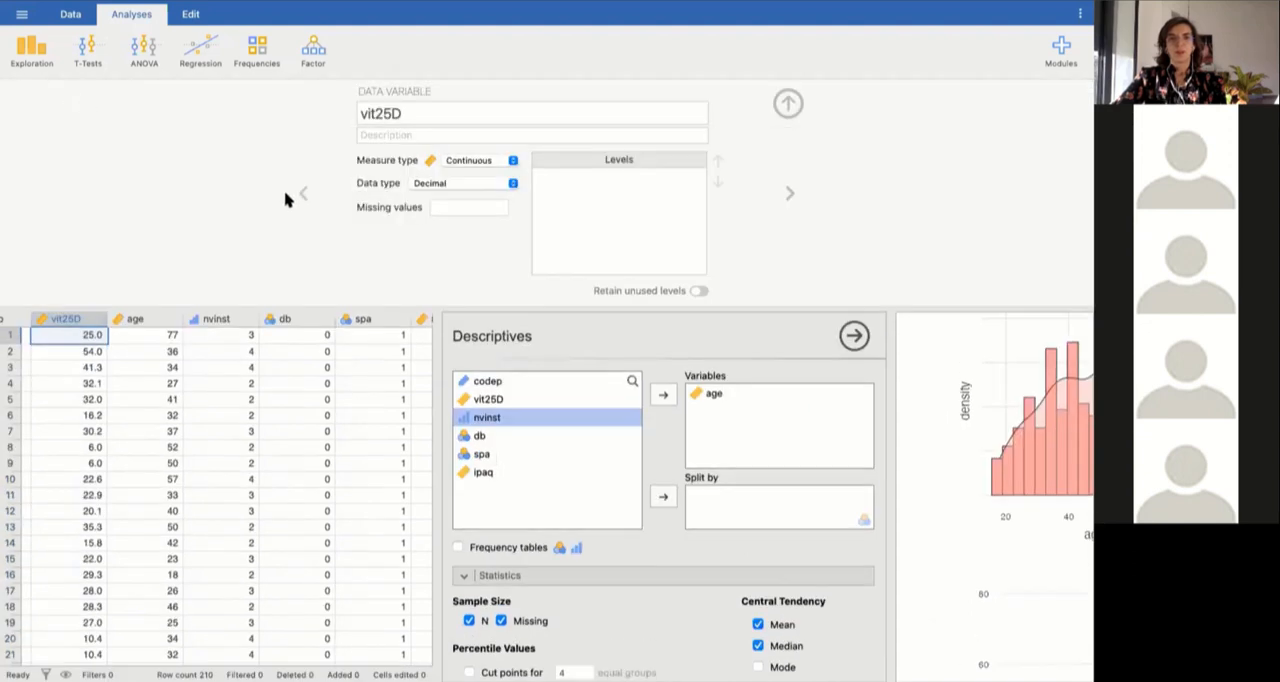
pyautogui.click(512, 161)
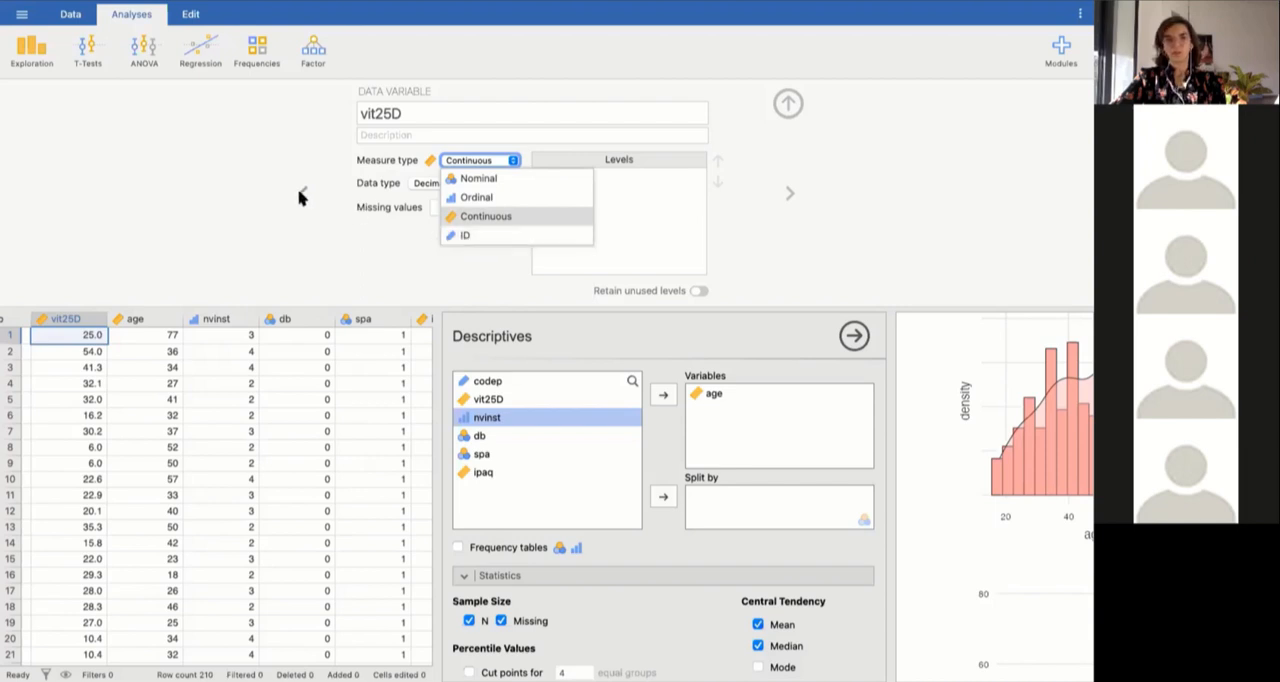
pyautogui.click(787, 108)
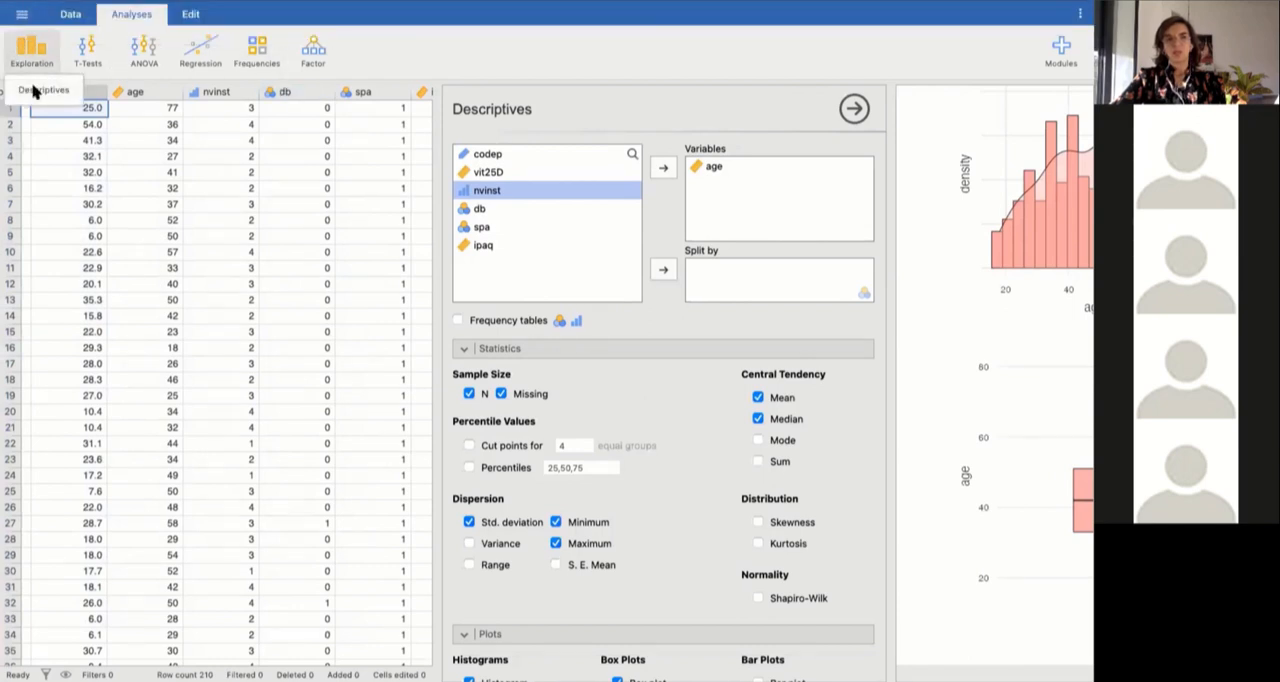
# Start a new Descriptives analysis with age as the analysed variable, giving the options and results more room.
pyautogui.click(33, 91)
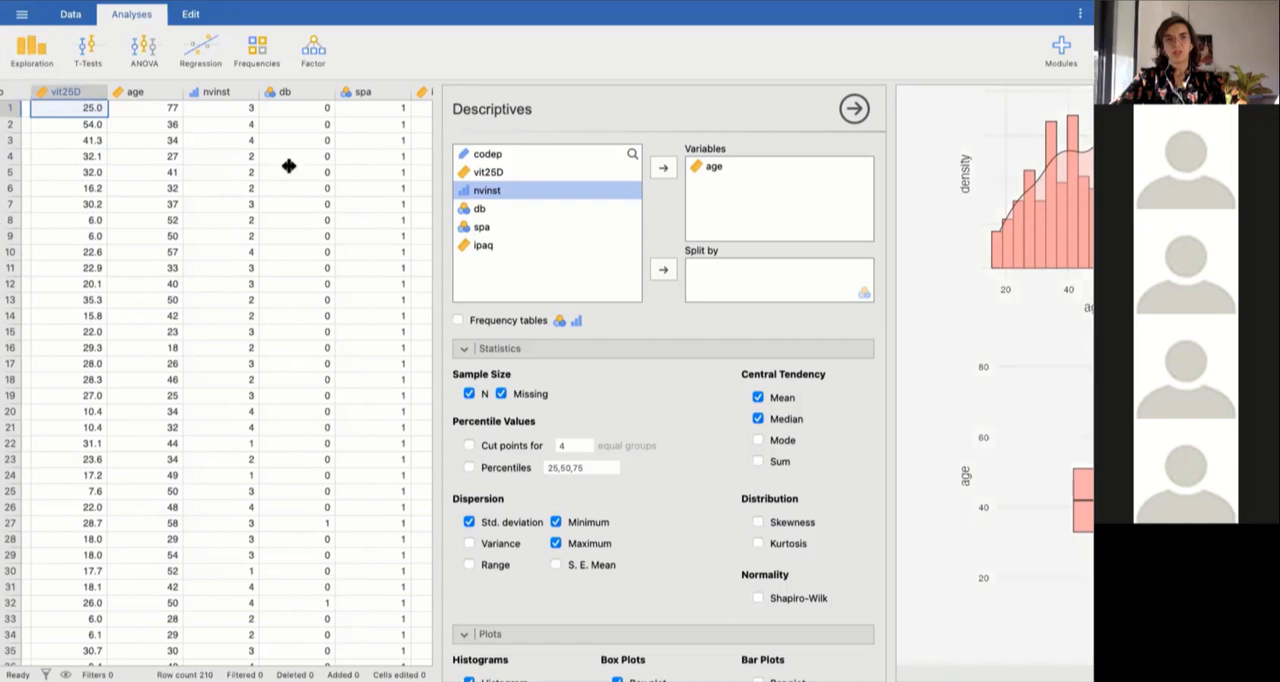
pyautogui.moveTo(443, 173); pyautogui.dragTo(440, 170)
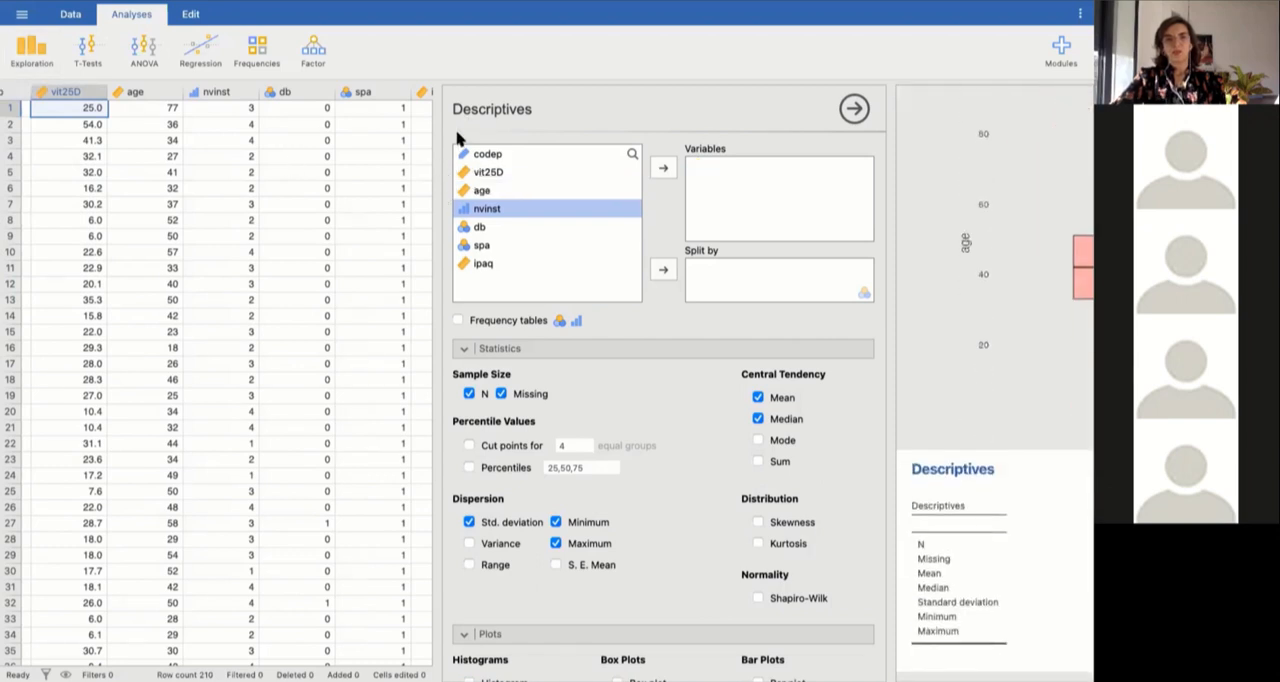
pyautogui.moveTo(437, 150); pyautogui.dragTo(253, 150)
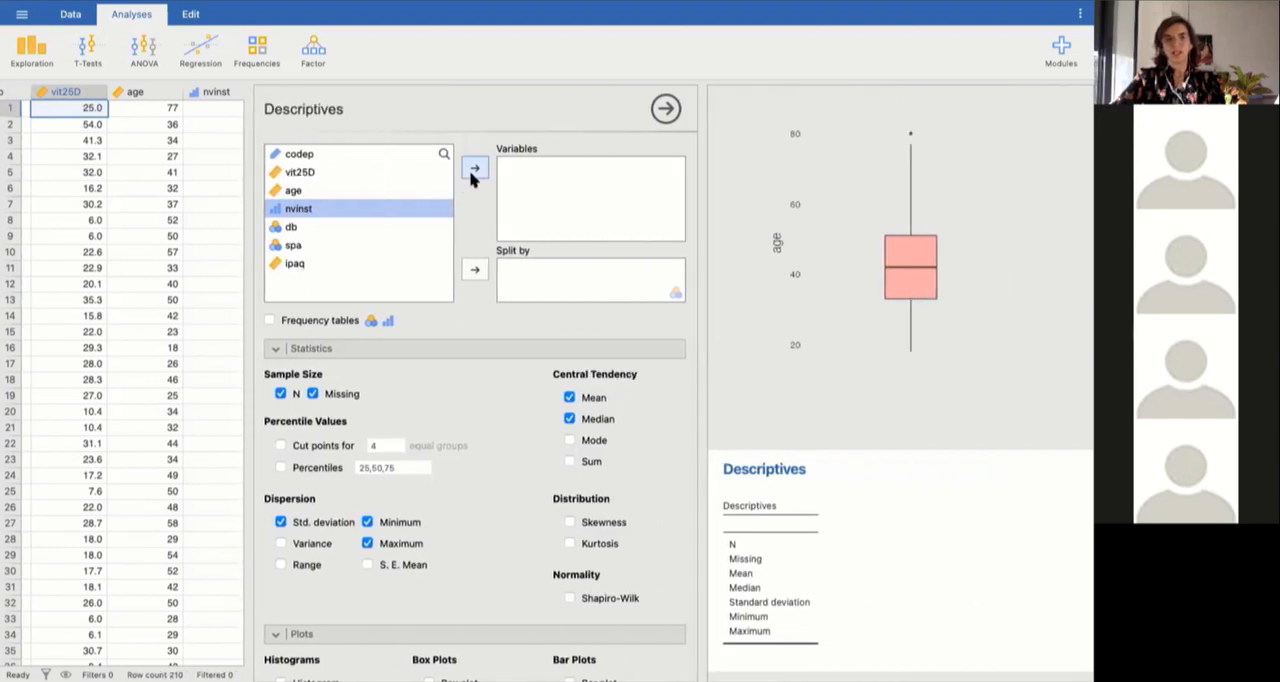
pyautogui.click(294, 191)
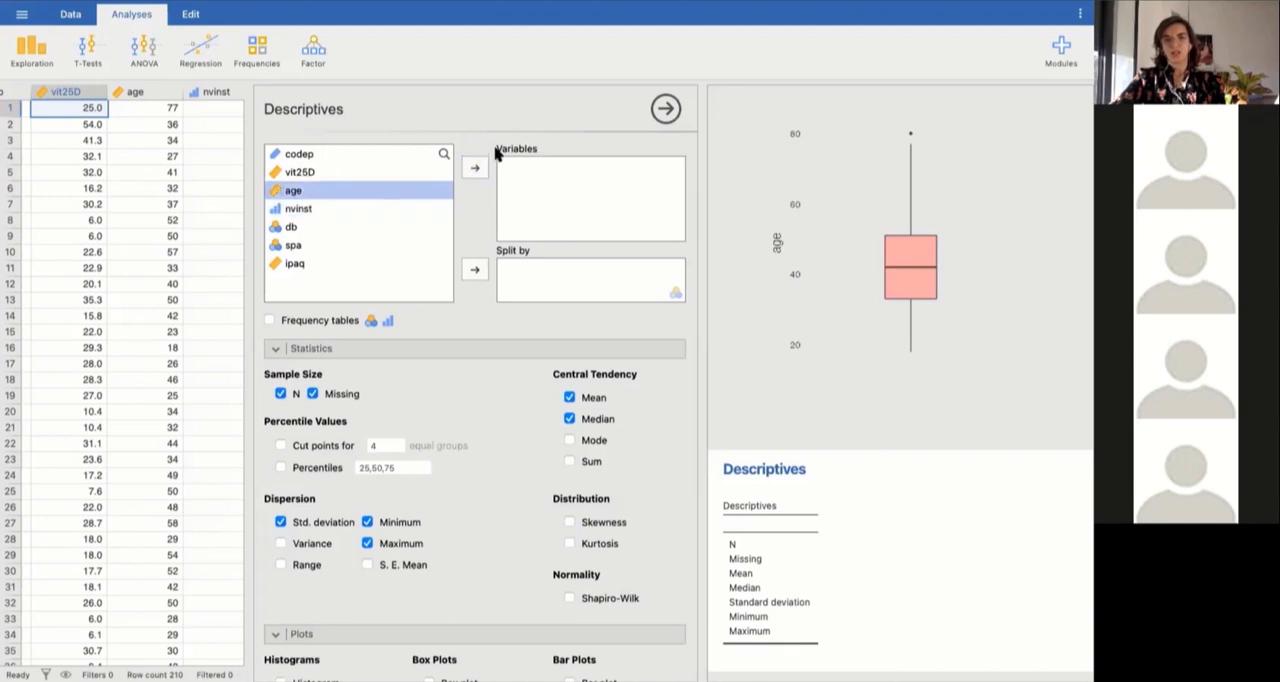
pyautogui.click(474, 167)
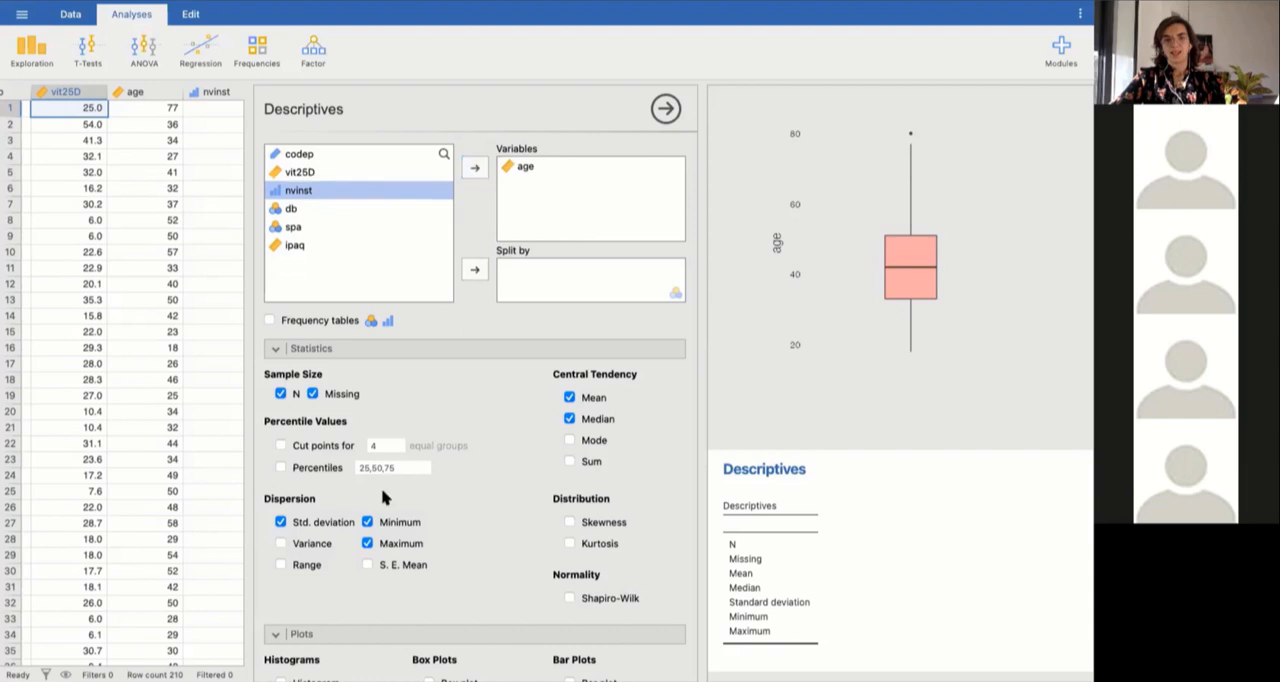
# Add a histogram with a density curve for age.
pyautogui.scroll(-3, 383, 497)
pyautogui.scroll(3, 383, 497)
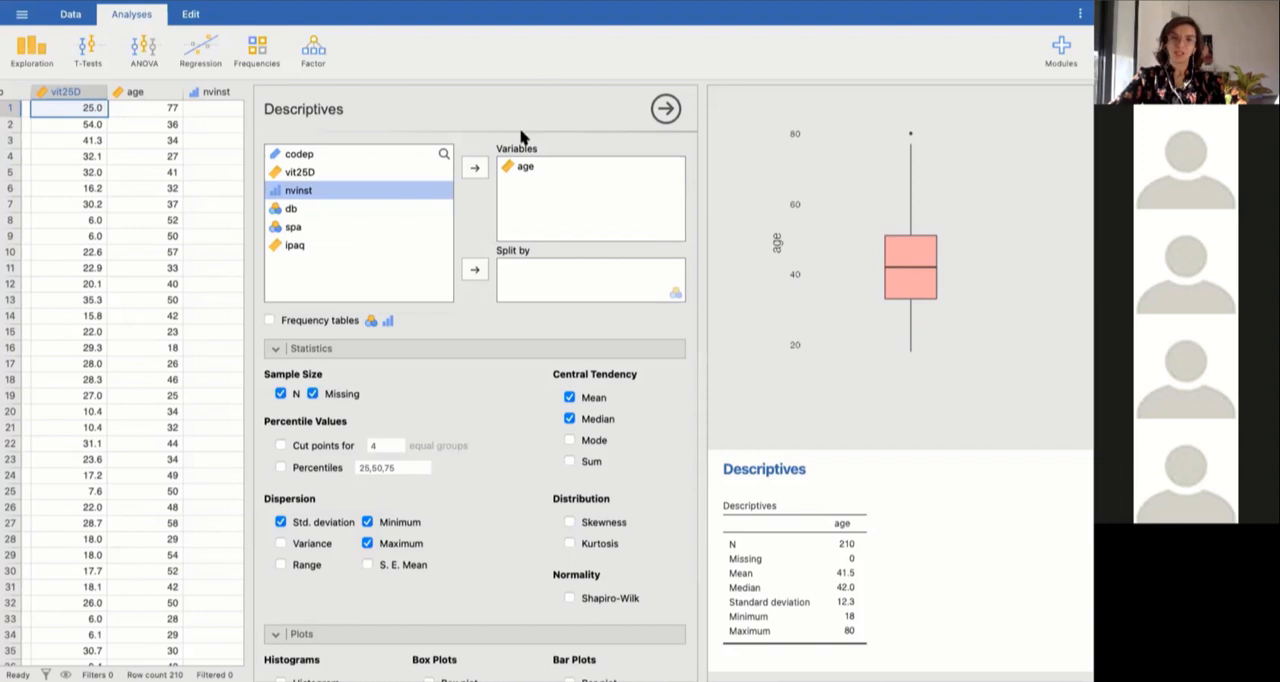
pyautogui.scroll(-3, 449, 543)
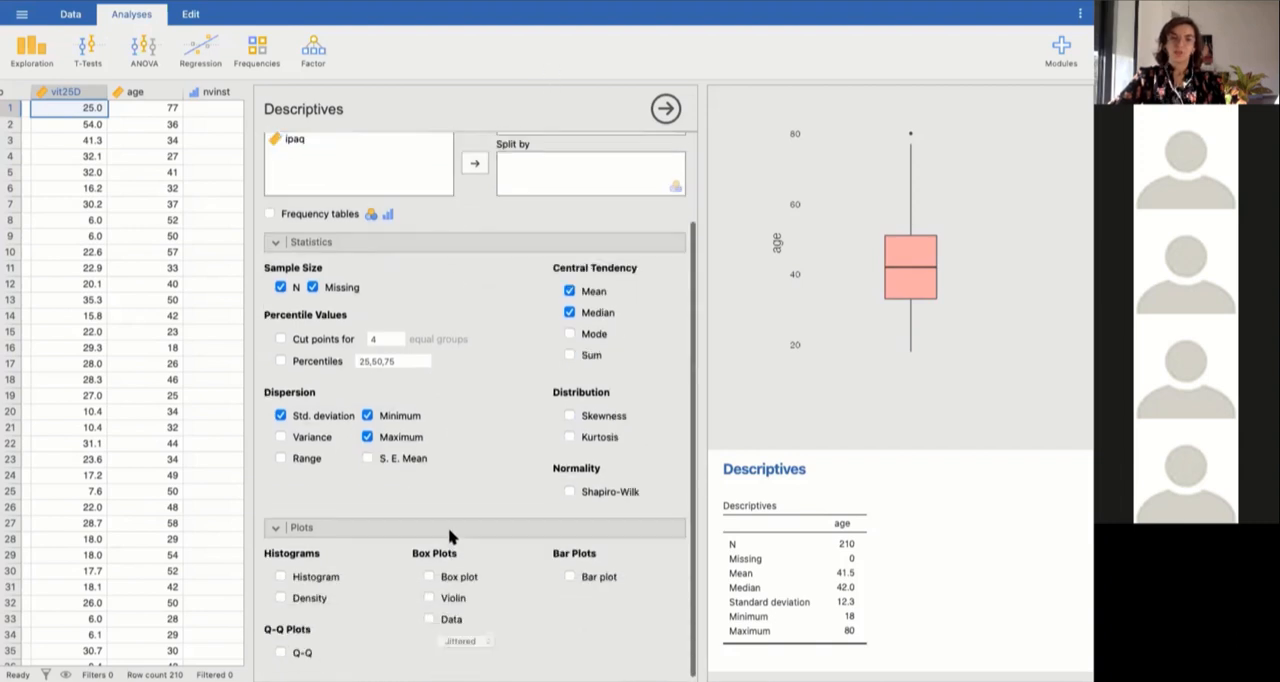
pyautogui.click(280, 593)
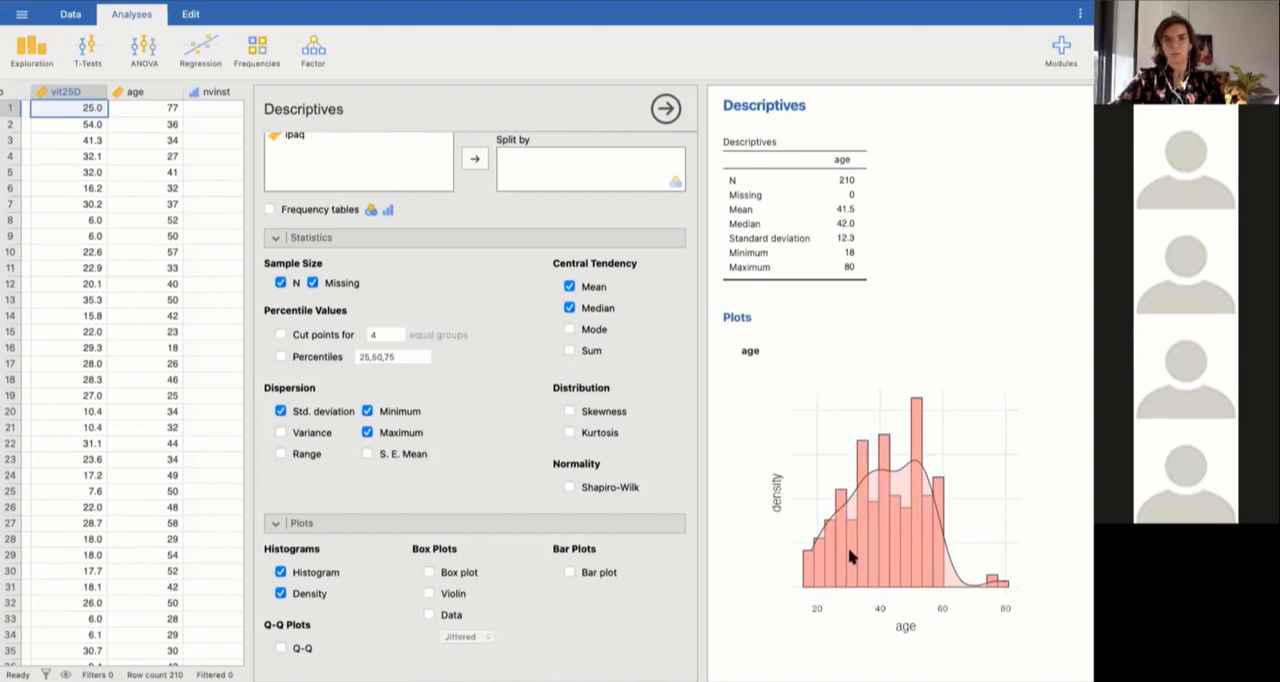
# Replace age with ipaq as the analysed variable, and add the 25, 50 and 75 percentiles.
pyautogui.scroll(3, 486, 338)
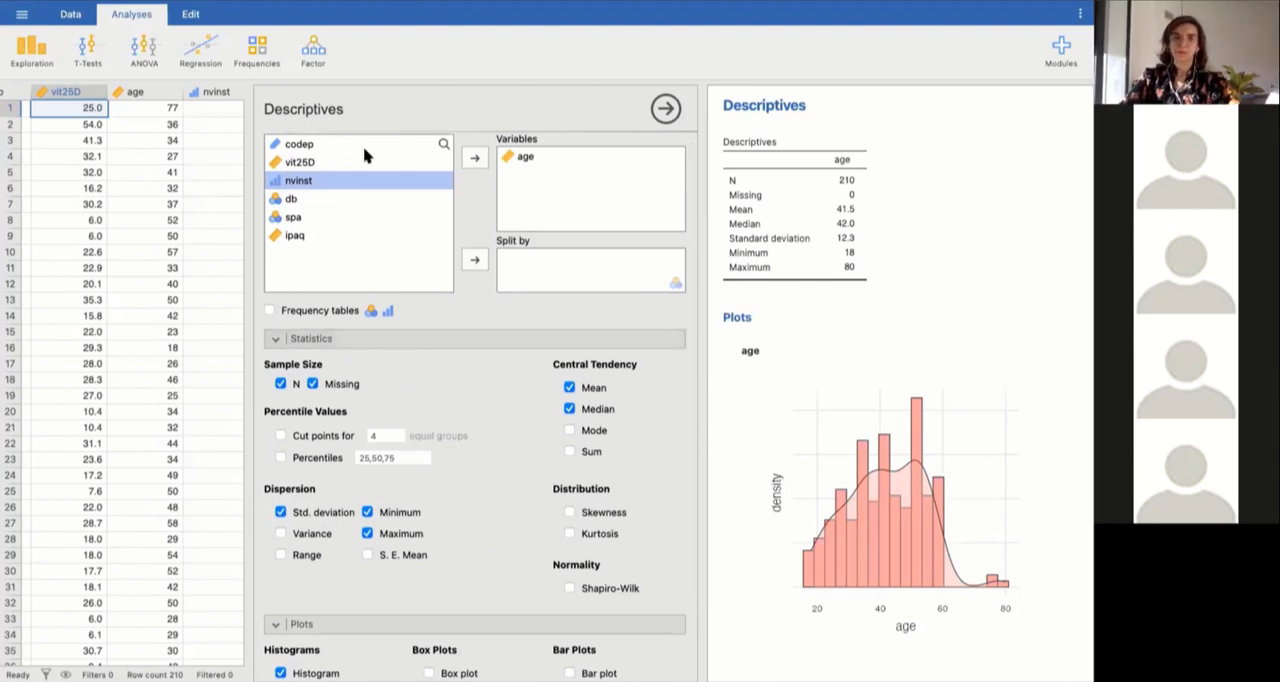
pyautogui.click(535, 158)
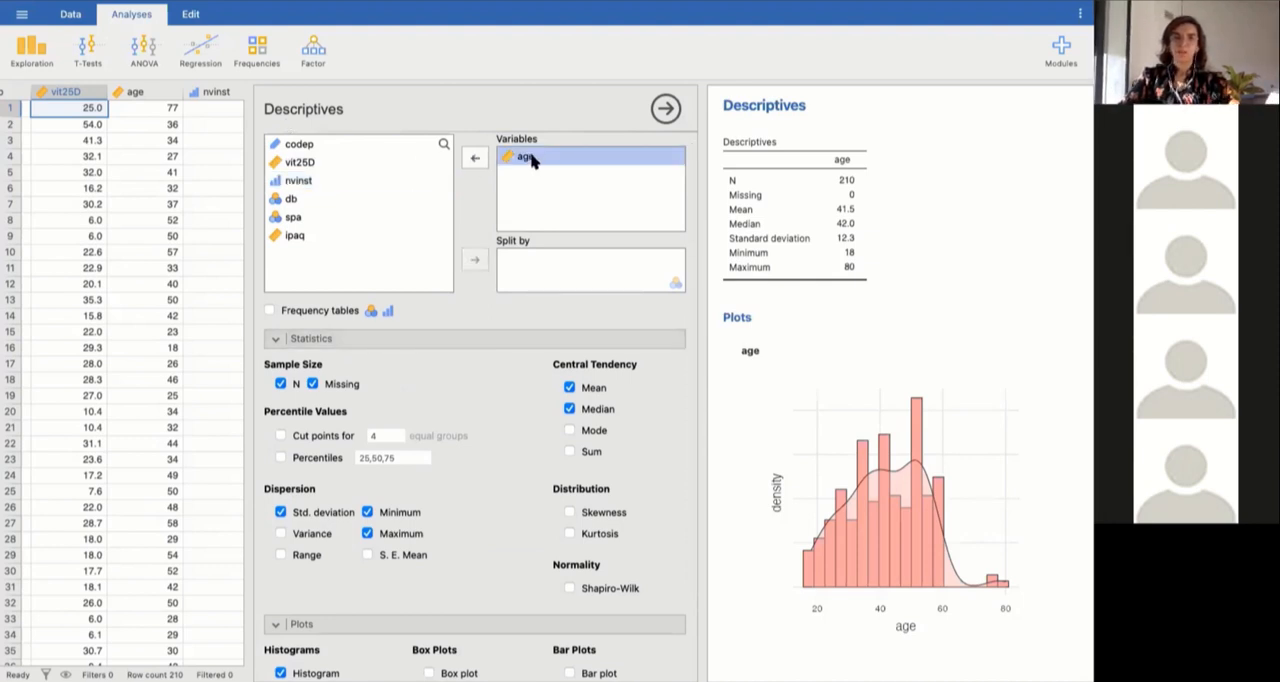
pyautogui.click(472, 162)
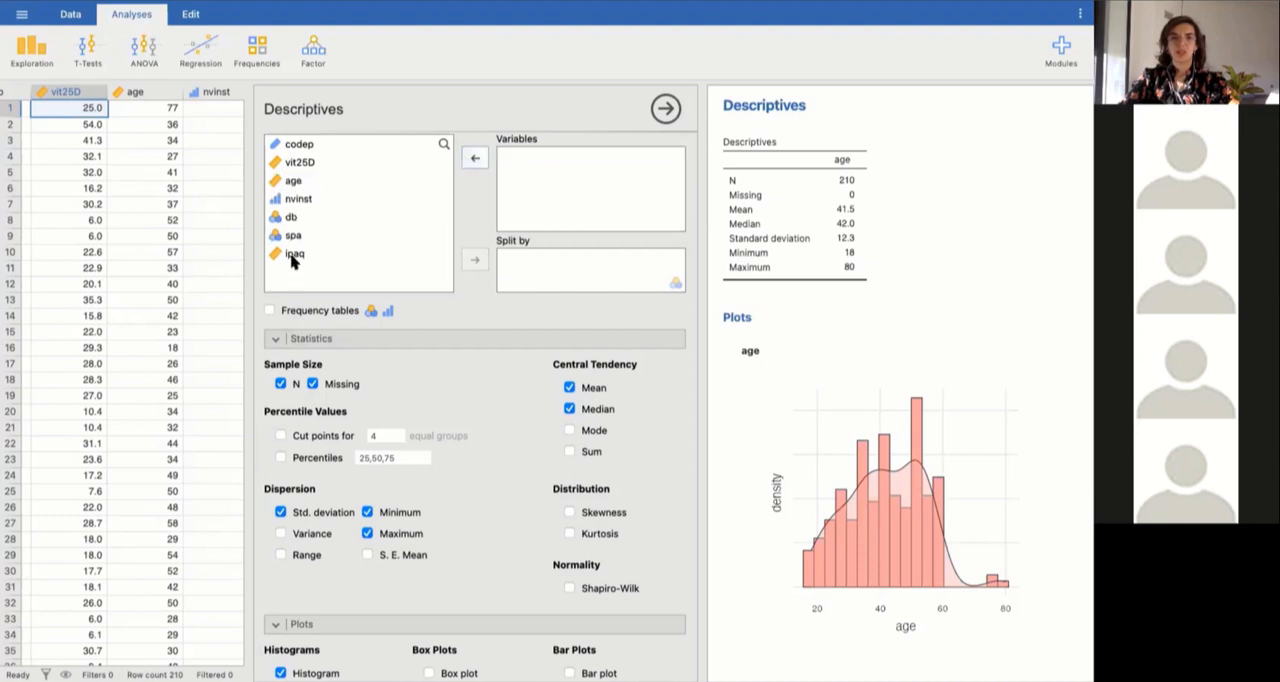
pyautogui.click(293, 255)
pyautogui.click(477, 162)
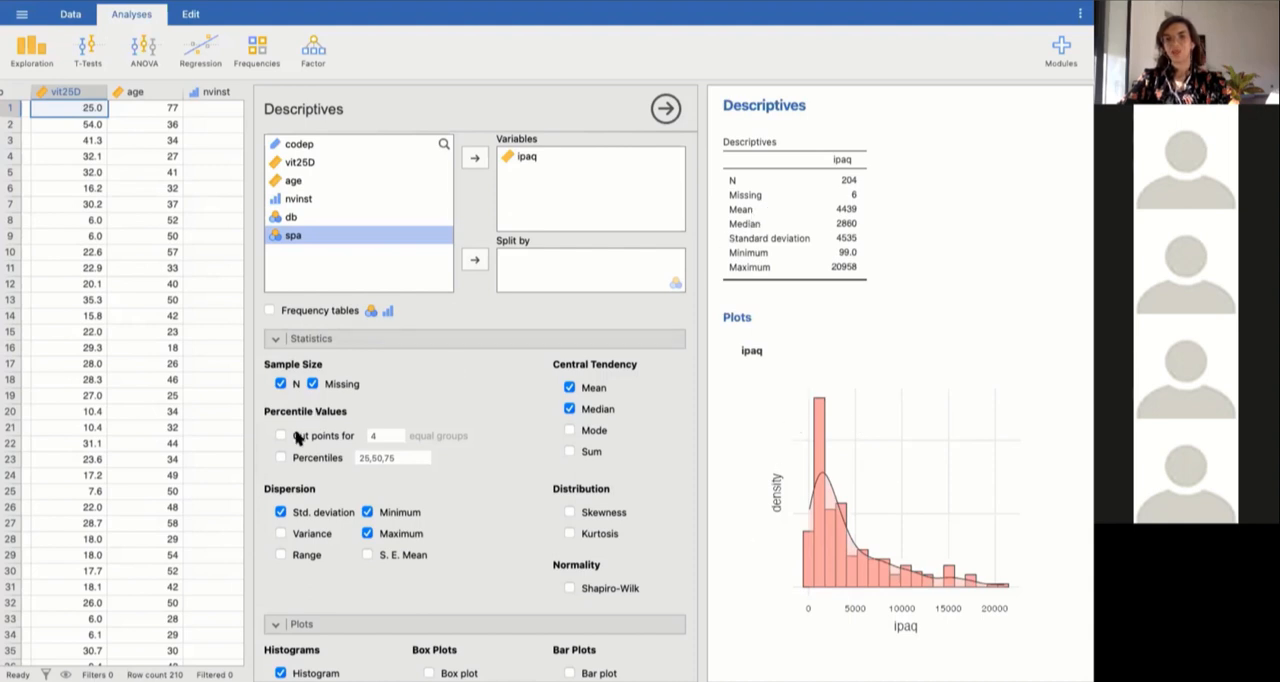
pyautogui.click(280, 457)
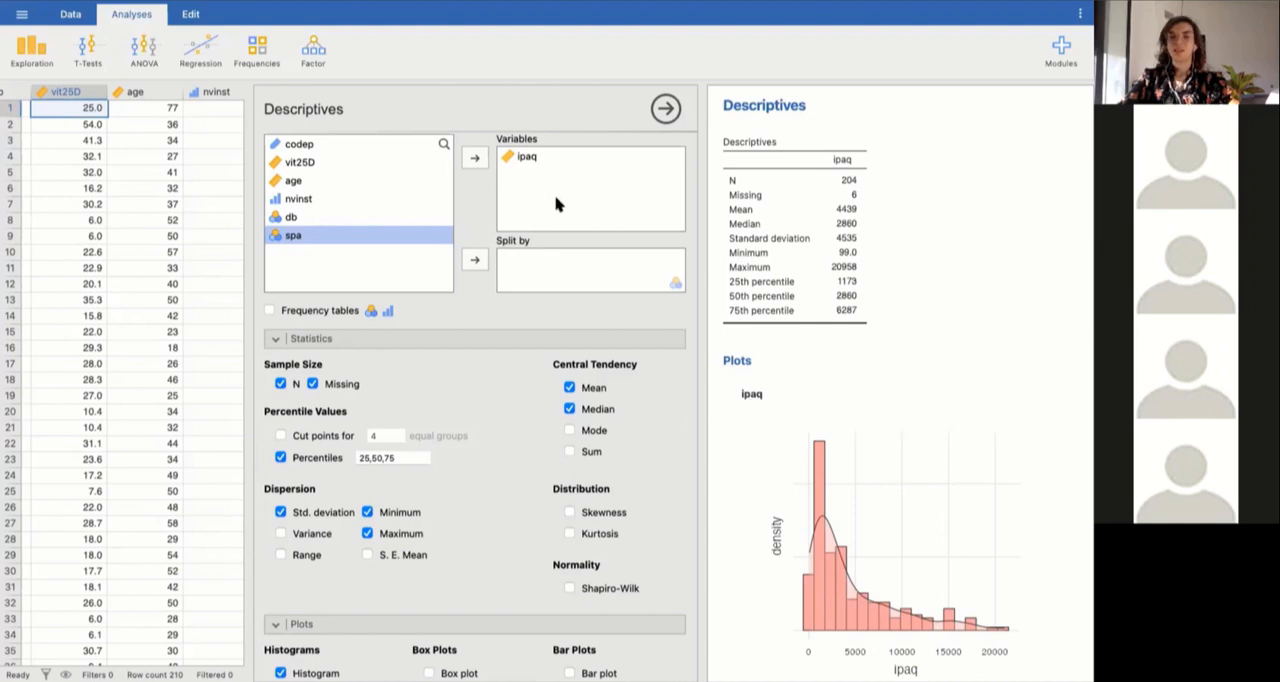
# Remove ipaq from the analysis, and clear the percentile, dispersion, central tendency and histogram options.
pyautogui.click(530, 158)
pyautogui.click(471, 160)
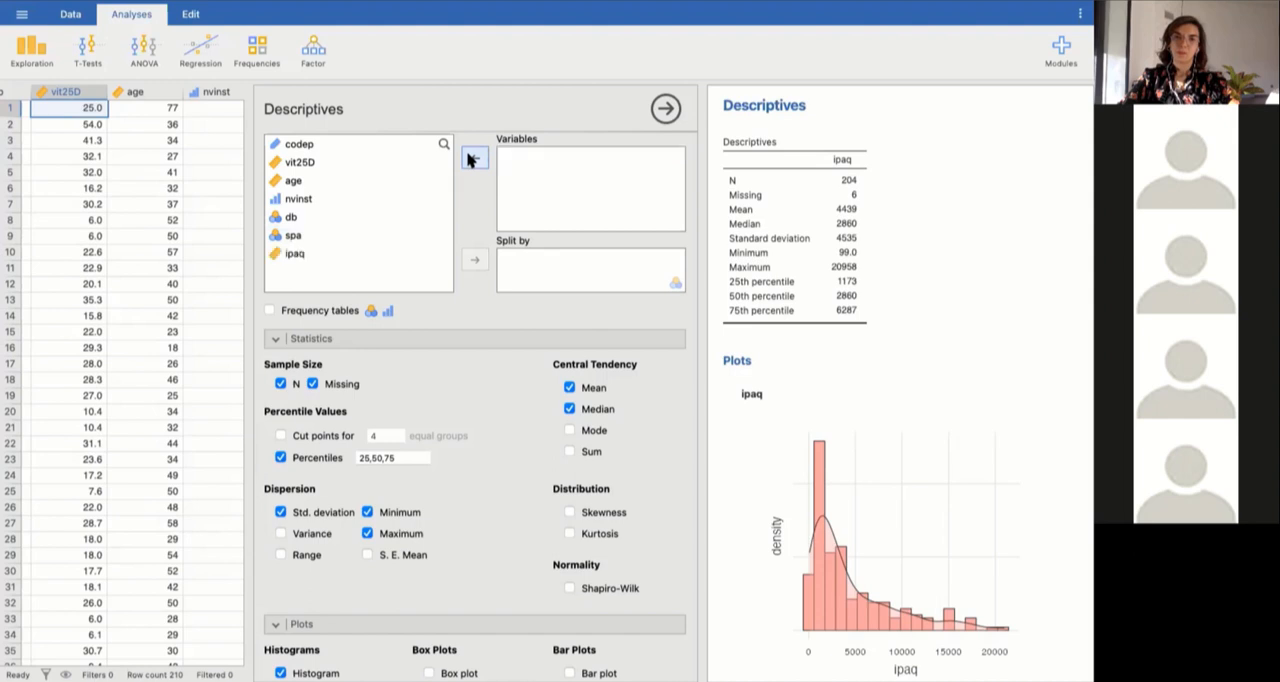
pyautogui.click(281, 458)
pyautogui.click(280, 512)
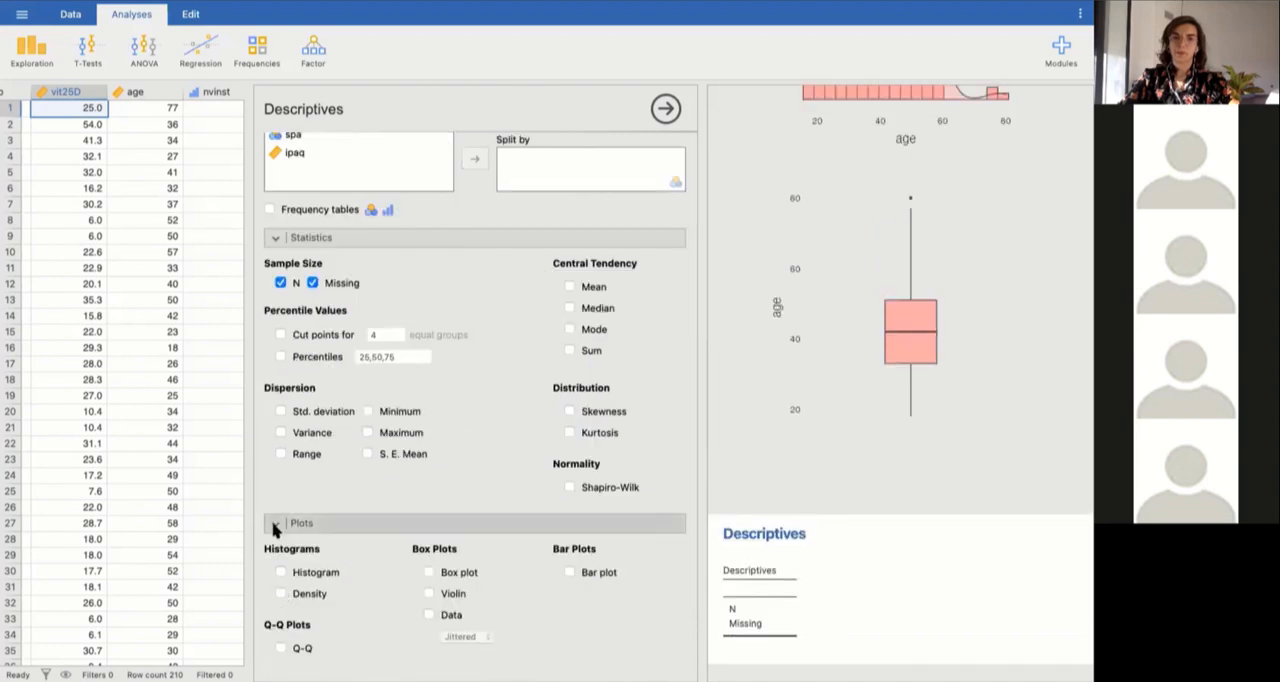
pyautogui.click(274, 526)
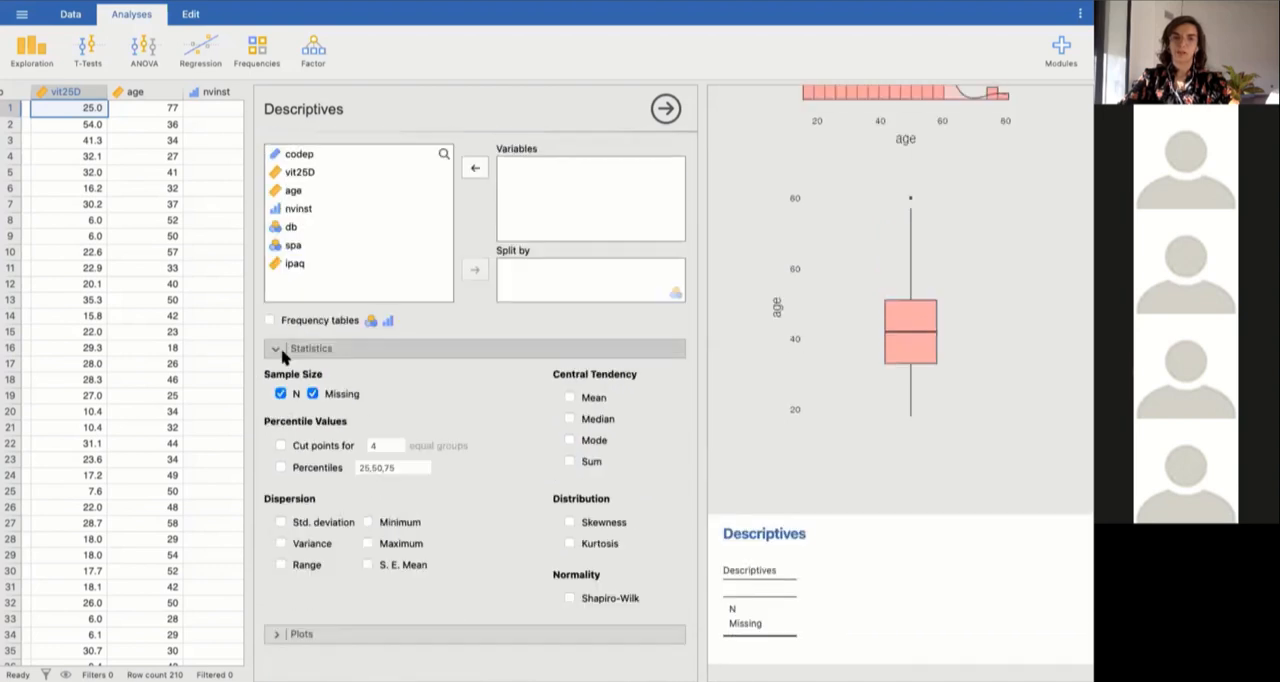
# Produce frequency tables for the categorical variables spa, nvinst and db.
pyautogui.click(278, 350)
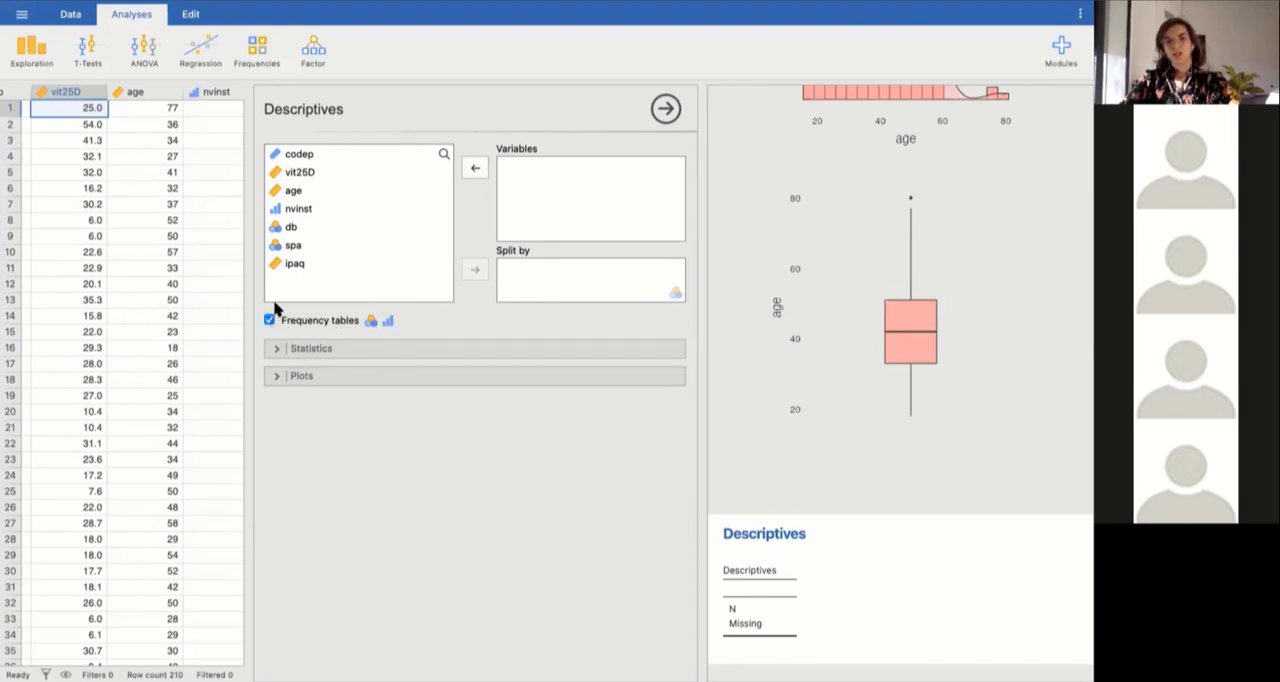
pyautogui.click(297, 245)
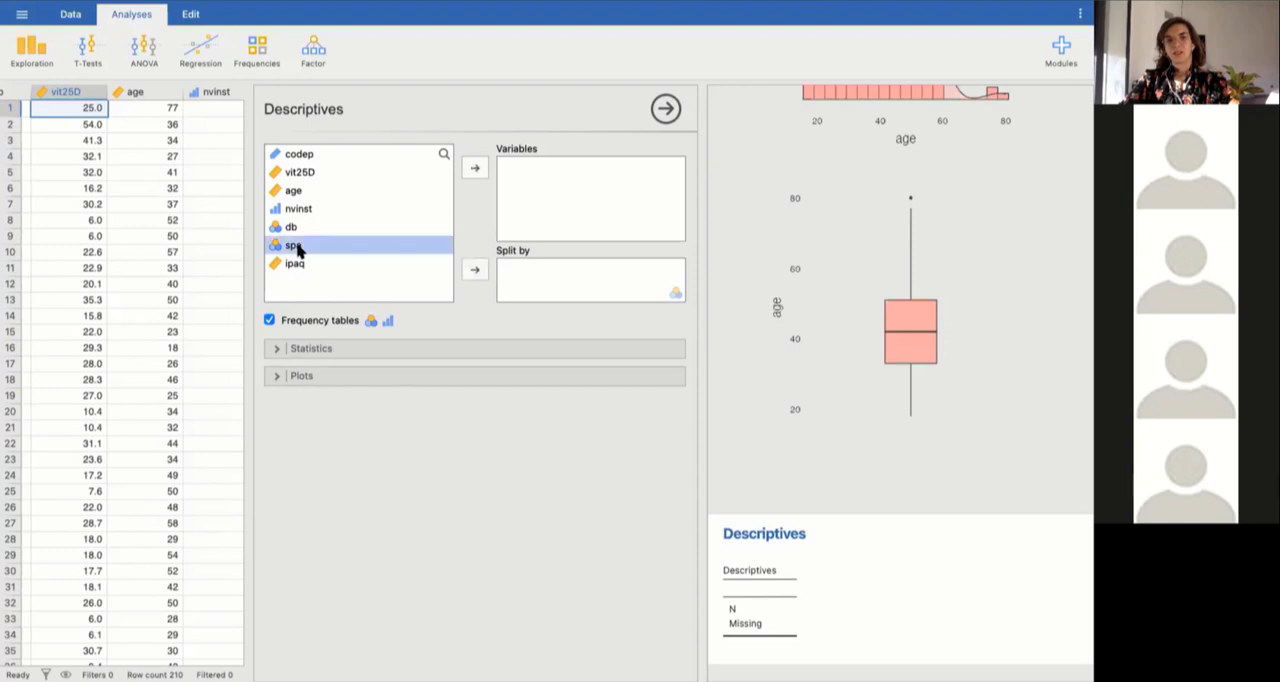
pyautogui.click(475, 170)
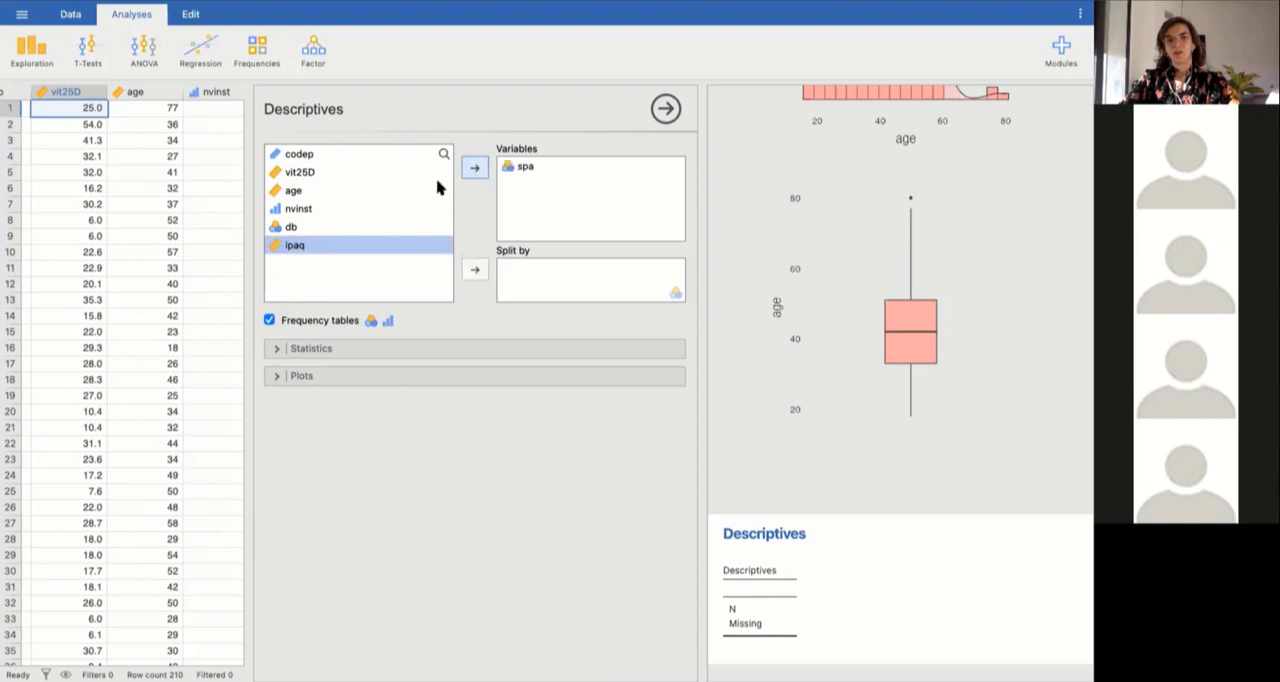
pyautogui.click(300, 208)
pyautogui.click(475, 170)
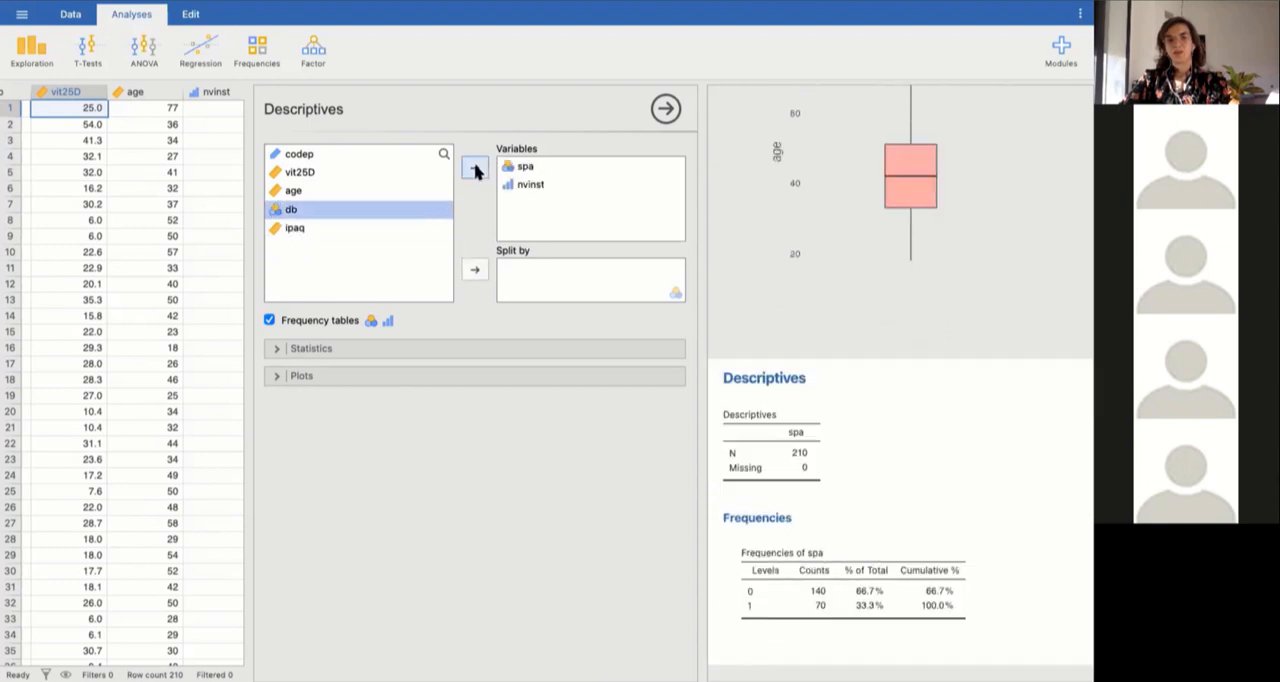
pyautogui.click(475, 170)
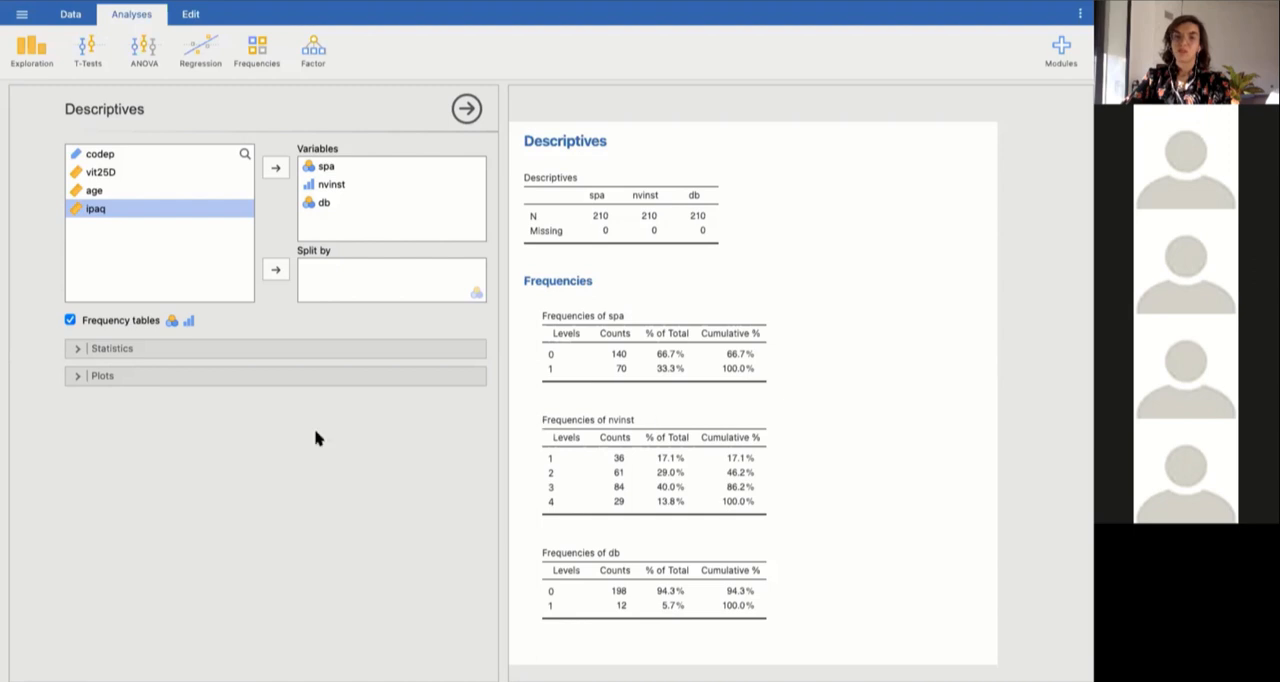
# Add histograms and bar plots for spa, nvinst and db, and examine the resulting plots.
pyautogui.click(98, 376)
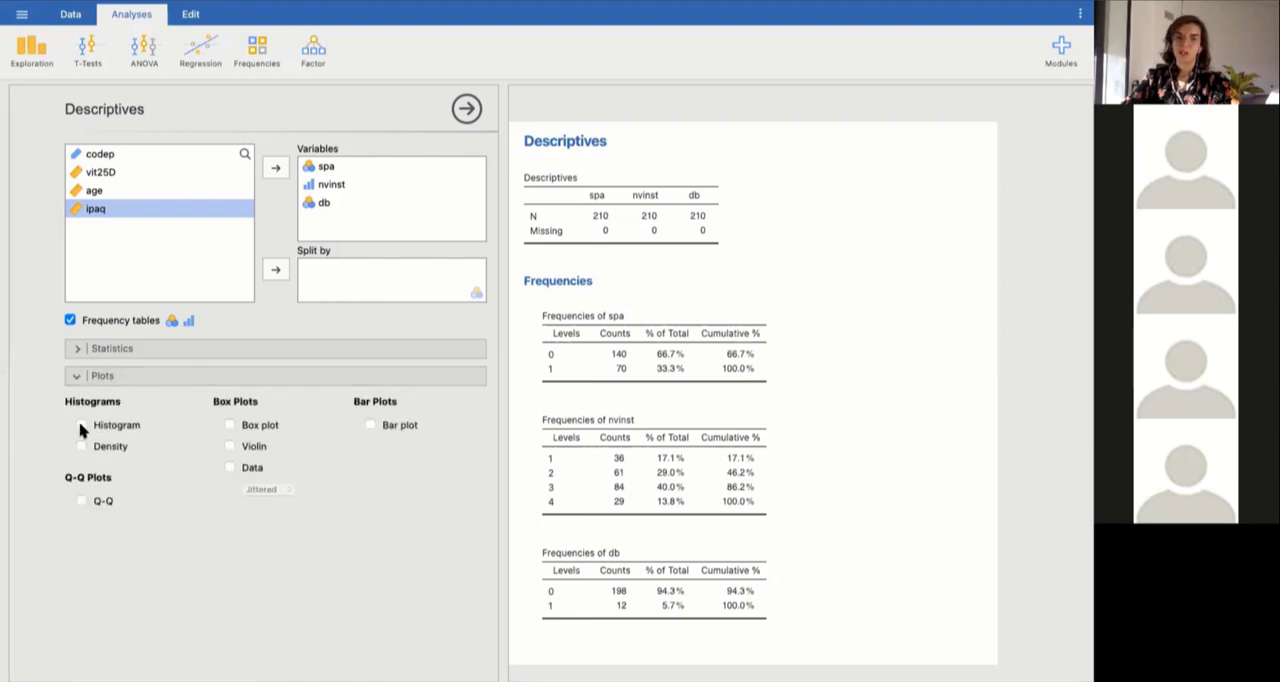
pyautogui.click(370, 424)
pyautogui.scroll(-10, 632, 497)
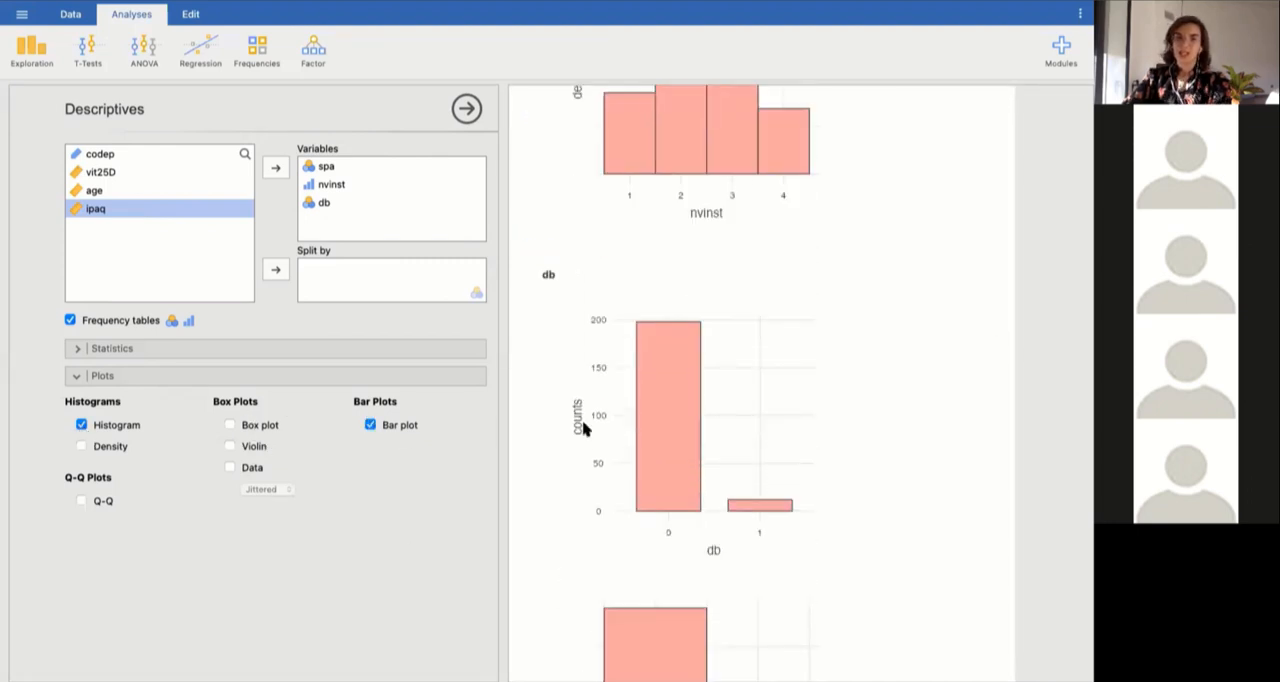
pyautogui.scroll(10, 585, 428)
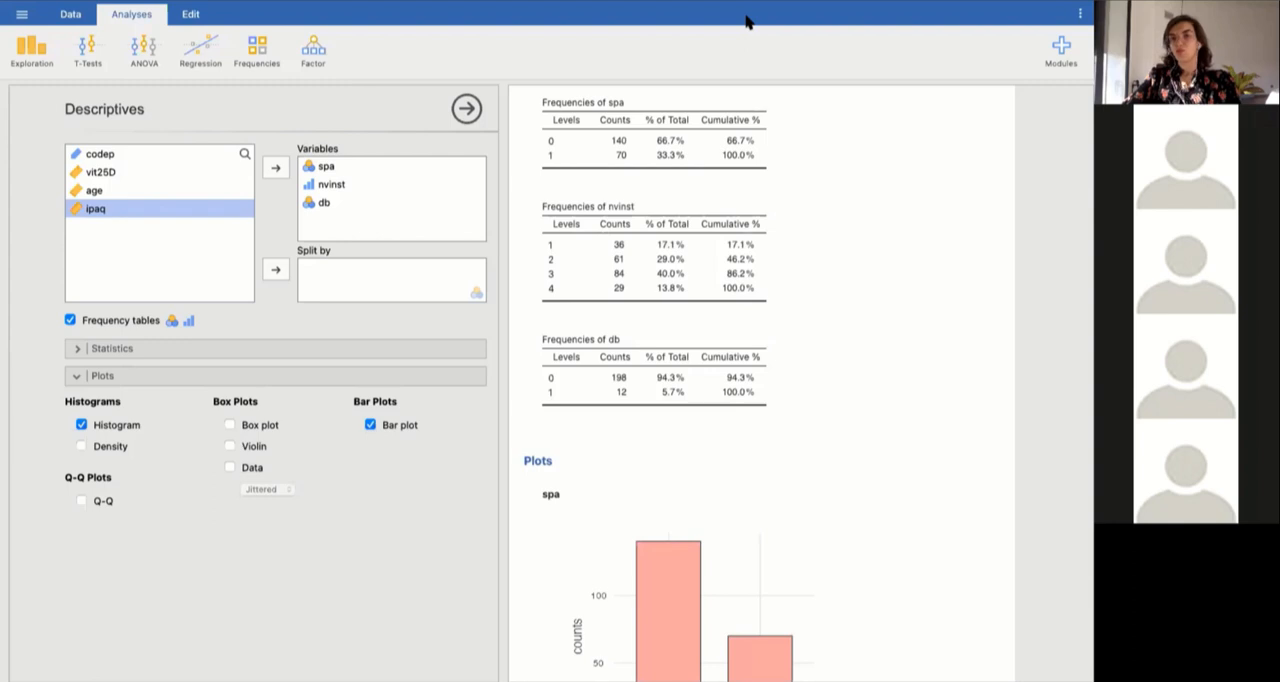
# Switch to Chrome, search Google for jamovi in a new tab, and open the jamovi.org website.
pyautogui.moveTo(449, 660)
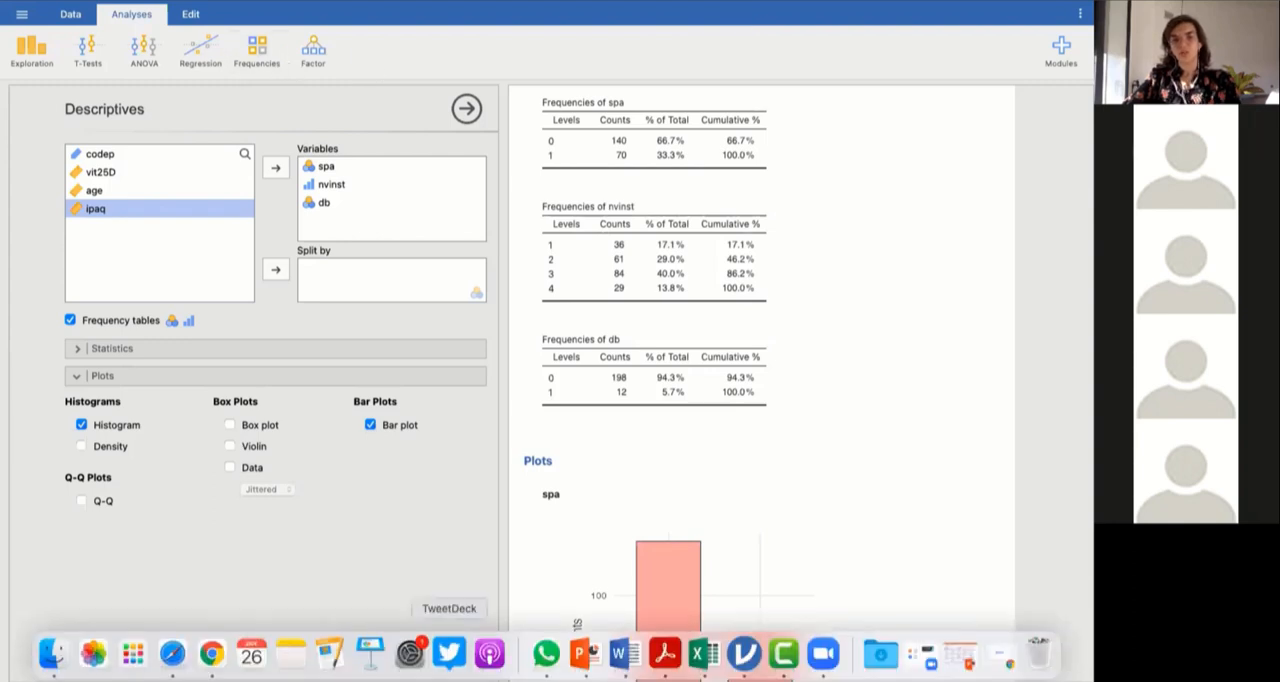
pyautogui.click(1000, 656)
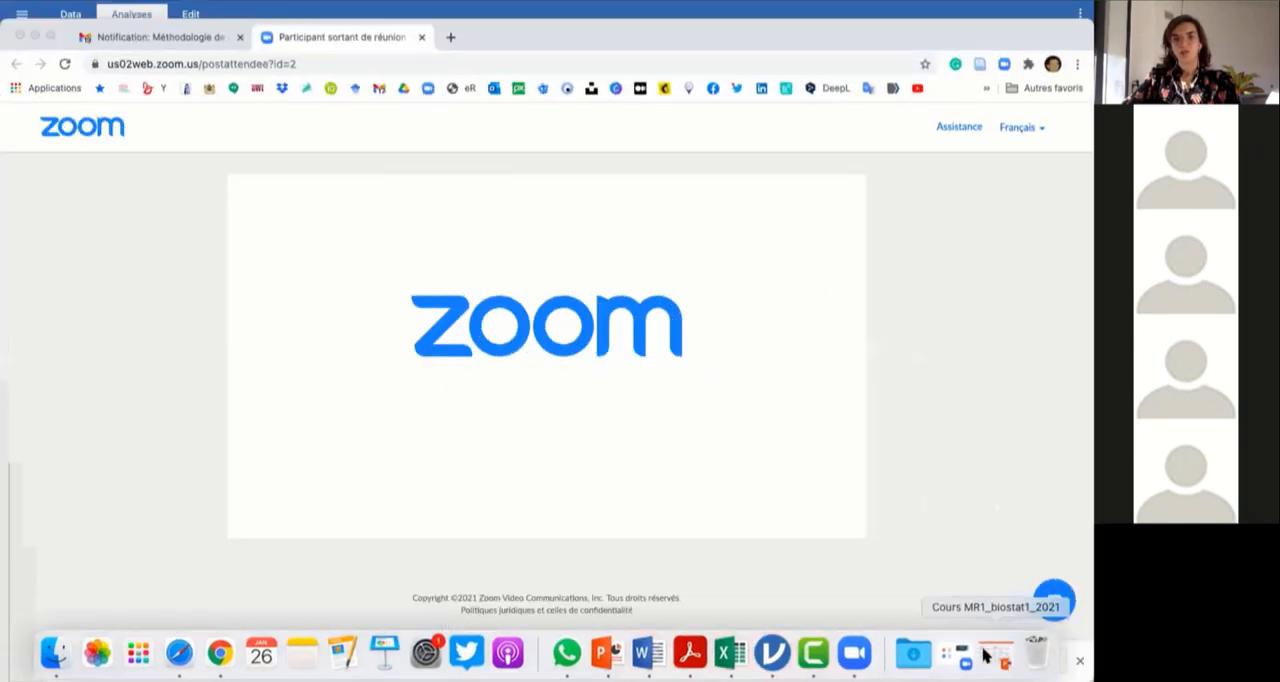
pyautogui.click(450, 40)
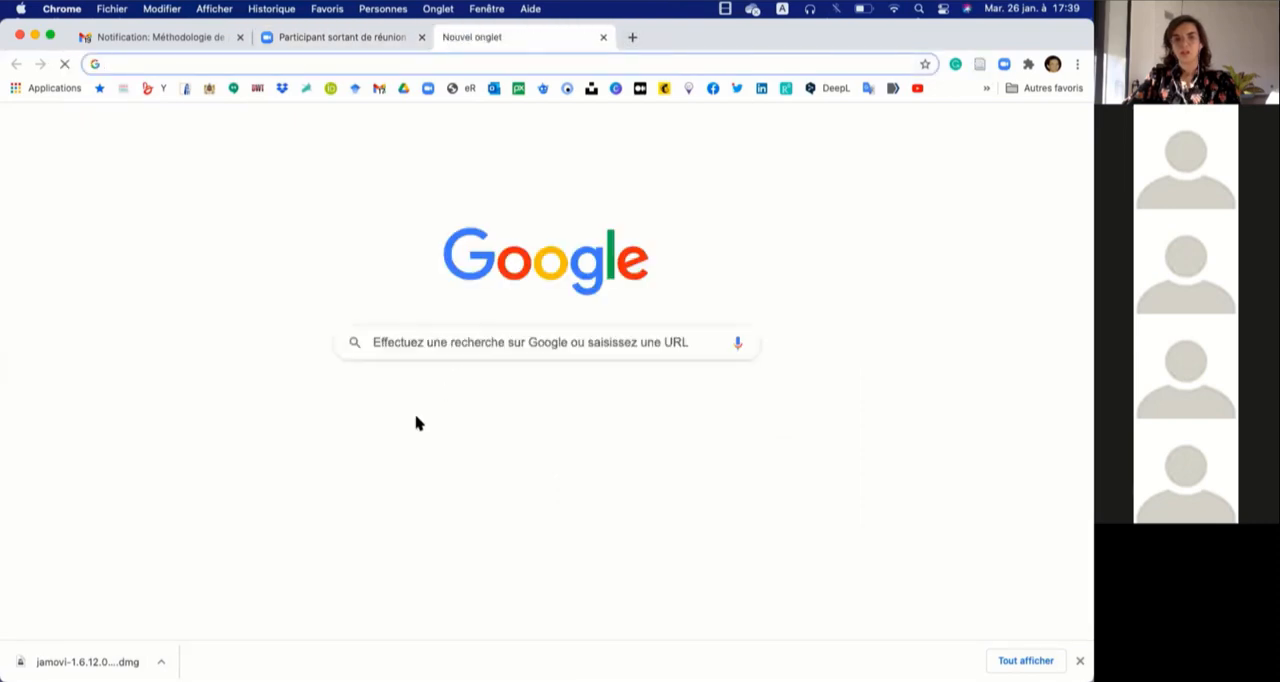
pyautogui.click(448, 350)
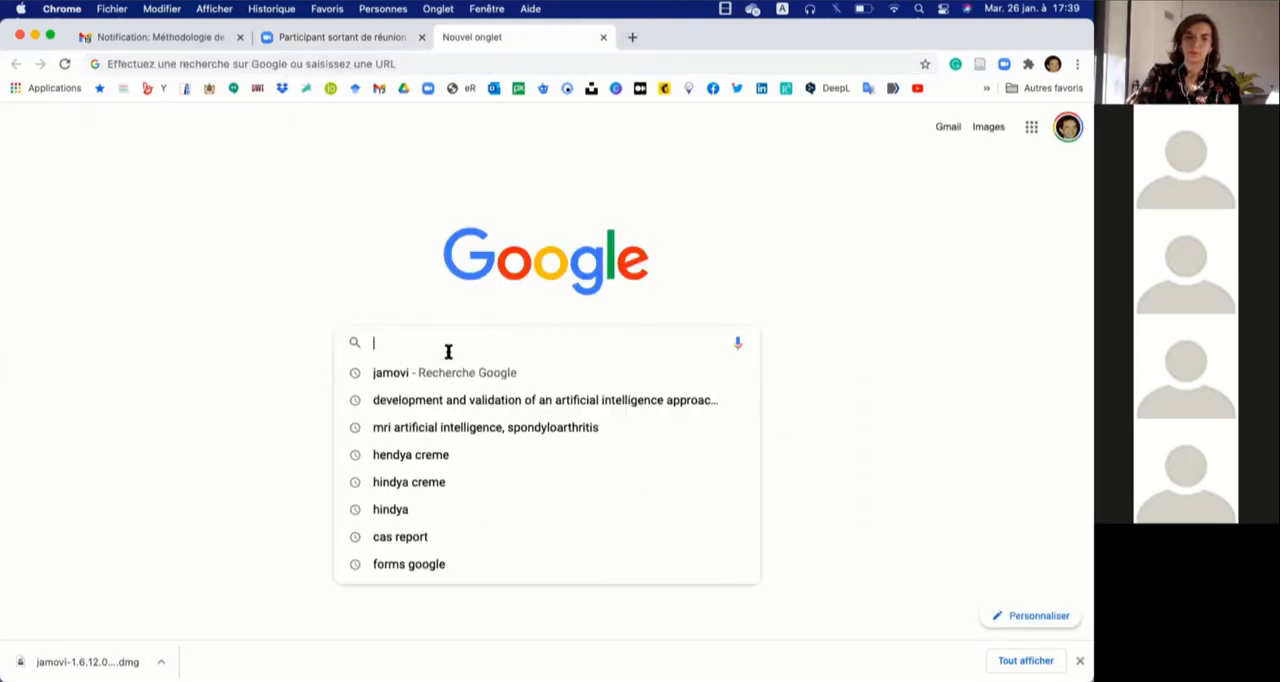
pyautogui.click(438, 373)
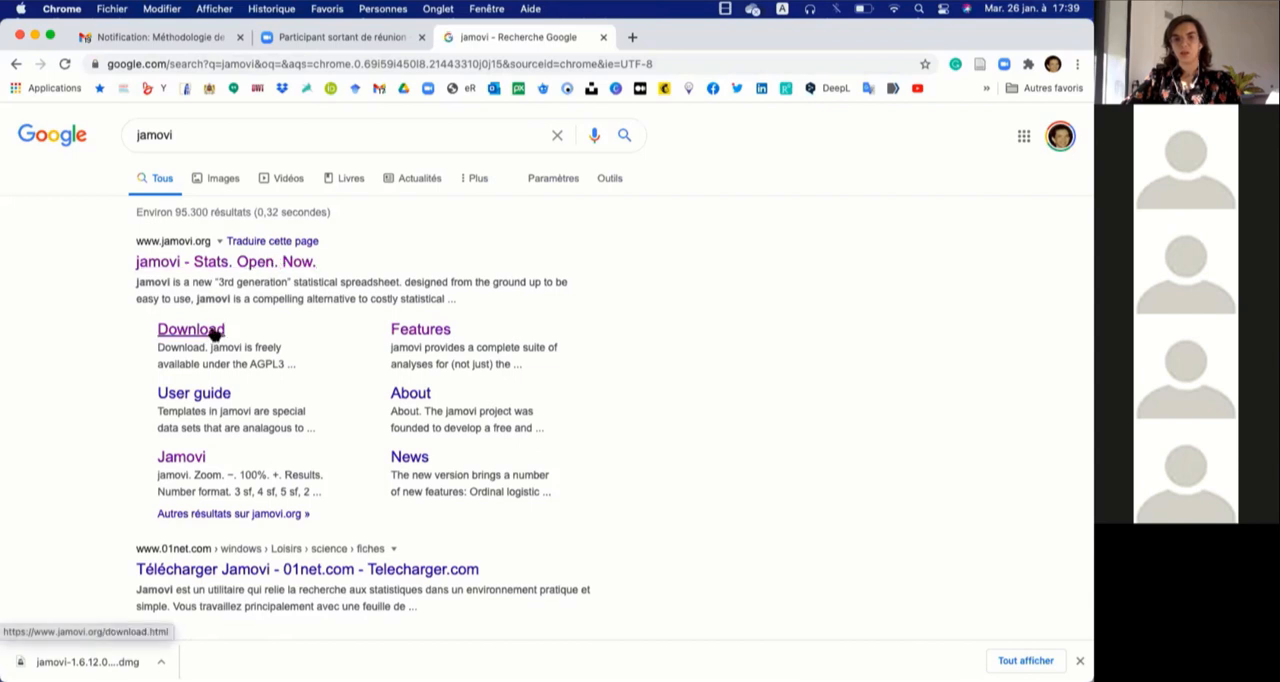
pyautogui.click(254, 263)
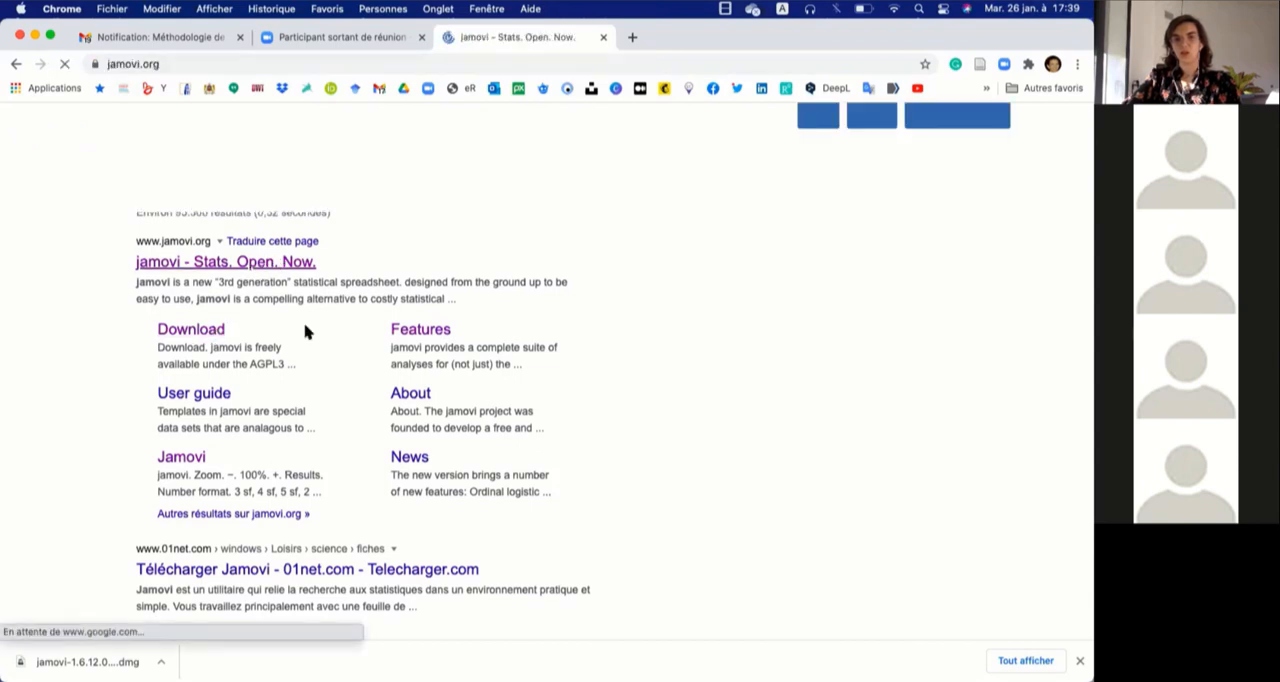